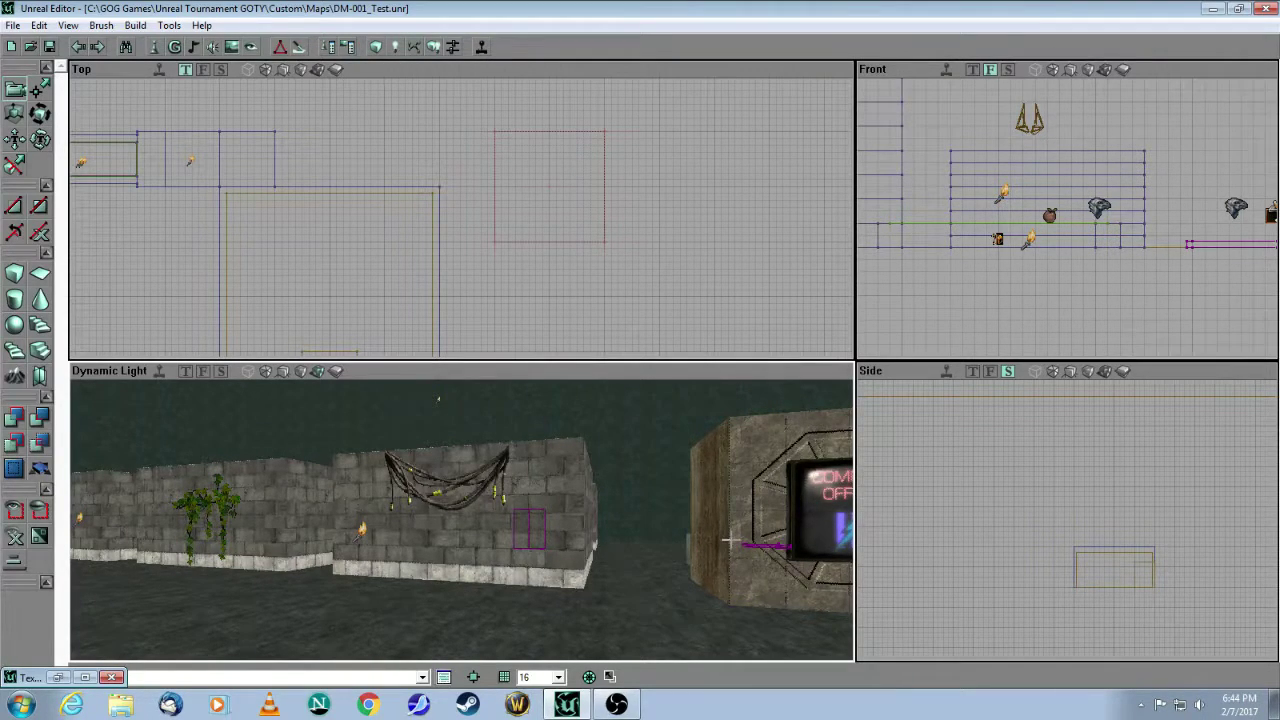
Step: Review the Add Special prefabs and the options of the Masked Decoration prefab, then close the dialog without adding a brush
left_click(14, 469)
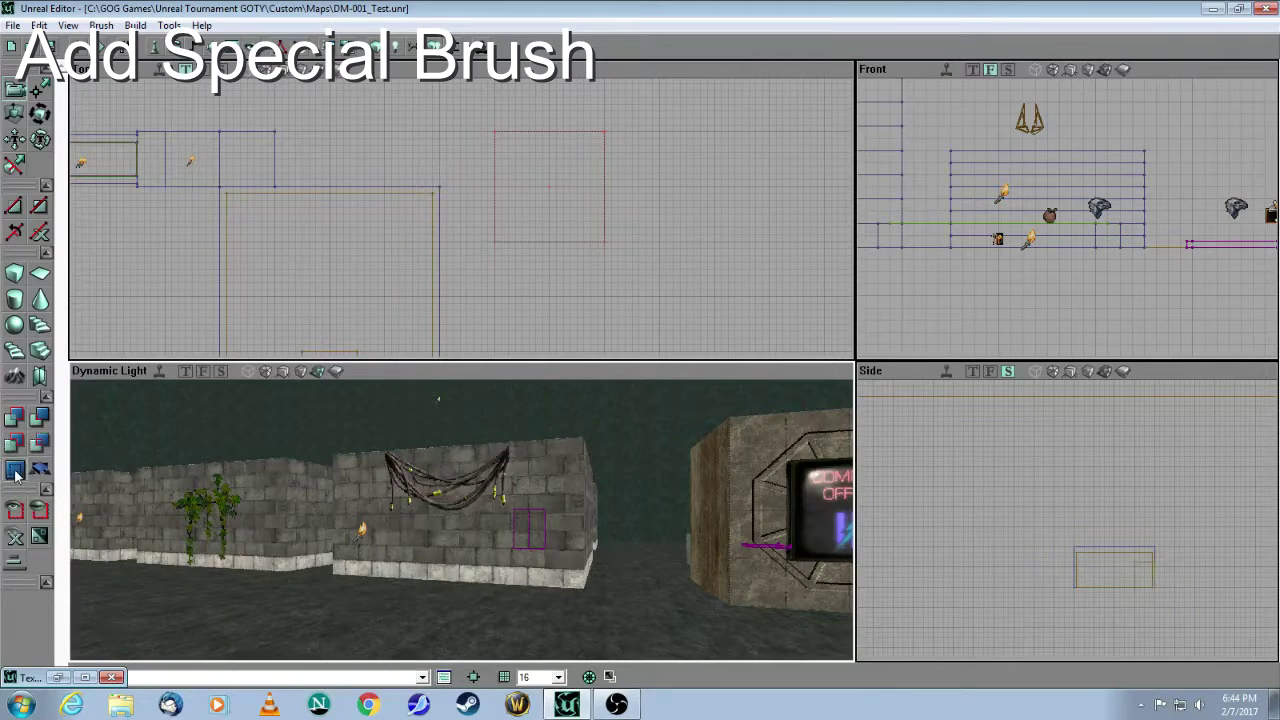
left_click(600, 263)
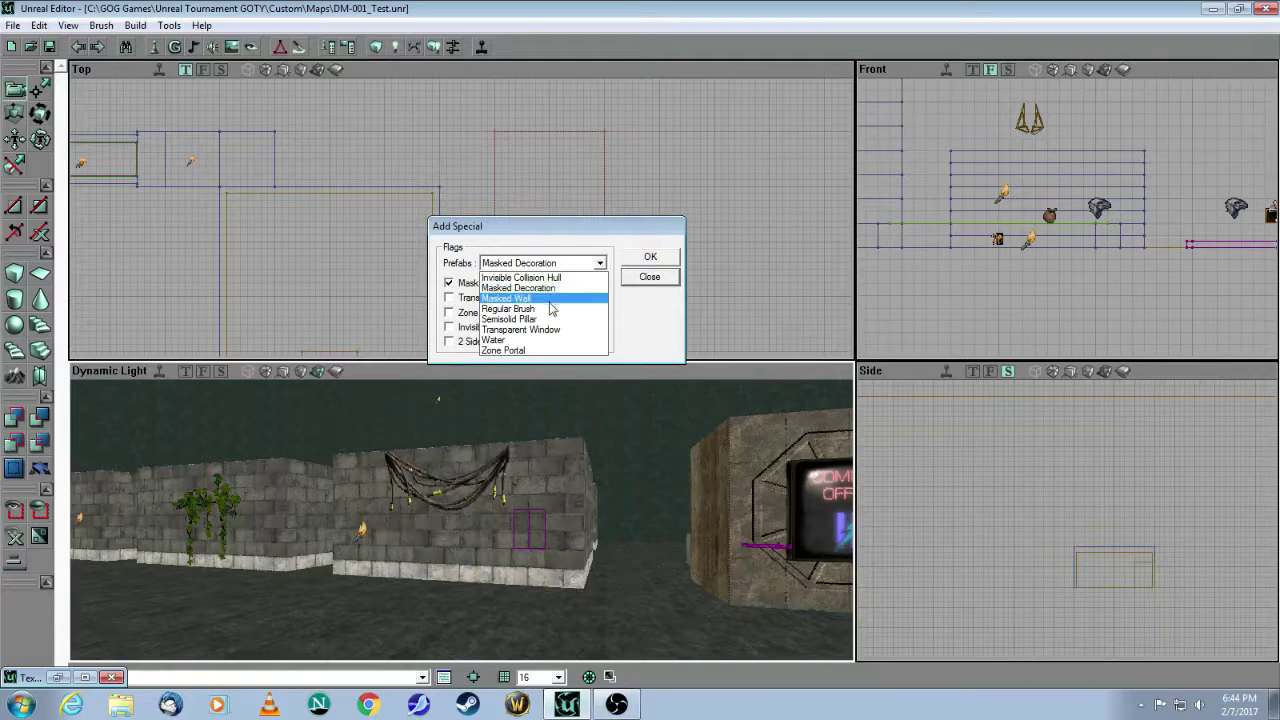
left_click(540, 290)
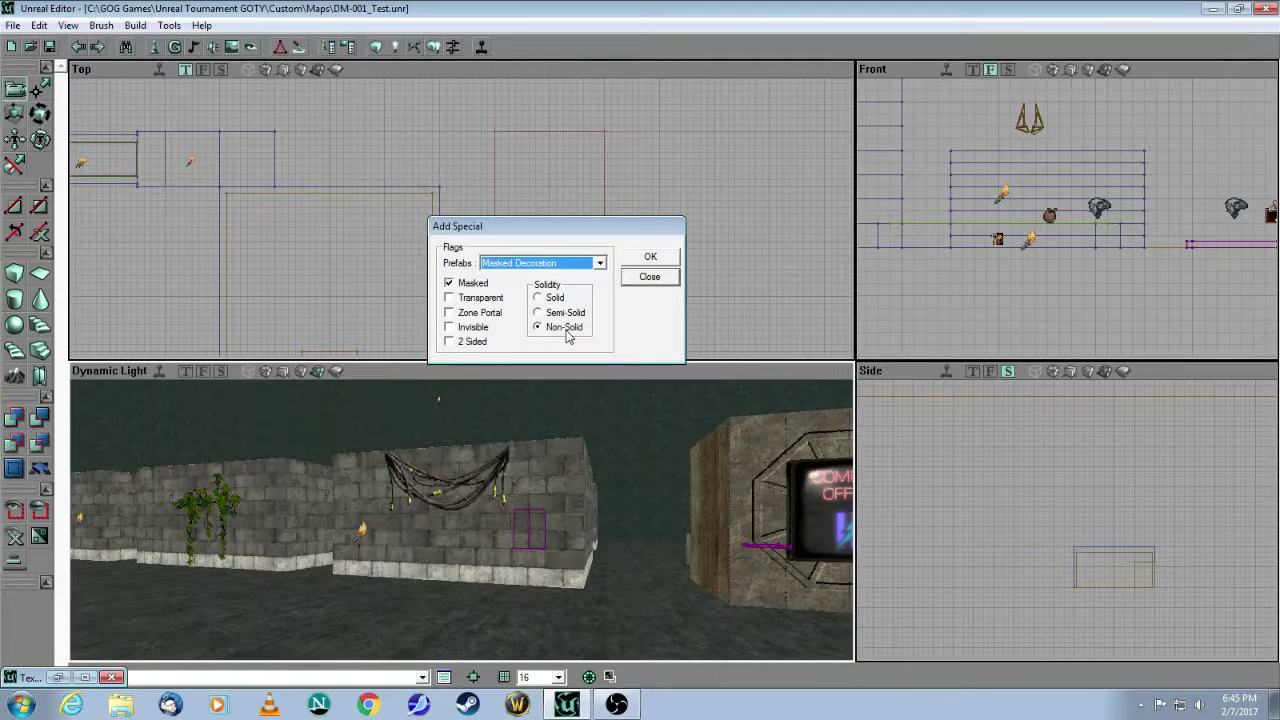
left_click(636, 281)
Step: Examine the vines and hanging cables sheets on the stone walls by selecting each surface
left_click_drag(527, 454, 475, 315)
left_click_drag(476, 400, 509, 456)
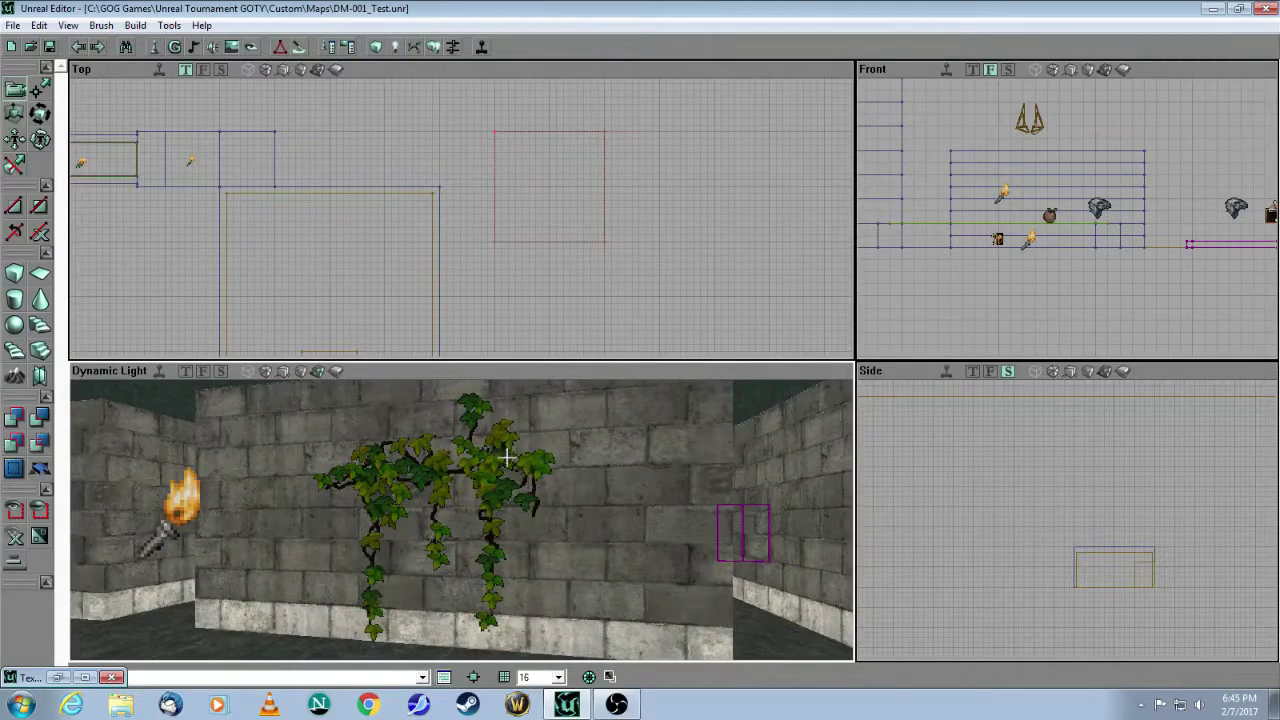
left_click(541, 497)
left_click(586, 309)
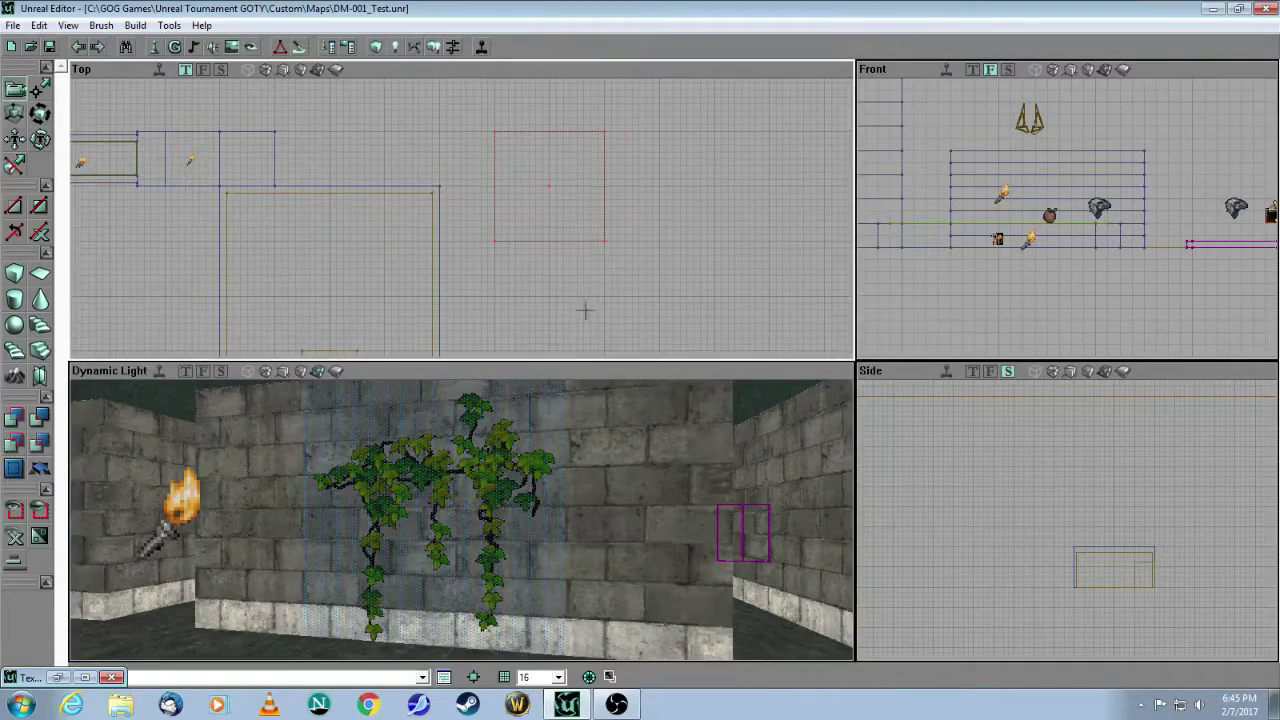
mouse_move(551, 462)
left_mouse_down()
mouse_move(585, 560)
mouse_move(680, 575)
mouse_move(570, 470)
mouse_move(550, 484)
left_mouse_up()
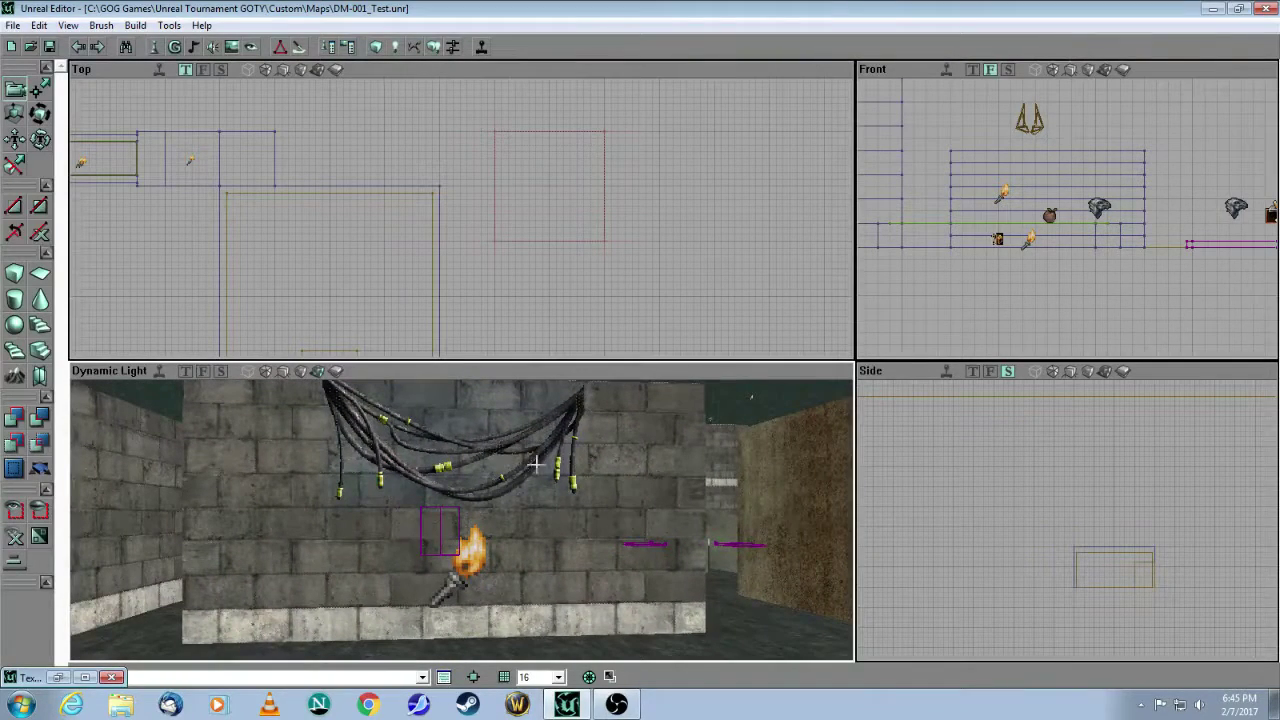
left_click(555, 316)
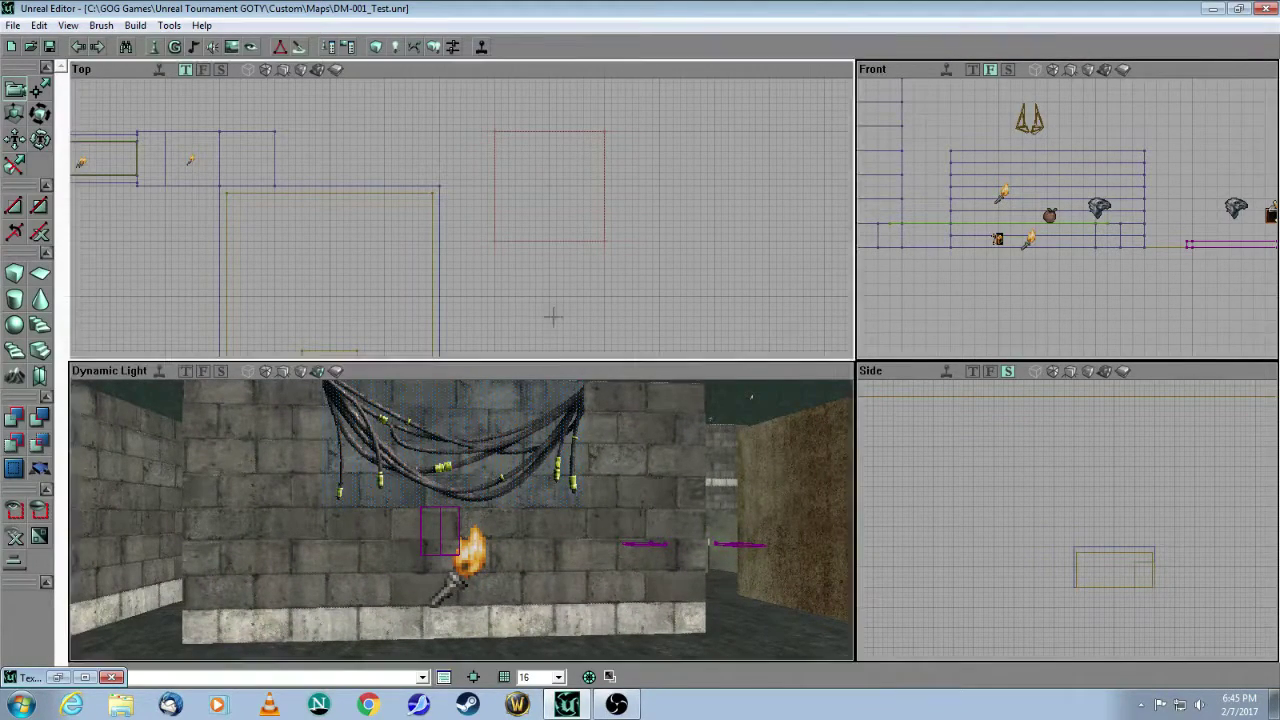
Step: Examine the floor grate sheet by selecting its surface, then clear the selection
left_click_drag(552, 450, 750, 520)
left_click_drag(208, 517, 544, 539)
left_click_drag(460, 520, 470, 405)
left_click_drag(400, 560, 400, 540)
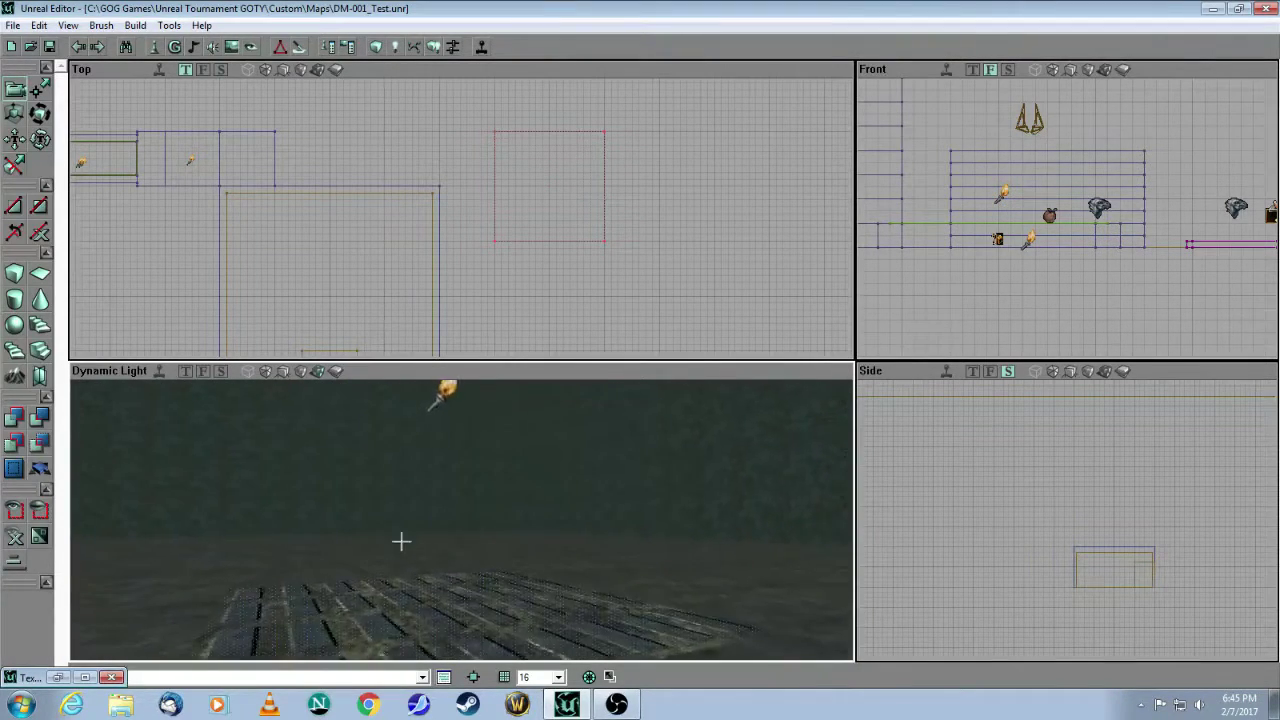
left_click(518, 316)
left_click_drag(478, 541, 467, 632)
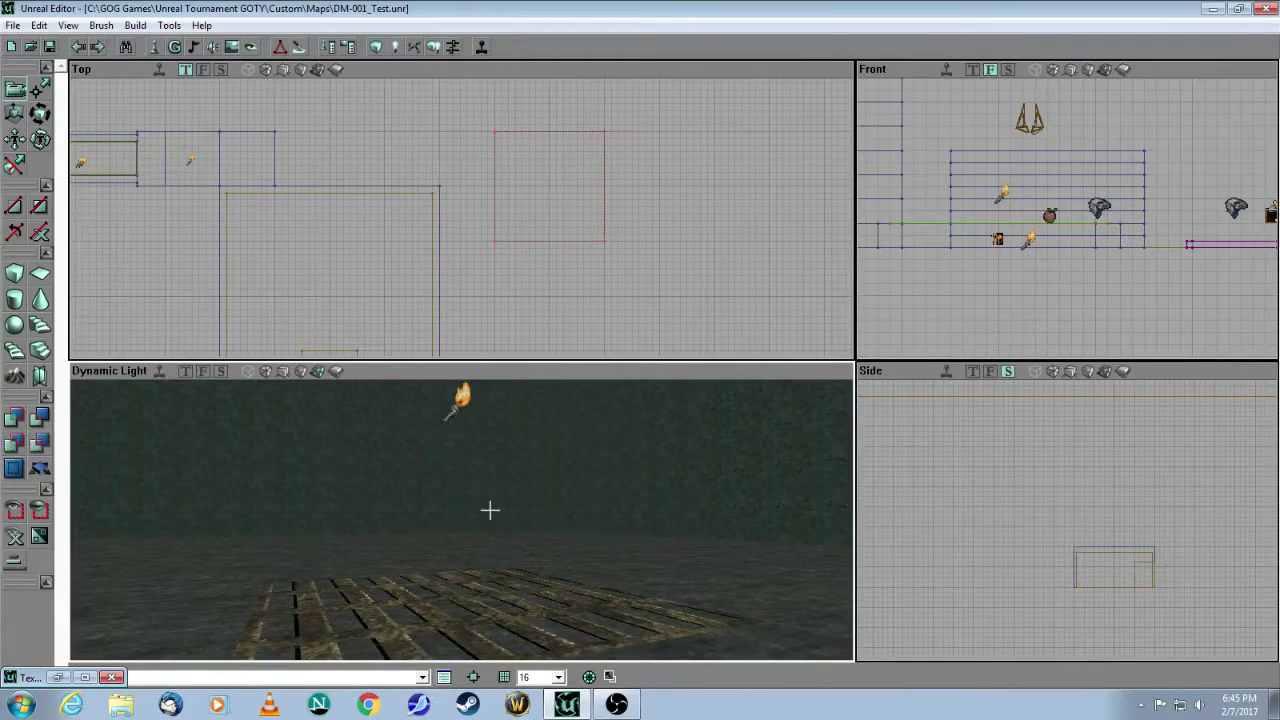
left_click_drag(489, 511, 430, 510)
Step: Inspect the surface flags of the vines sheet on the stone wall, then close the surface properties
left_click_drag(480, 390, 455, 524)
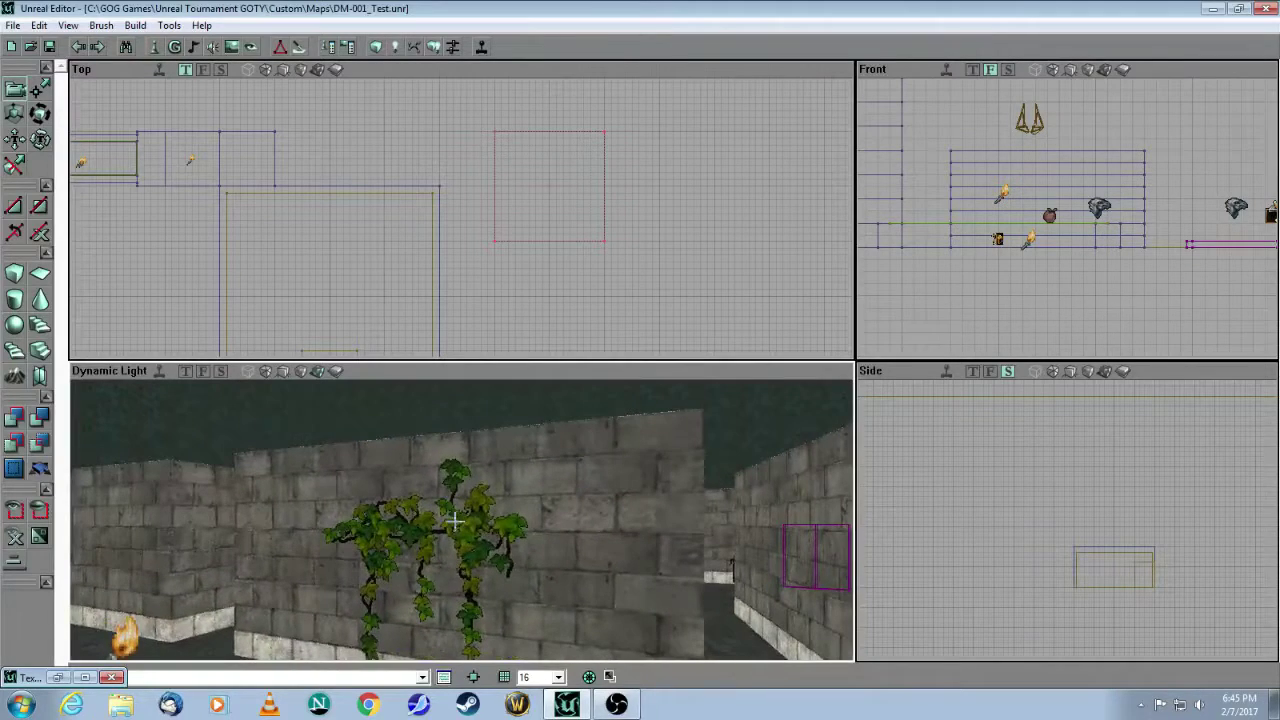
left_click(349, 47)
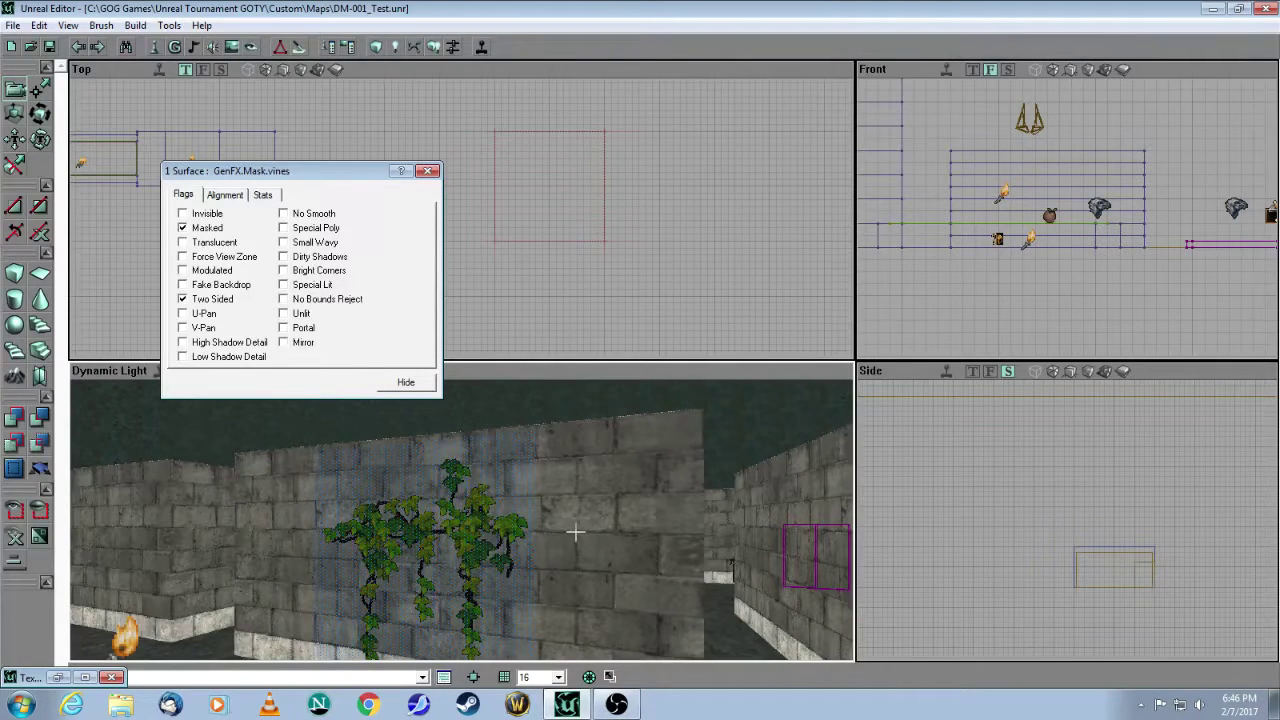
left_click(427, 171)
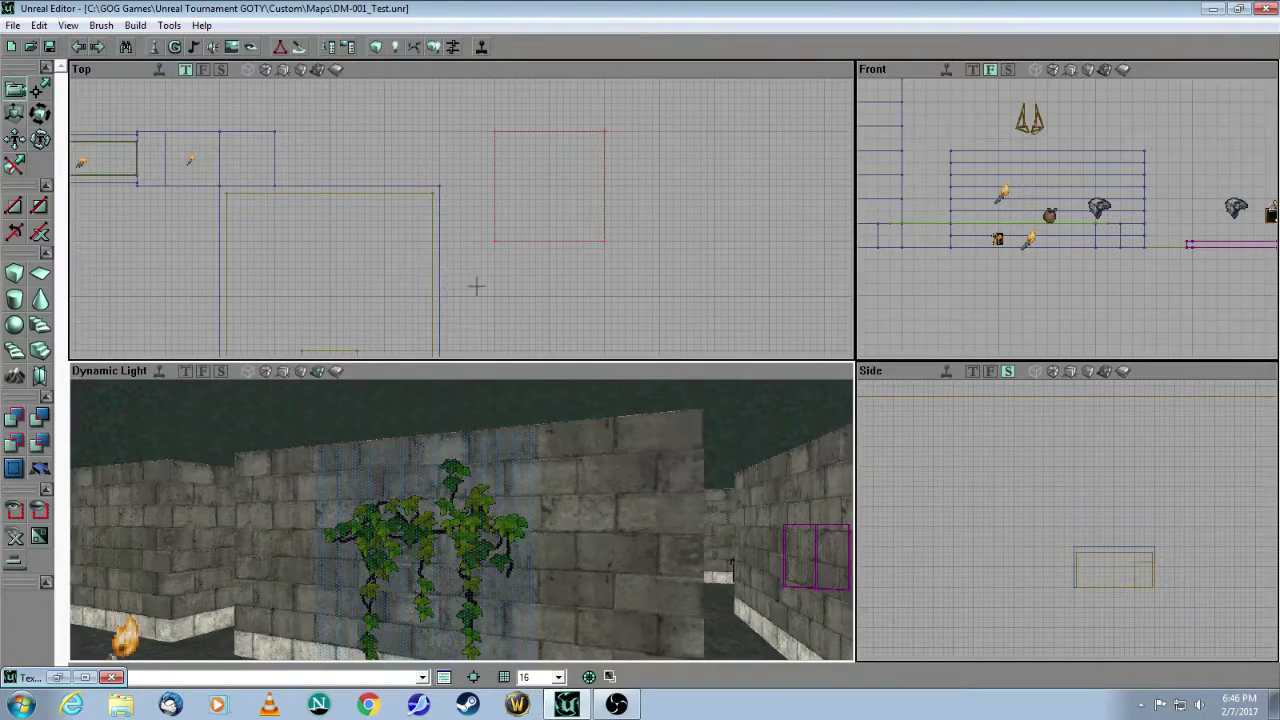
left_click_drag(514, 491, 556, 515)
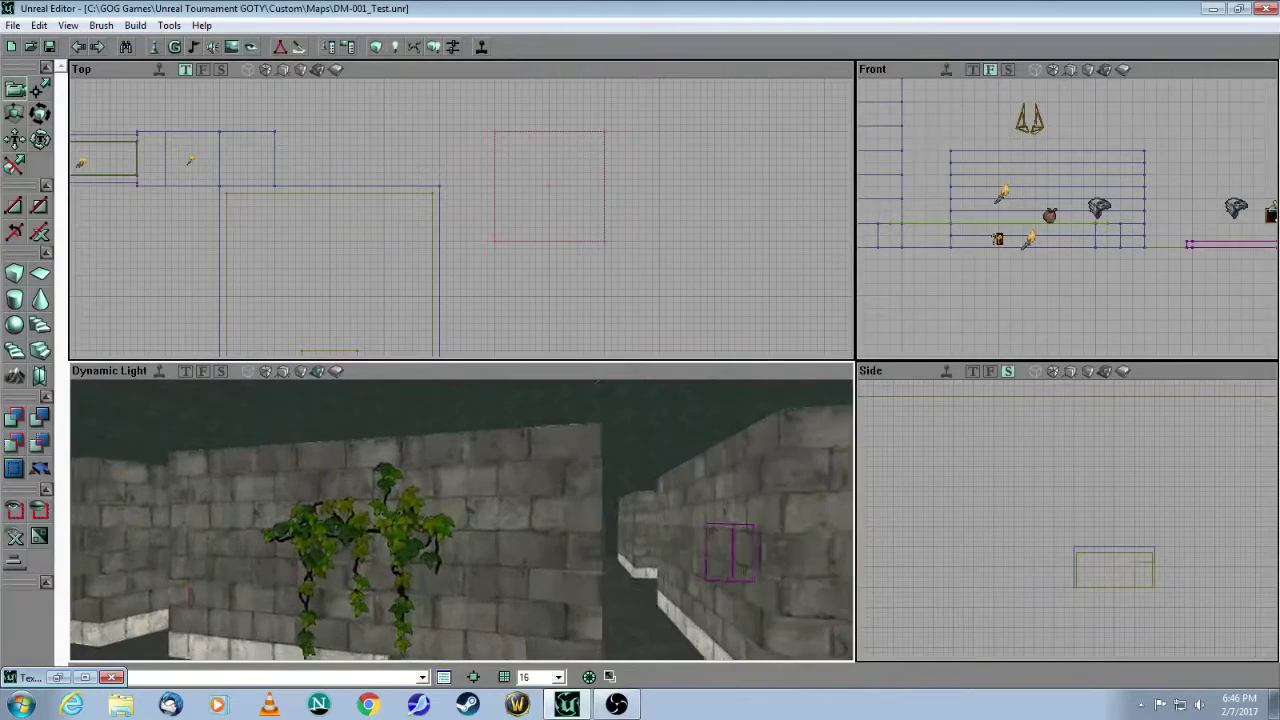
left_click_drag(612, 454, 614, 450)
Step: Build the red sheet brush with its axis set to AX_XAxis
left_click_drag(563, 292, 514, 326)
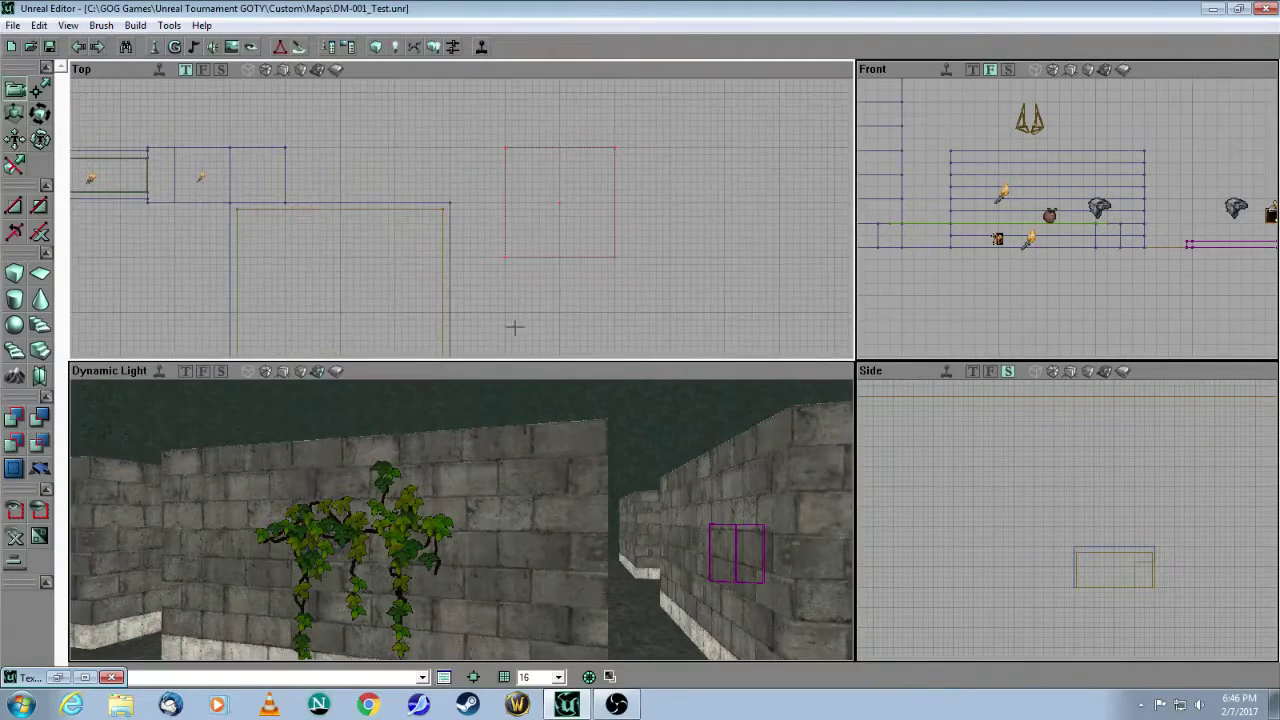
right_click(39, 275)
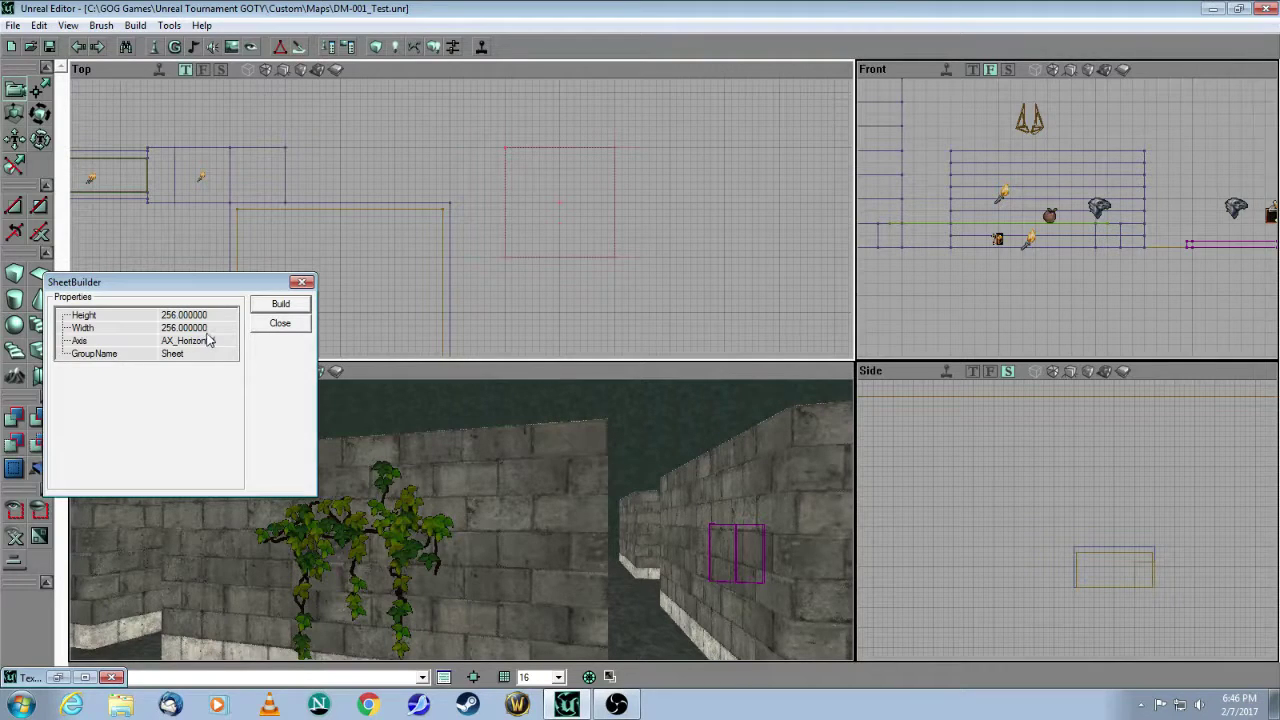
left_click(222, 344)
left_click(228, 341)
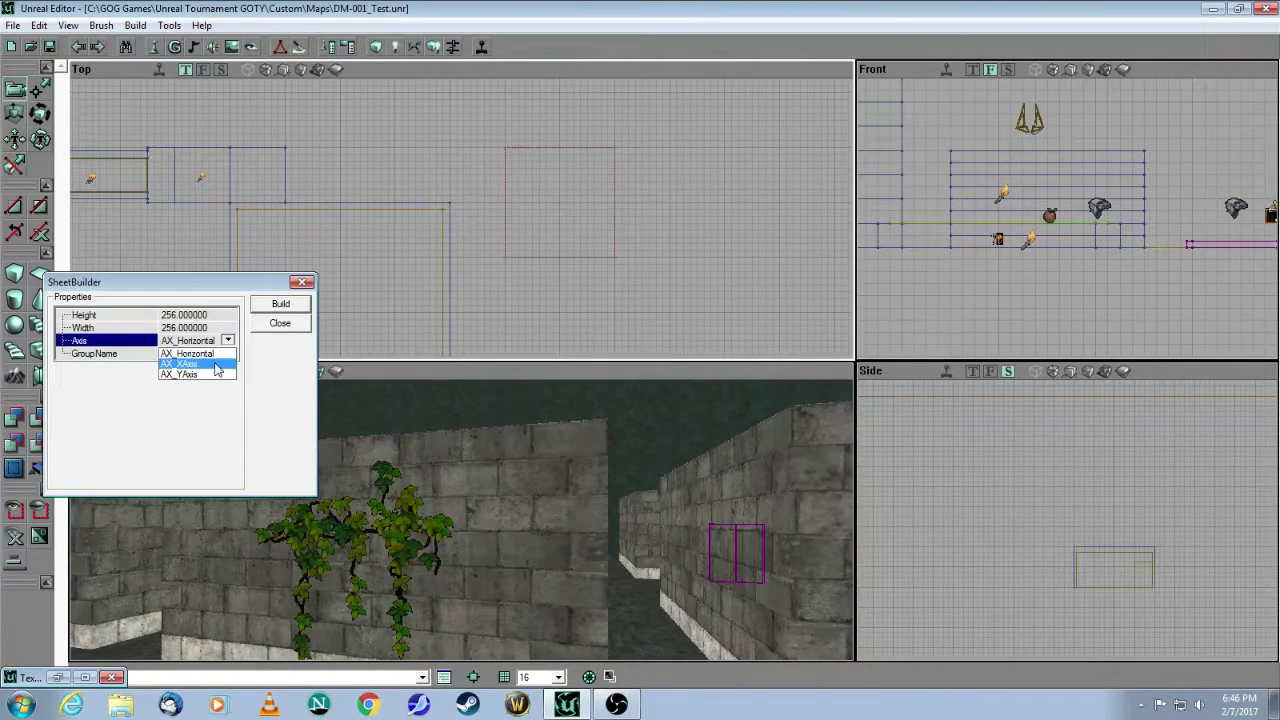
left_click(217, 365)
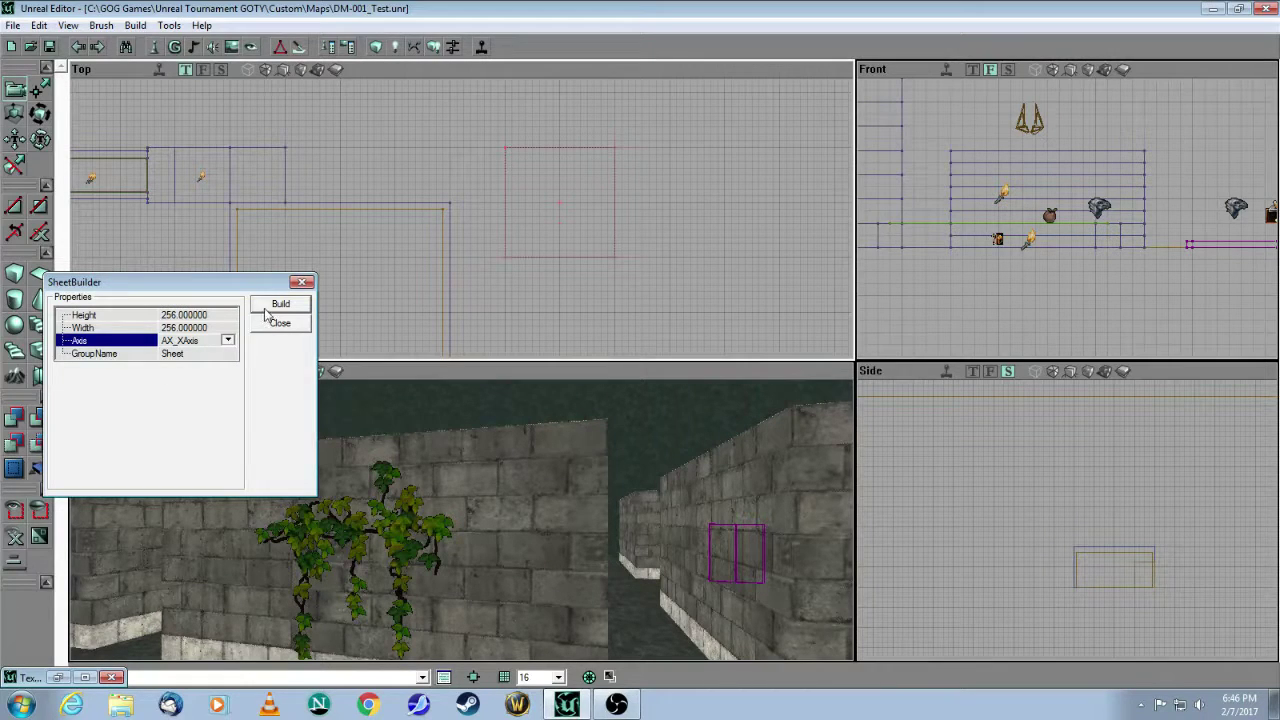
left_click(269, 312)
Step: Rebuild the red sheet brush with its axis set to AX_YAxis and close the sheet builder
left_click(228, 341)
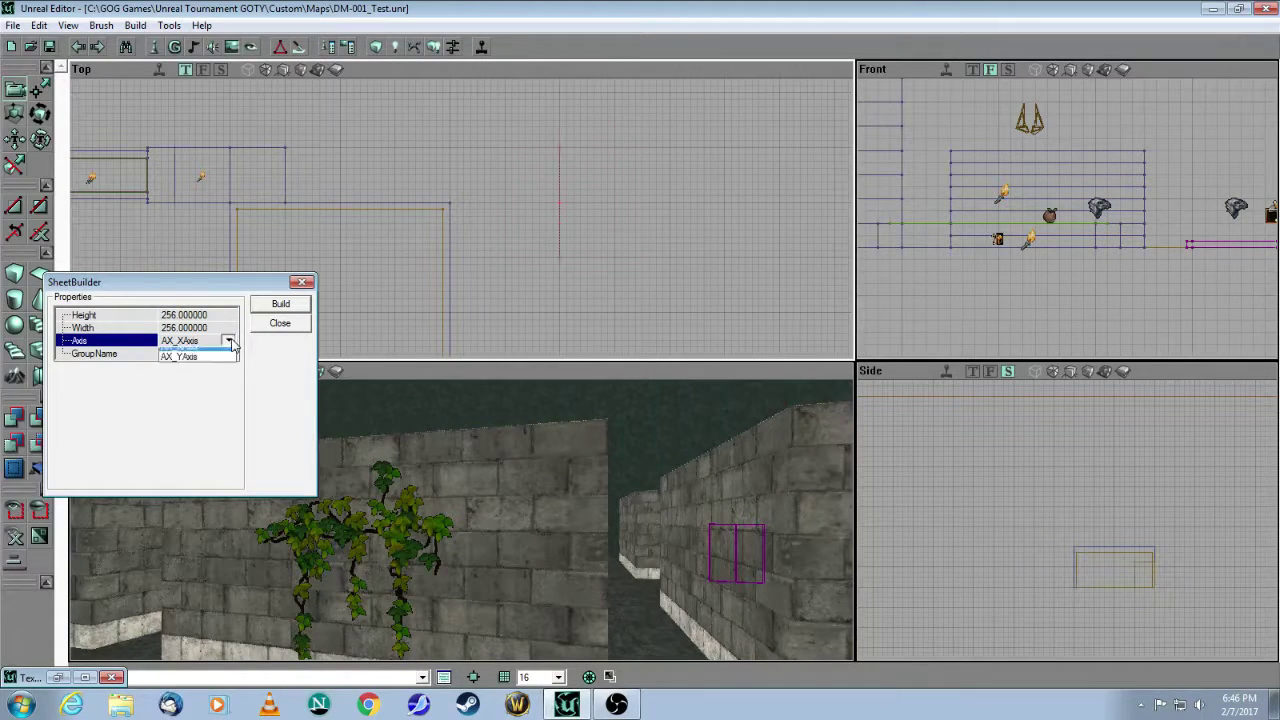
left_click(212, 377)
left_click(266, 305)
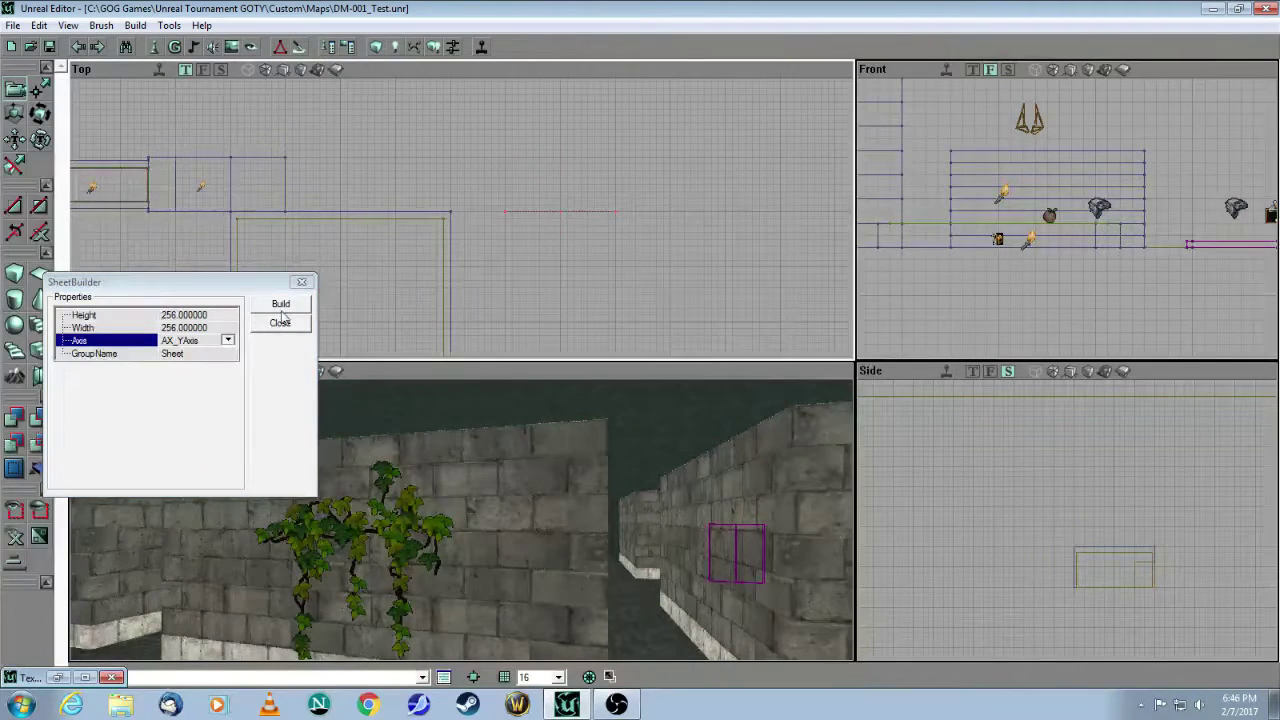
left_click(281, 324)
Step: Examine how closely the existing decoration sheet sits against its stone wall in the top view
mouse_move(533, 271)
left_mouse_down()
mouse_move(522, 297)
mouse_move(533, 271)
mouse_move(554, 276)
left_mouse_up()
left_click(563, 248)
mouse_move(546, 446)
left_mouse_down()
mouse_move(500, 520)
mouse_move(478, 522)
mouse_move(640, 512)
mouse_move(470, 510)
mouse_move(505, 505)
left_mouse_up()
left_click_drag(640, 518, 478, 470)
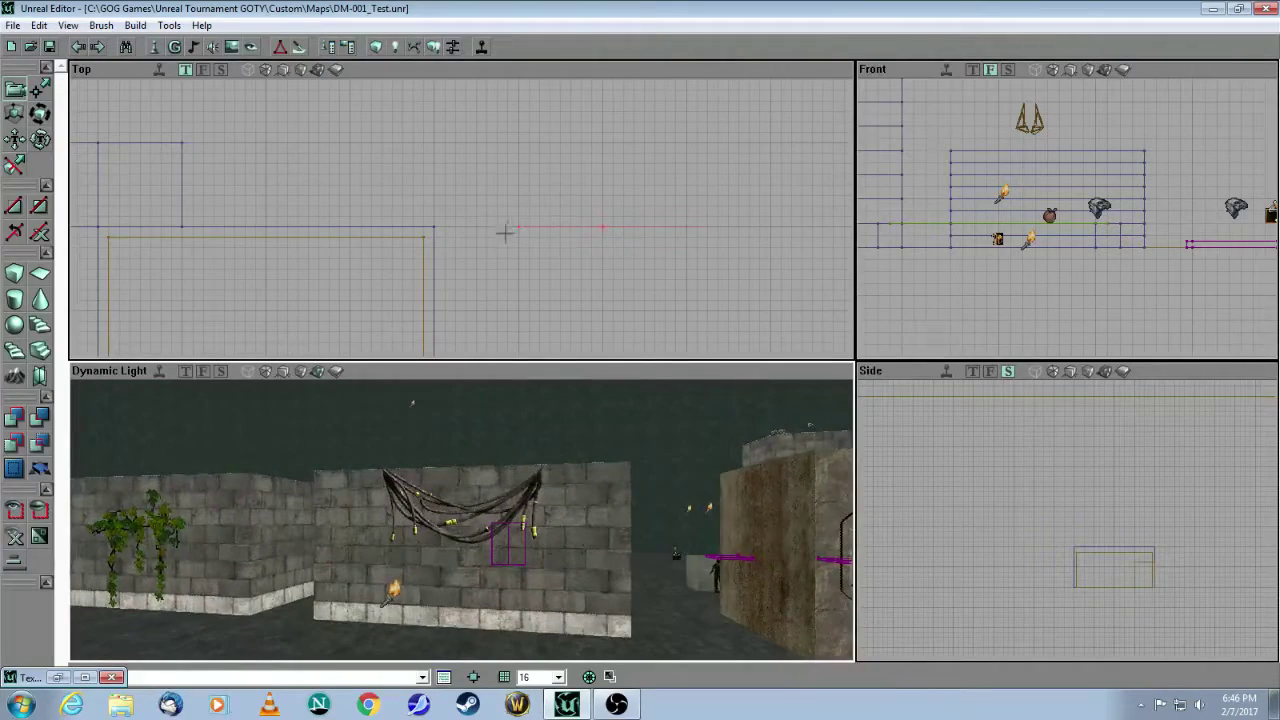
left_click_drag(505, 233, 505, 350)
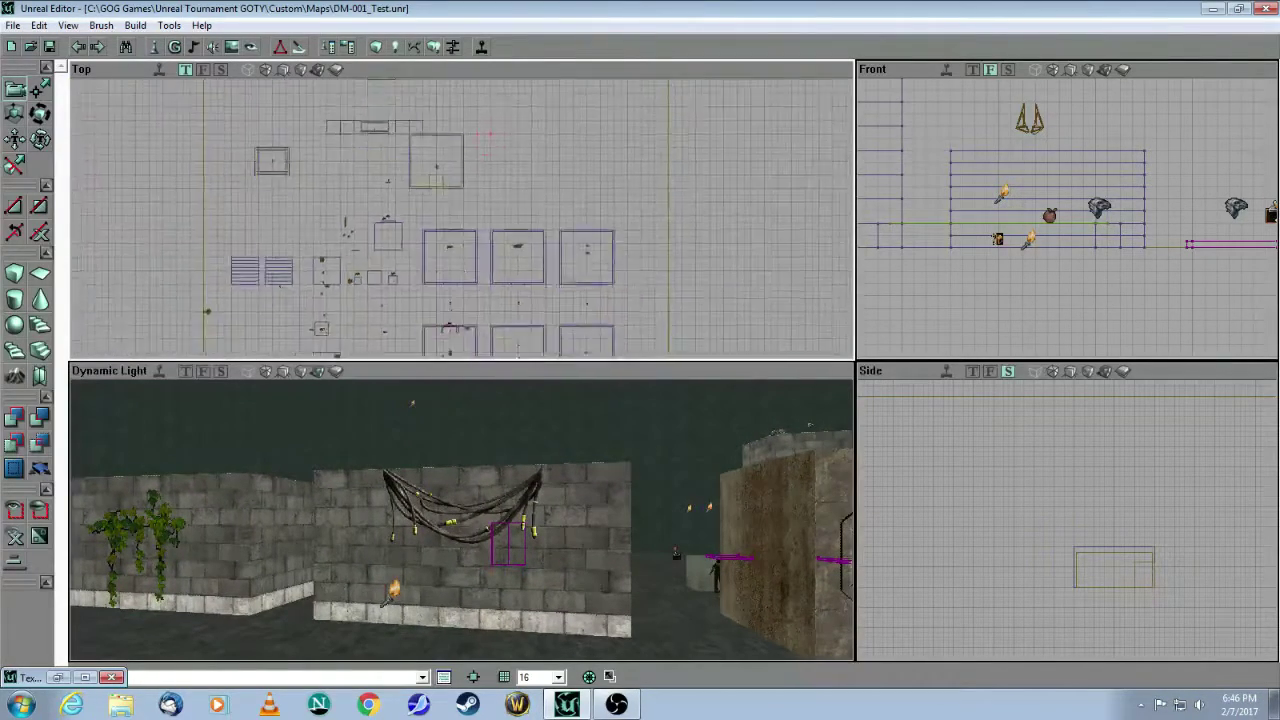
scroll(505, 233, "up", 8)
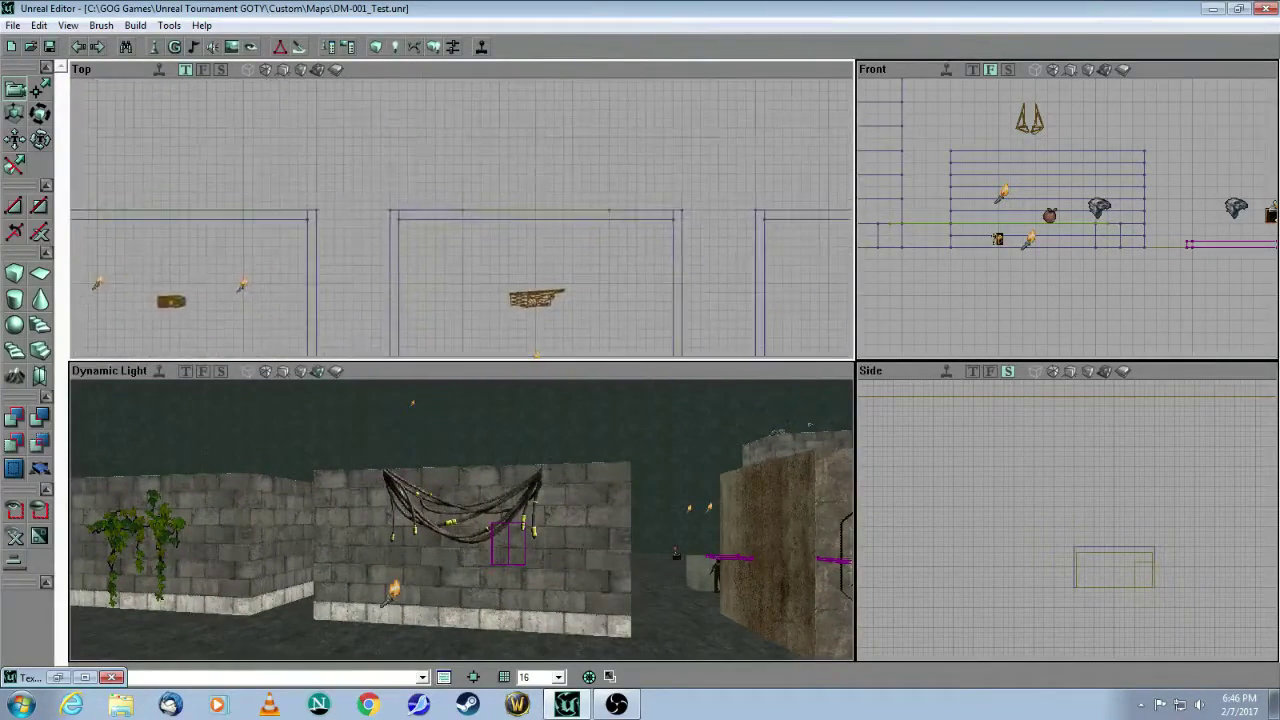
scroll(505, 233, "up", 8)
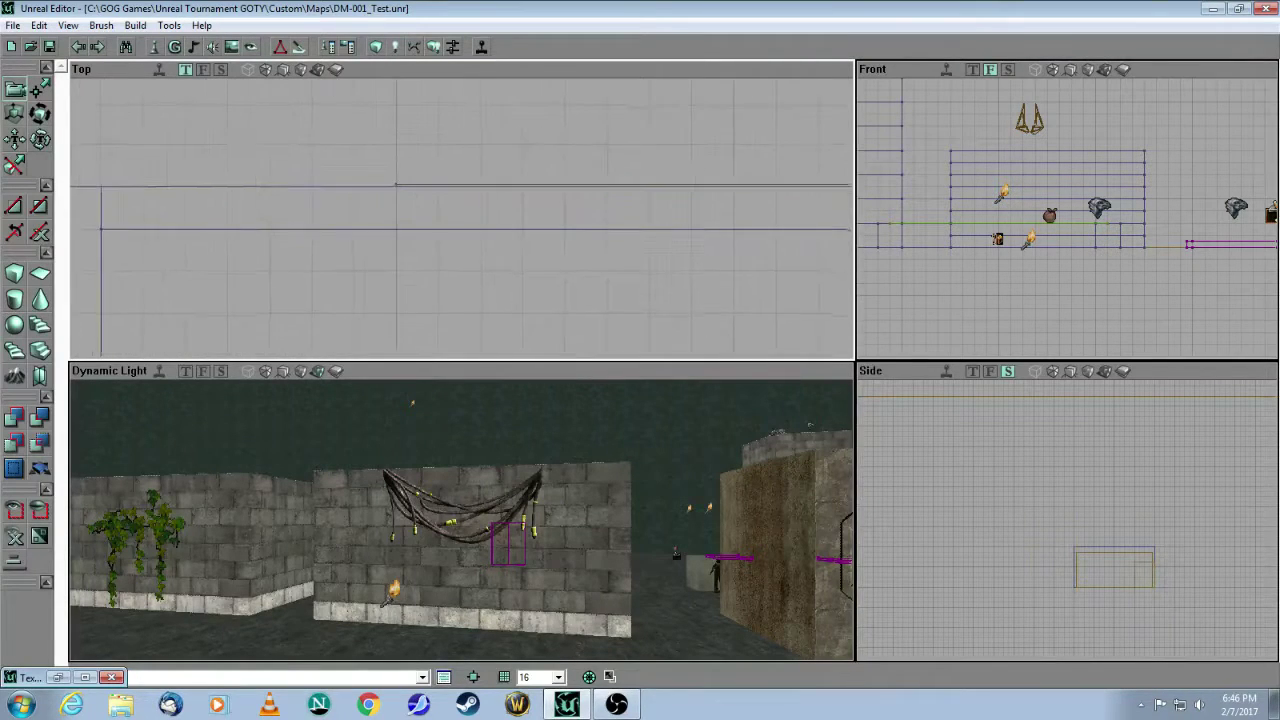
left_click_drag(505, 233, 450, 200)
scroll(505, 233, "up", 2)
left_click_drag(505, 233, 513, 244)
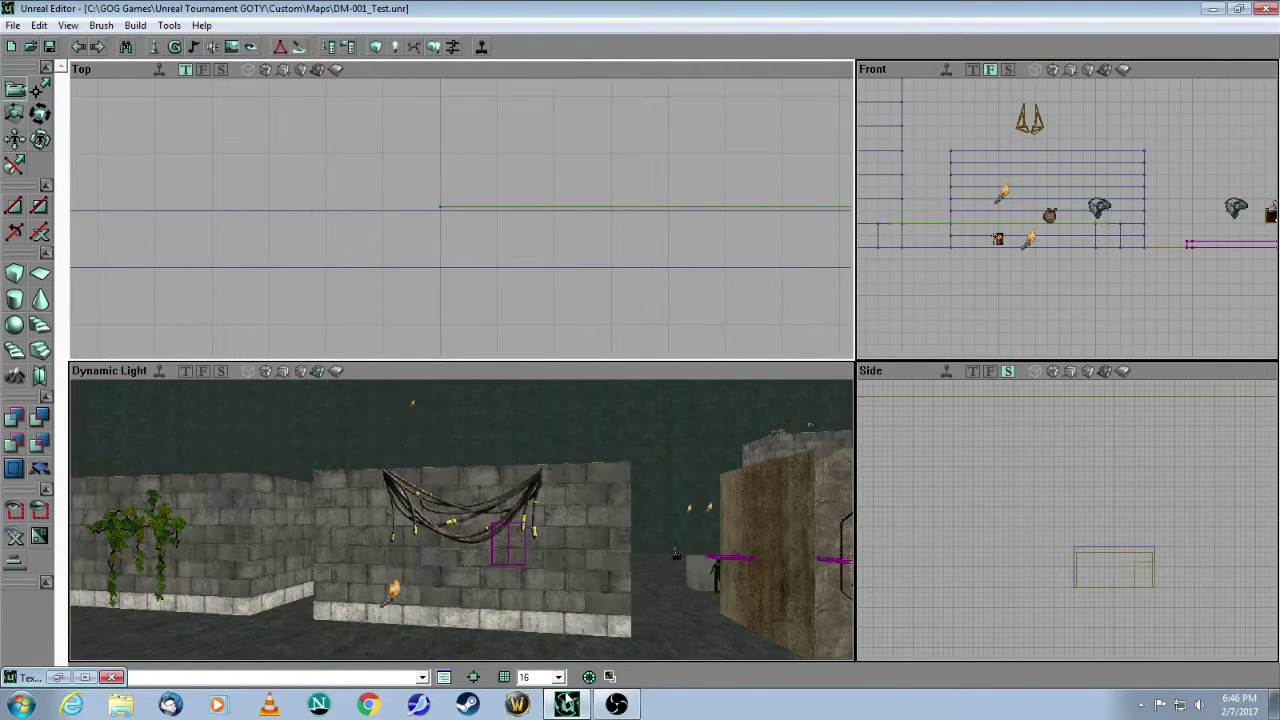
Step: Set the grid size to 1 and select the existing decoration sheet beside the wall in the top view
left_click(559, 677)
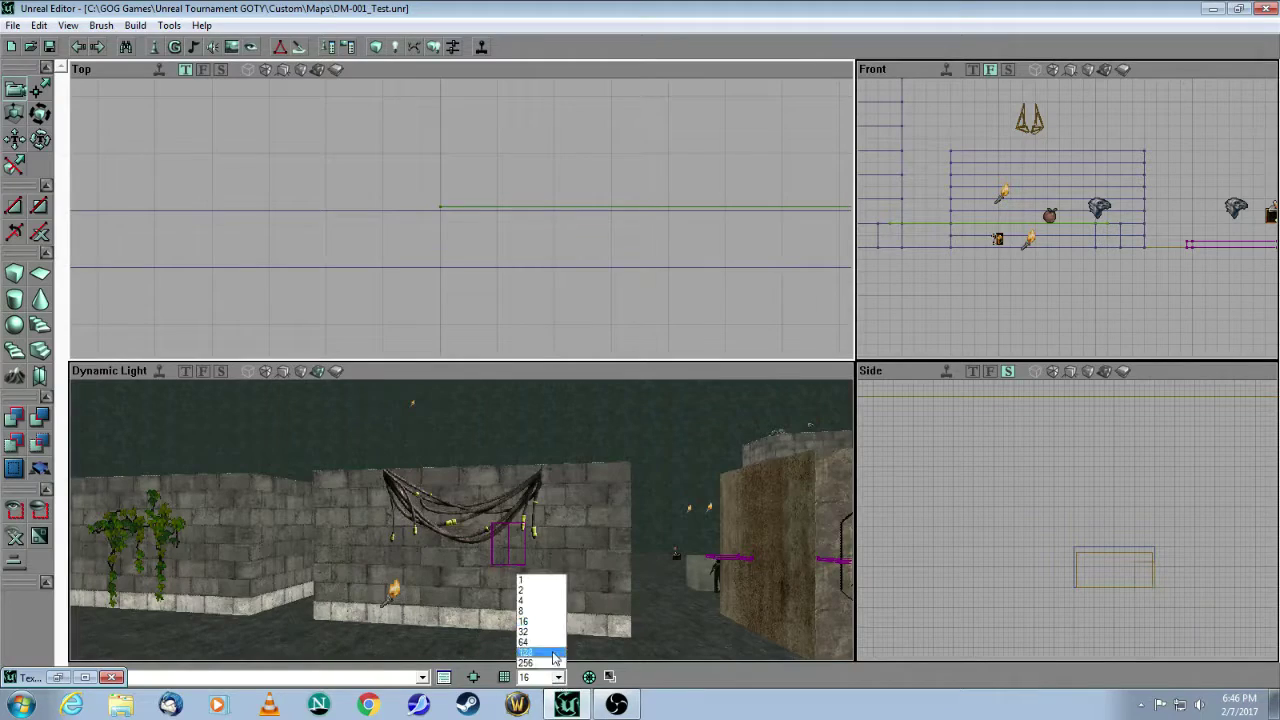
left_click(533, 582)
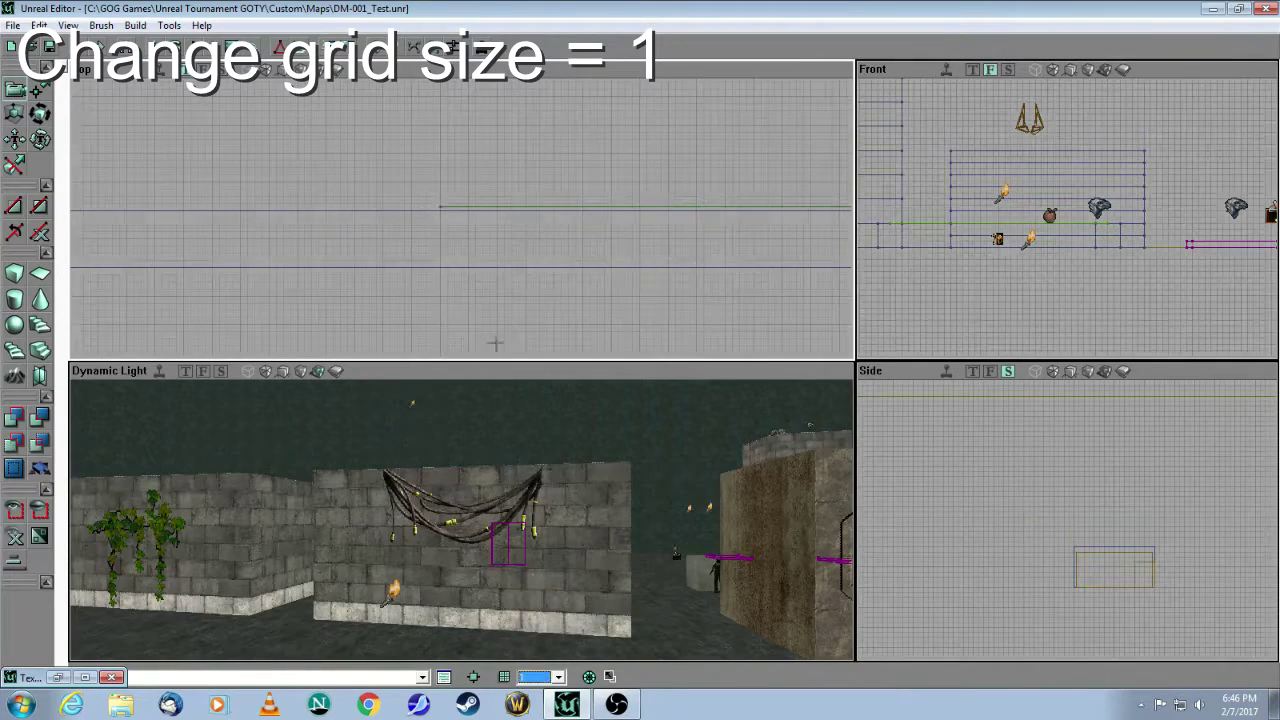
scroll(494, 343, "up", 3)
left_click_drag(494, 343, 464, 350)
left_click_drag(515, 283, 513, 249)
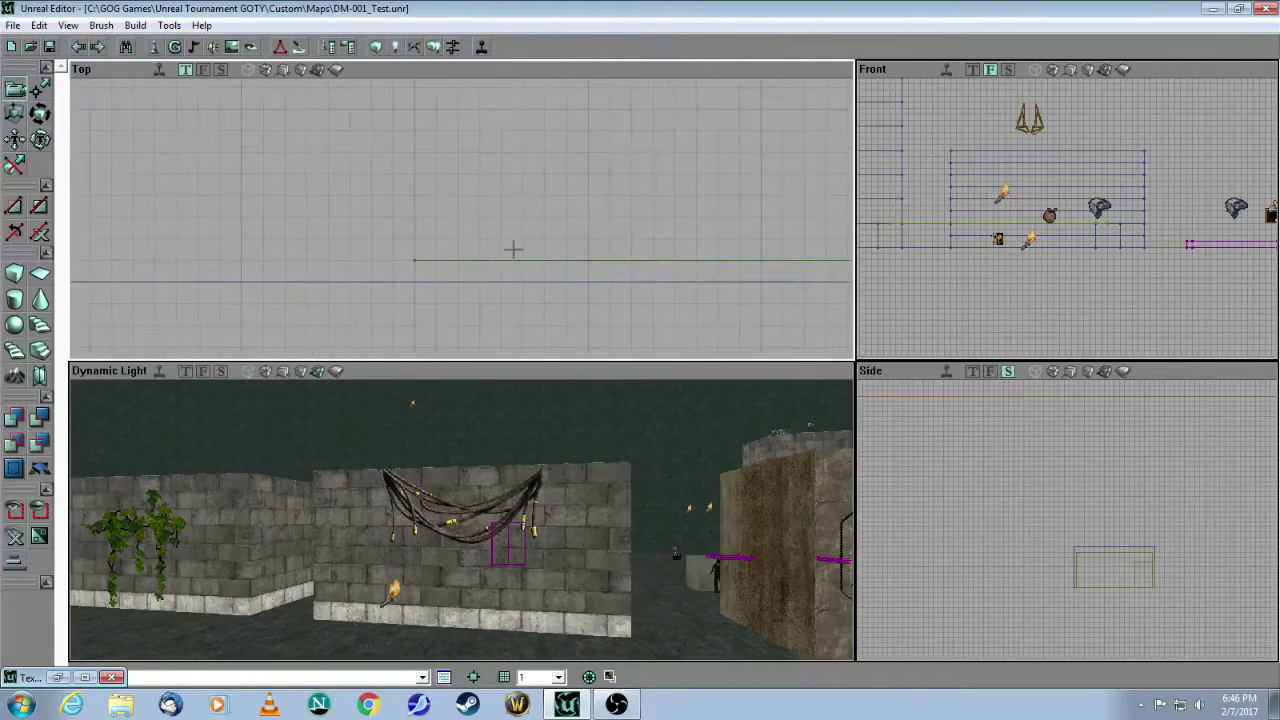
left_click(517, 260)
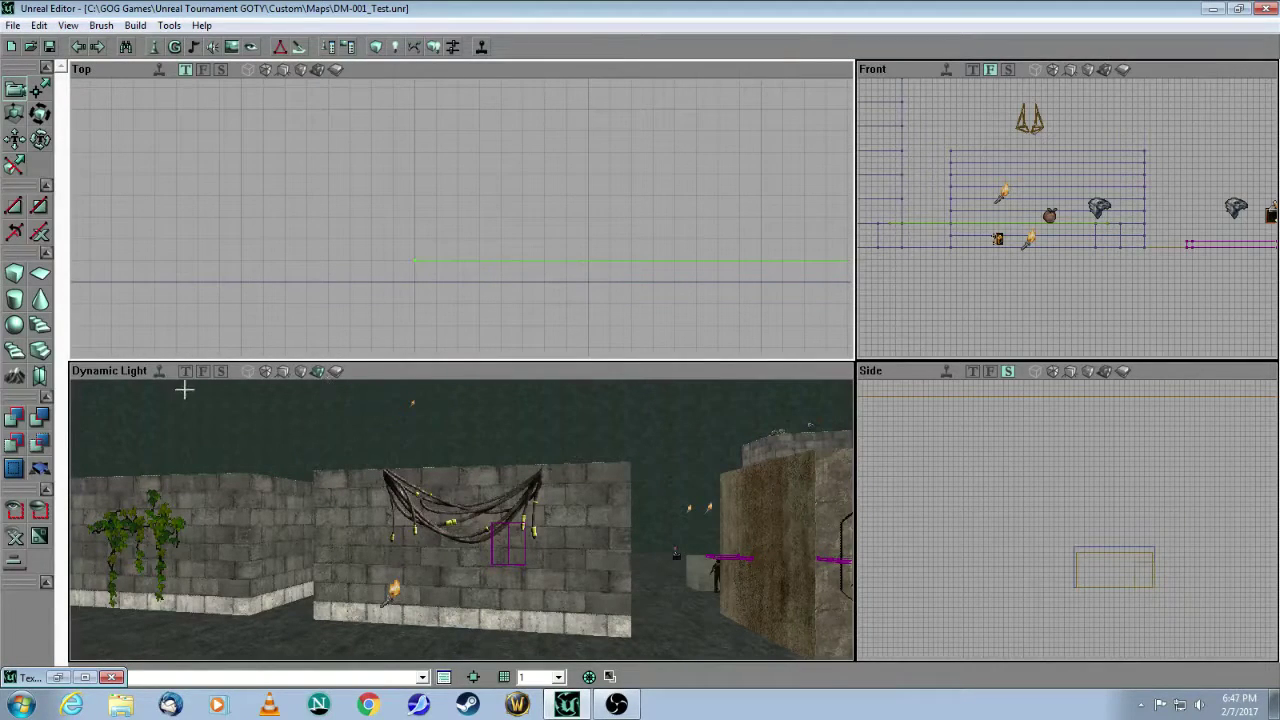
Step: Enable realtime preview in the 3D viewport and check the selected sheet's outline around the vines
left_click(159, 372)
left_click_drag(243, 446, 262, 402)
left_click_drag(190, 458, 343, 469)
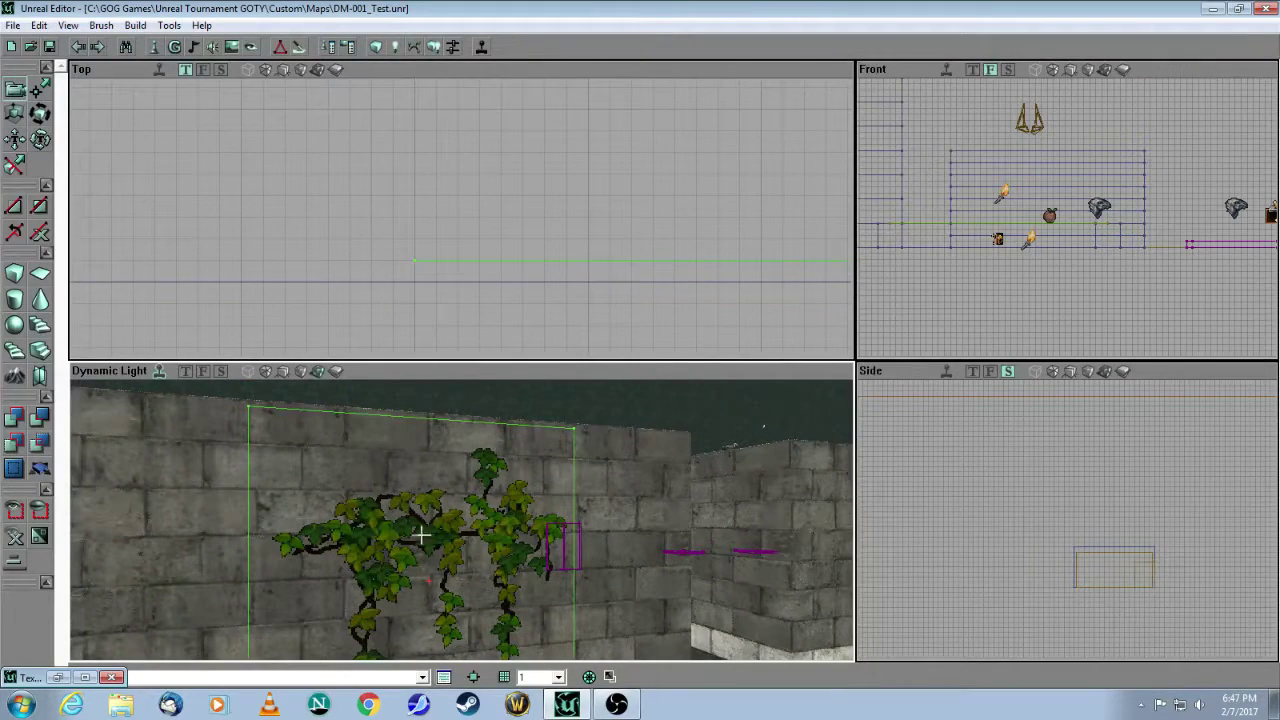
left_click_drag(524, 294, 559, 230)
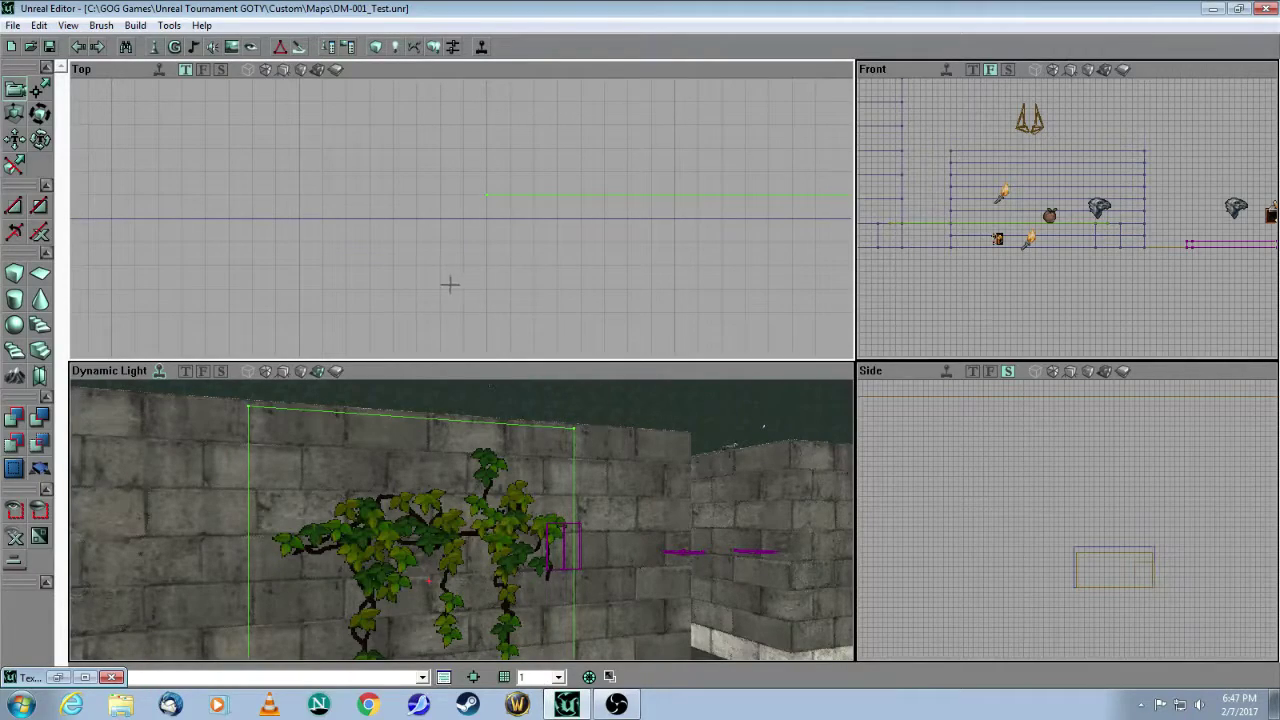
left_click(449, 285)
Step: Select the hanging cables sheet and examine its placement against the wall from above
mouse_move(478, 503)
left_mouse_down()
mouse_move(482, 525)
mouse_move(500, 520)
mouse_move(488, 492)
mouse_move(478, 502)
left_mouse_up()
mouse_move(466, 281)
left_mouse_down()
mouse_move(466, 318)
mouse_move(480, 326)
mouse_move(462, 280)
left_mouse_up()
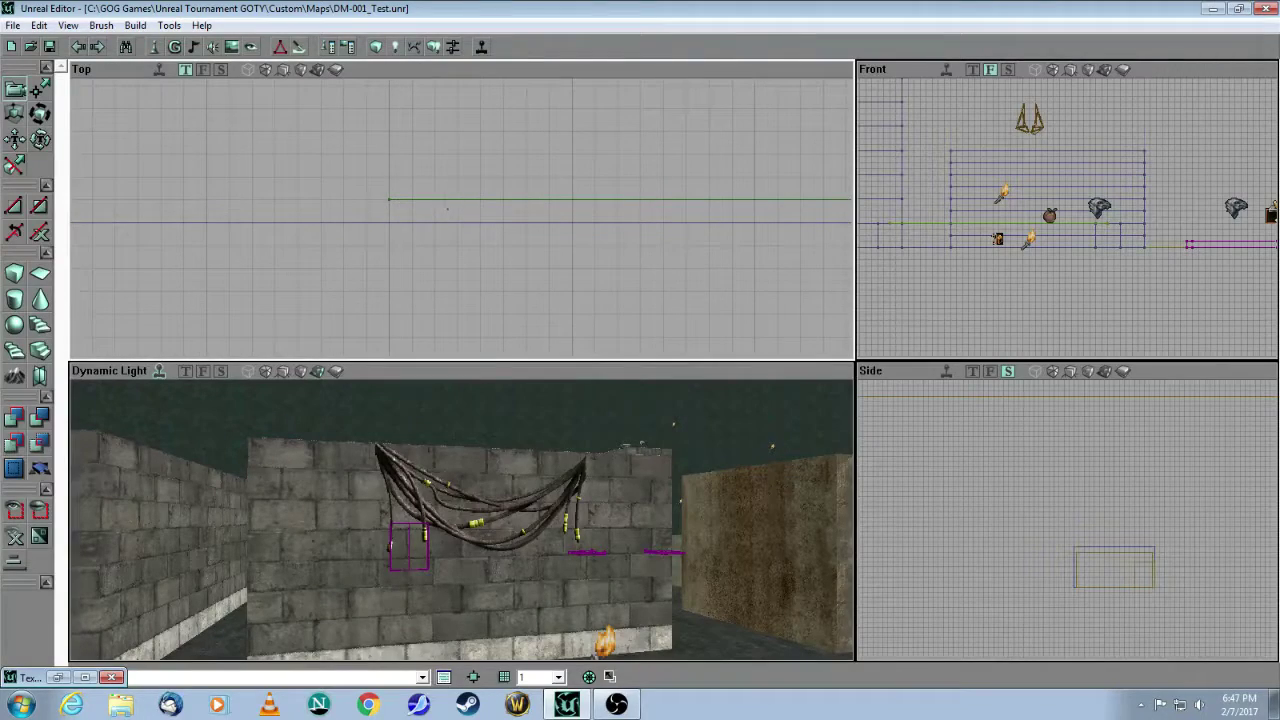
left_click(447, 202)
left_click_drag(489, 476, 464, 360)
left_click_drag(390, 226, 390, 226)
left_click_drag(464, 357, 464, 357)
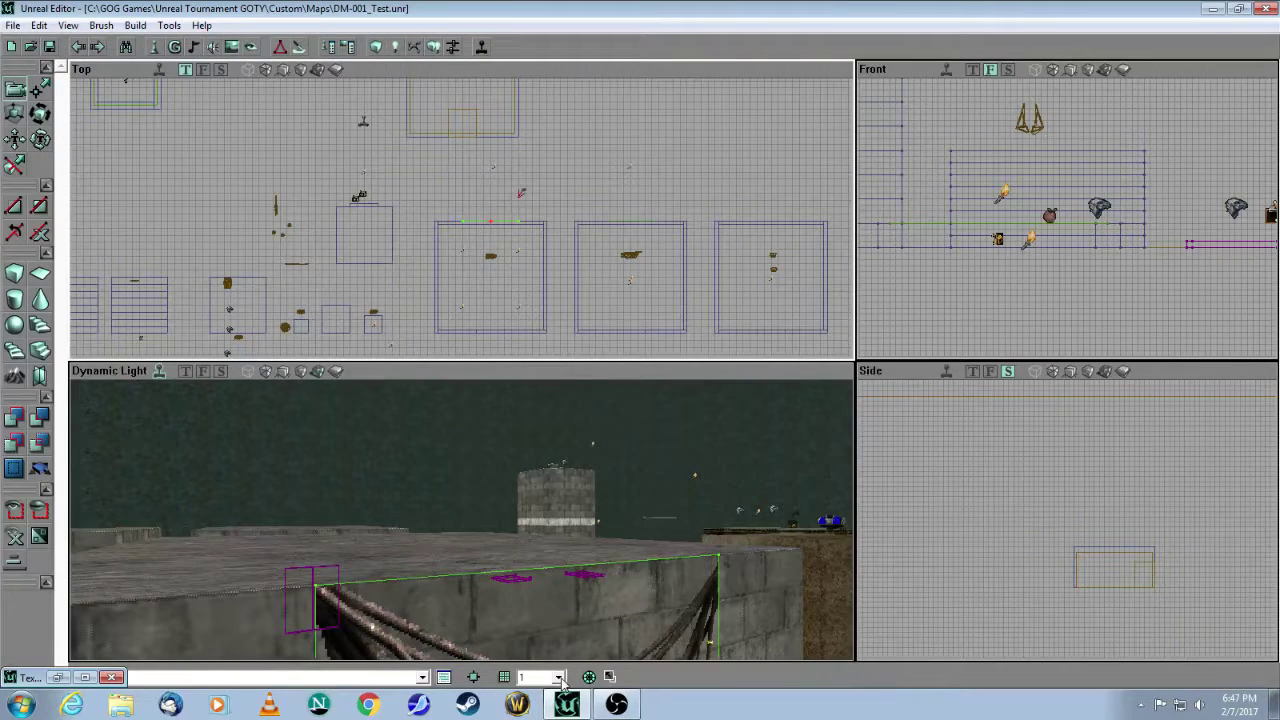
Step: Apply Reset All to the red builder brush in the top view
left_click(534, 211)
mouse_move(534, 211)
left_mouse_down()
mouse_move(534, 290)
mouse_move(534, 211)
left_mouse_up()
scroll(534, 211, "up", 5)
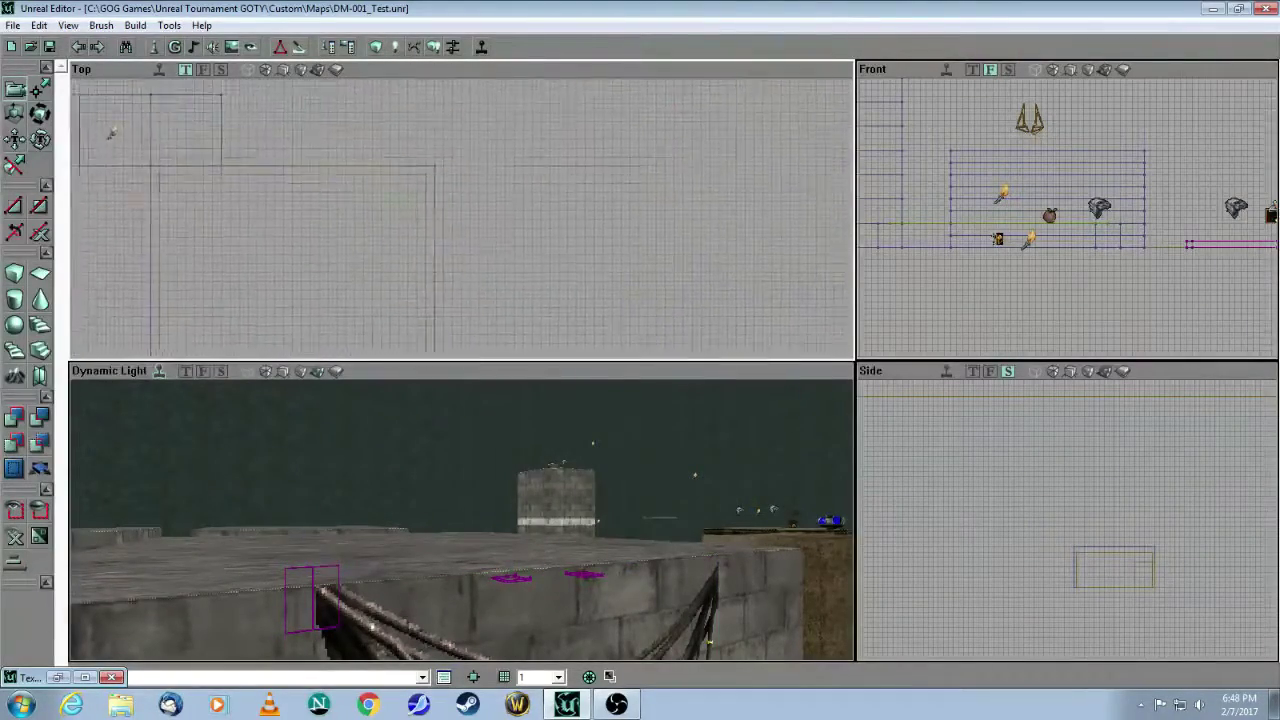
scroll(534, 211, "up", 2)
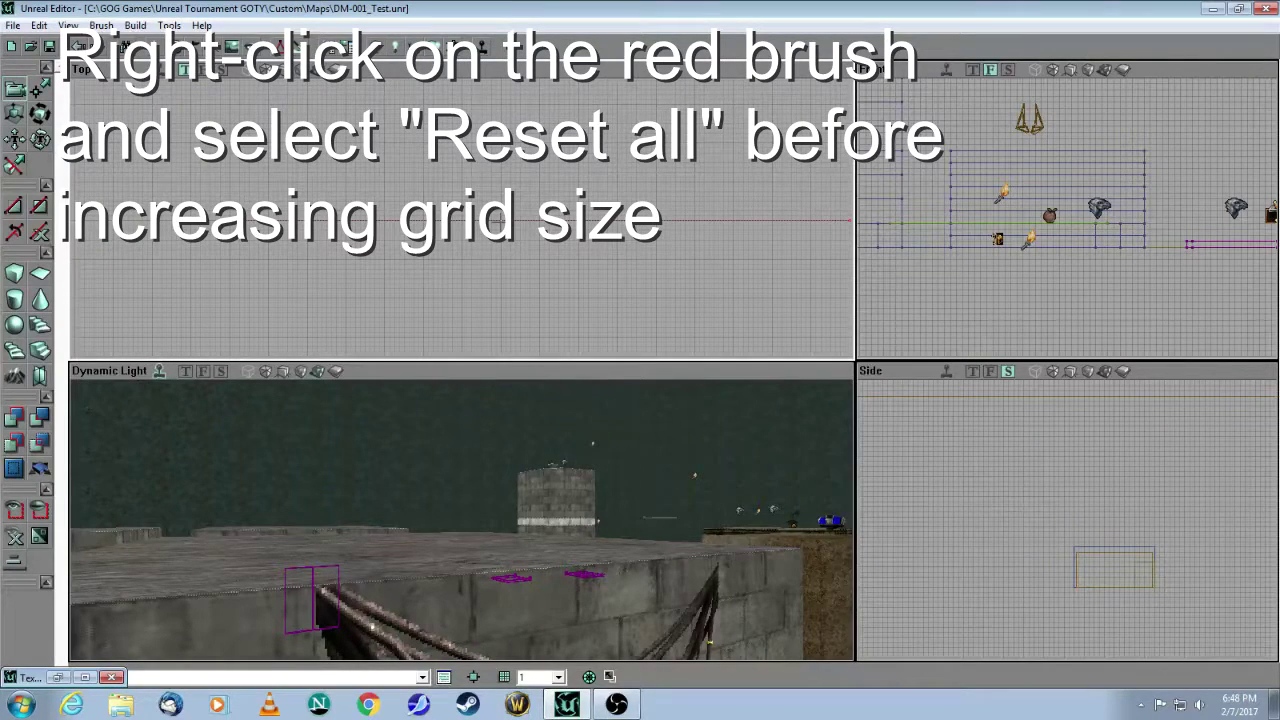
right_click(504, 222)
mouse_move(566, 268)
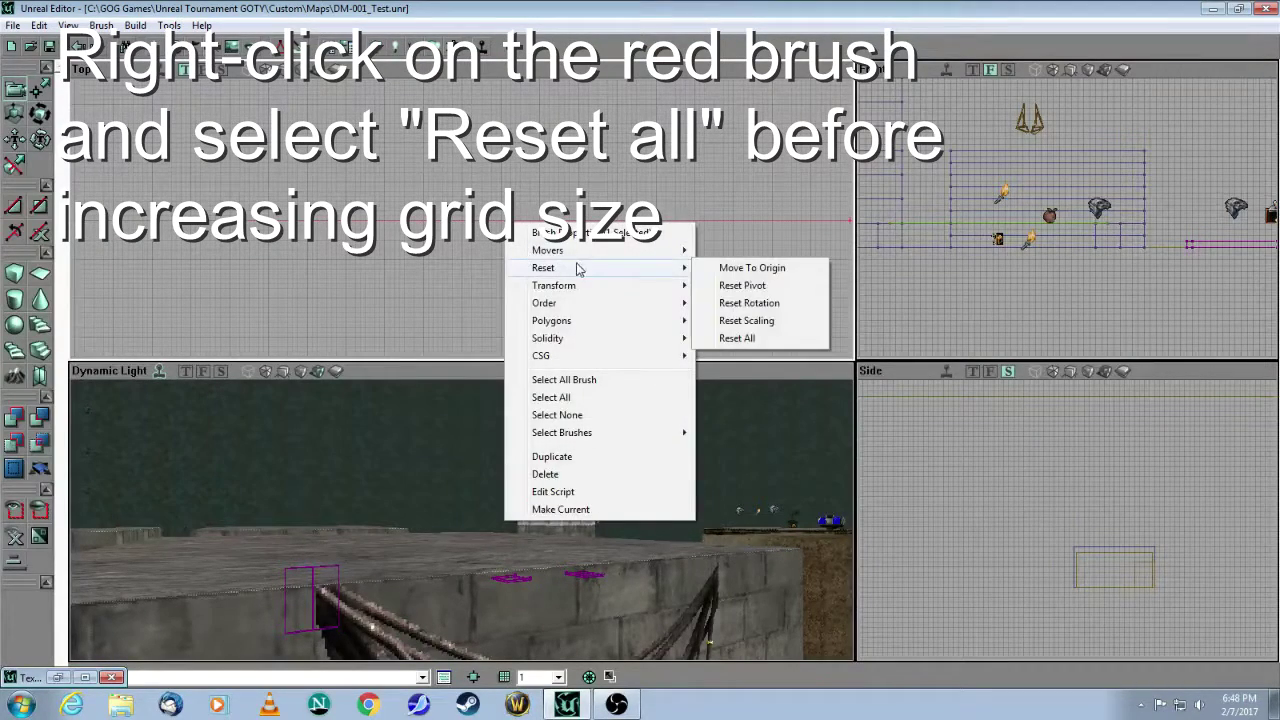
left_click(737, 338)
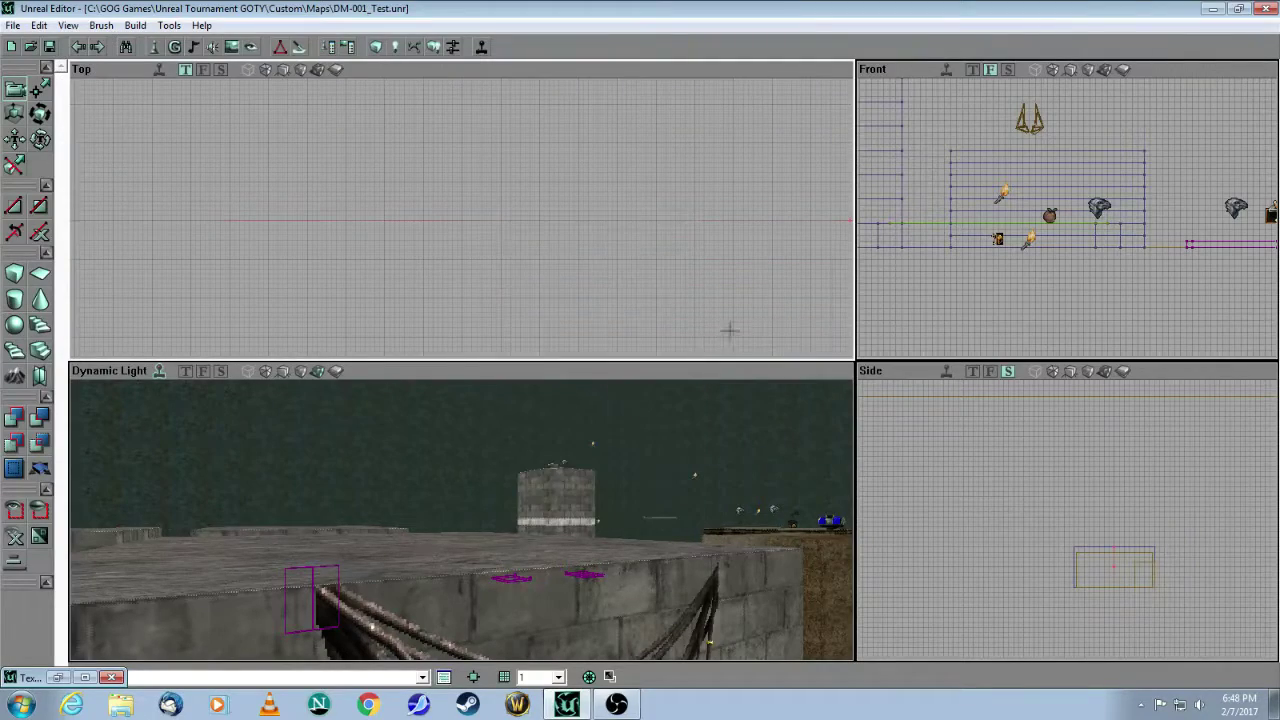
Step: Set the grid size to 16
scroll(462, 210, "down", 4)
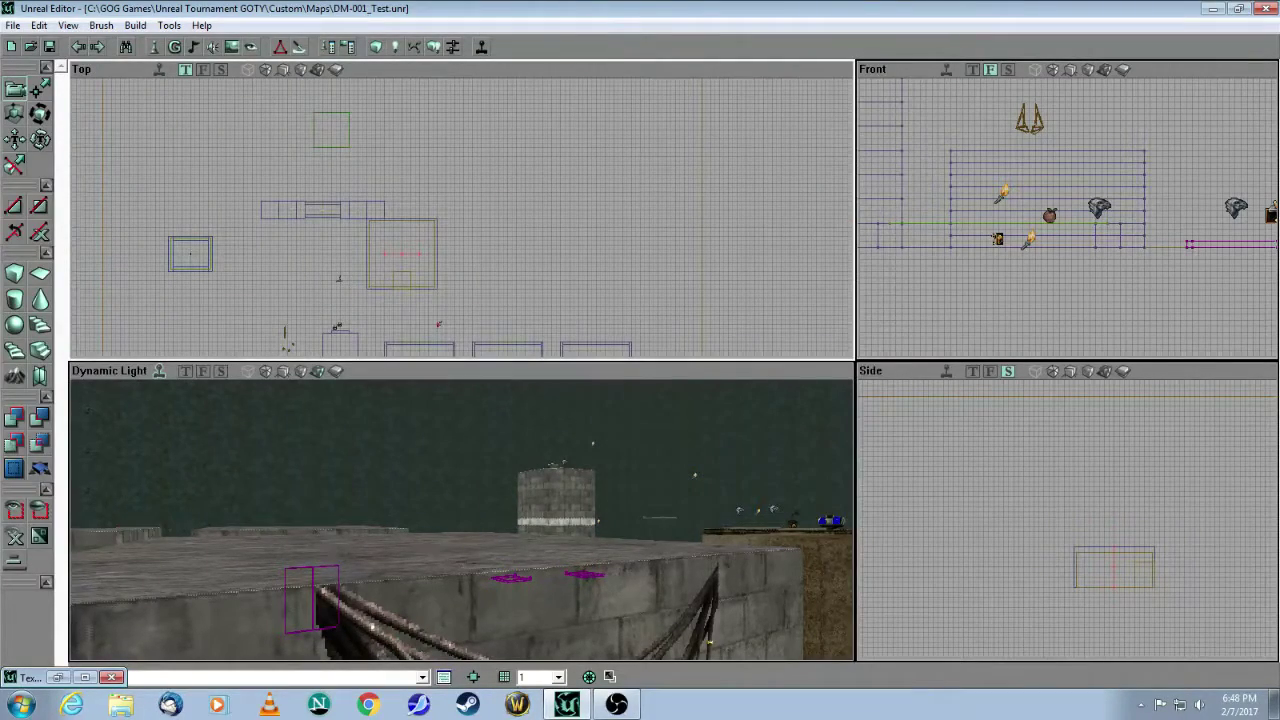
left_click(560, 678)
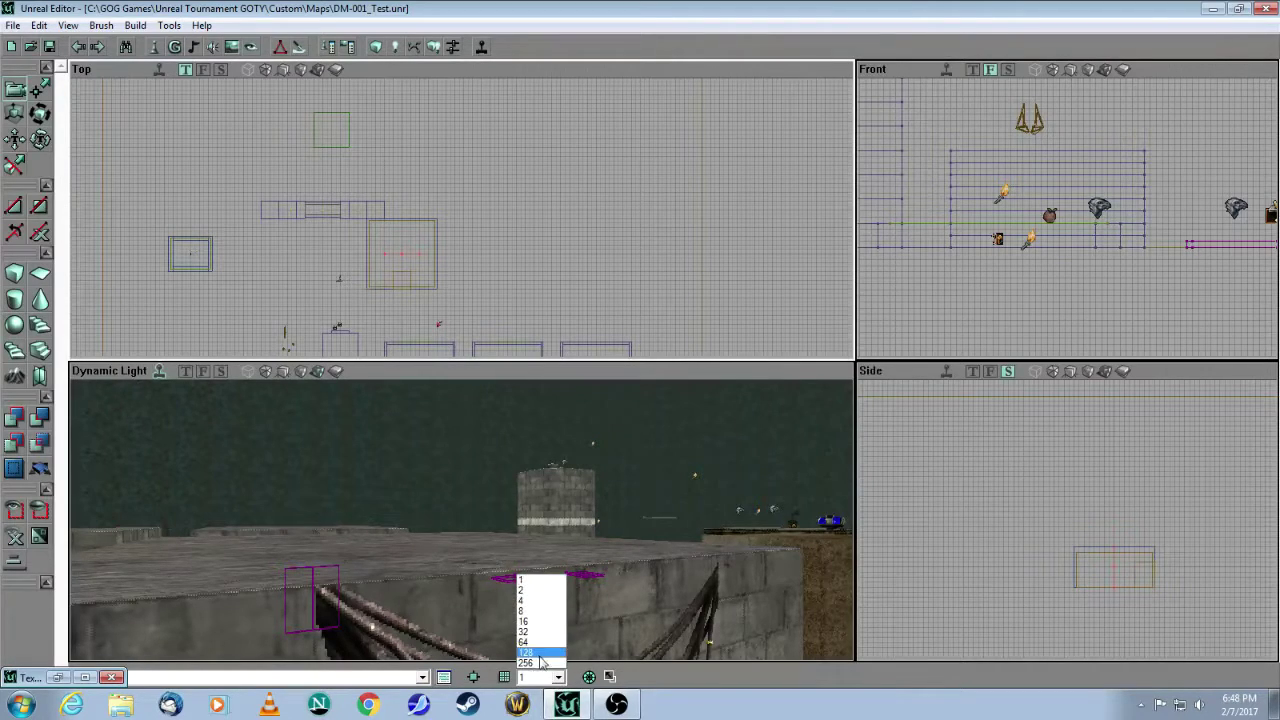
left_click(535, 628)
scroll(498, 304, "up", 5)
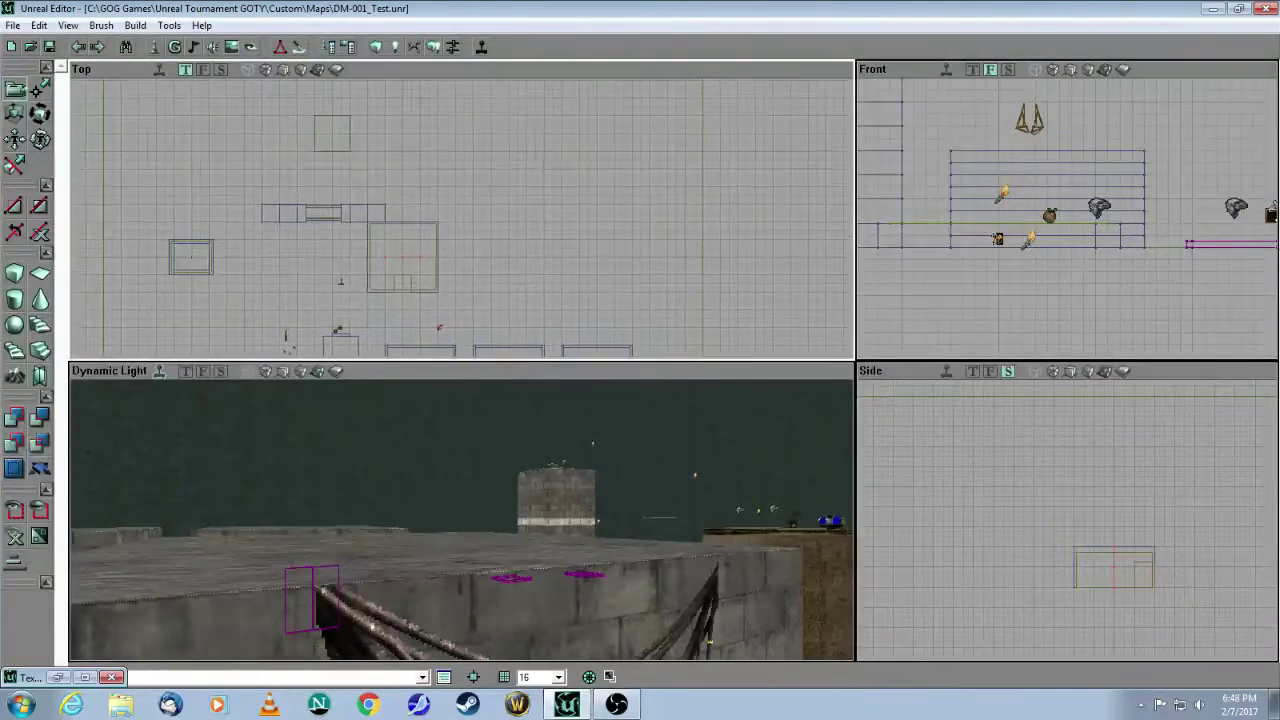
left_click_drag(494, 243, 494, 246)
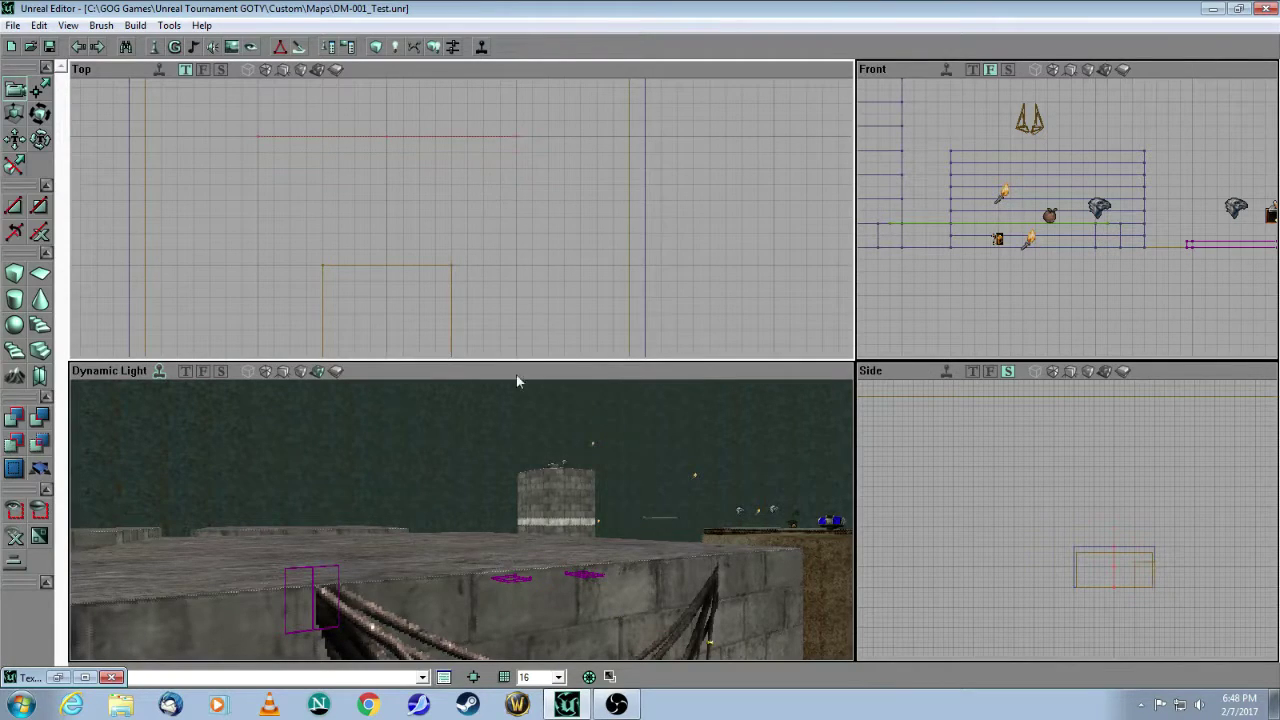
Step: Select the masked grate surface in the 3D viewport and inspect its surface flags, then close the properties
left_click_drag(518, 474, 488, 550)
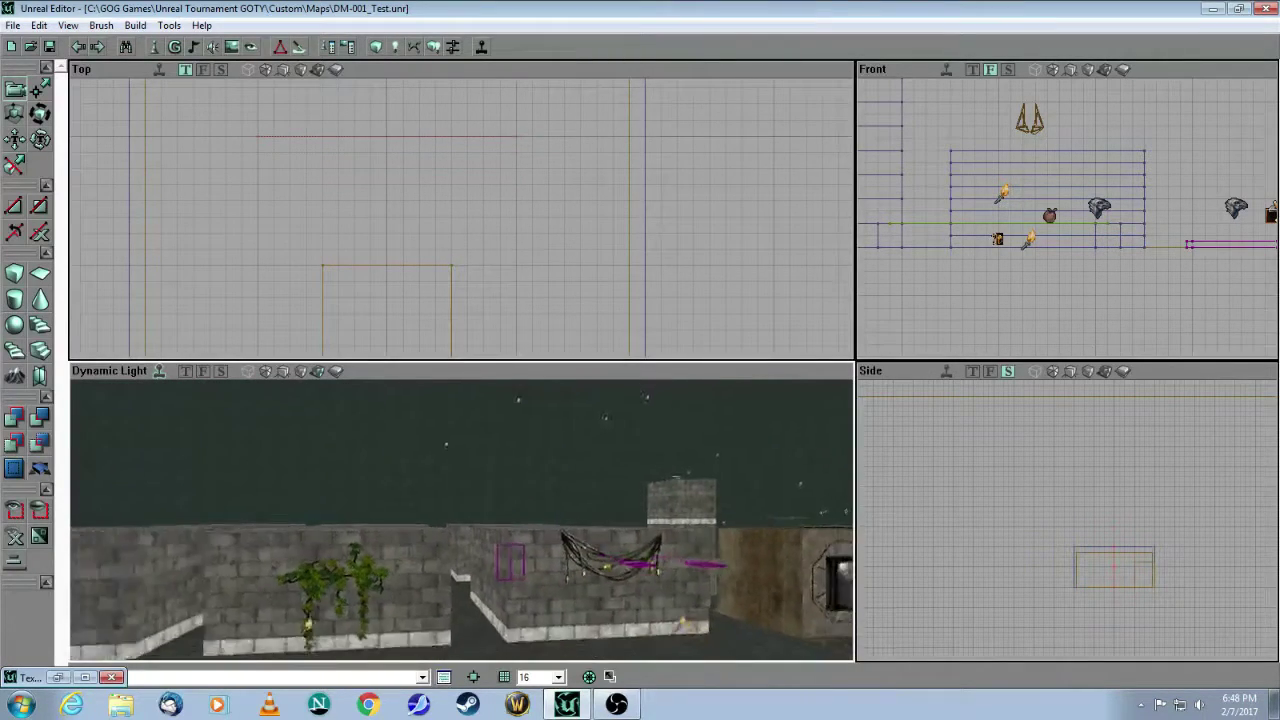
left_click_drag(517, 381, 517, 381)
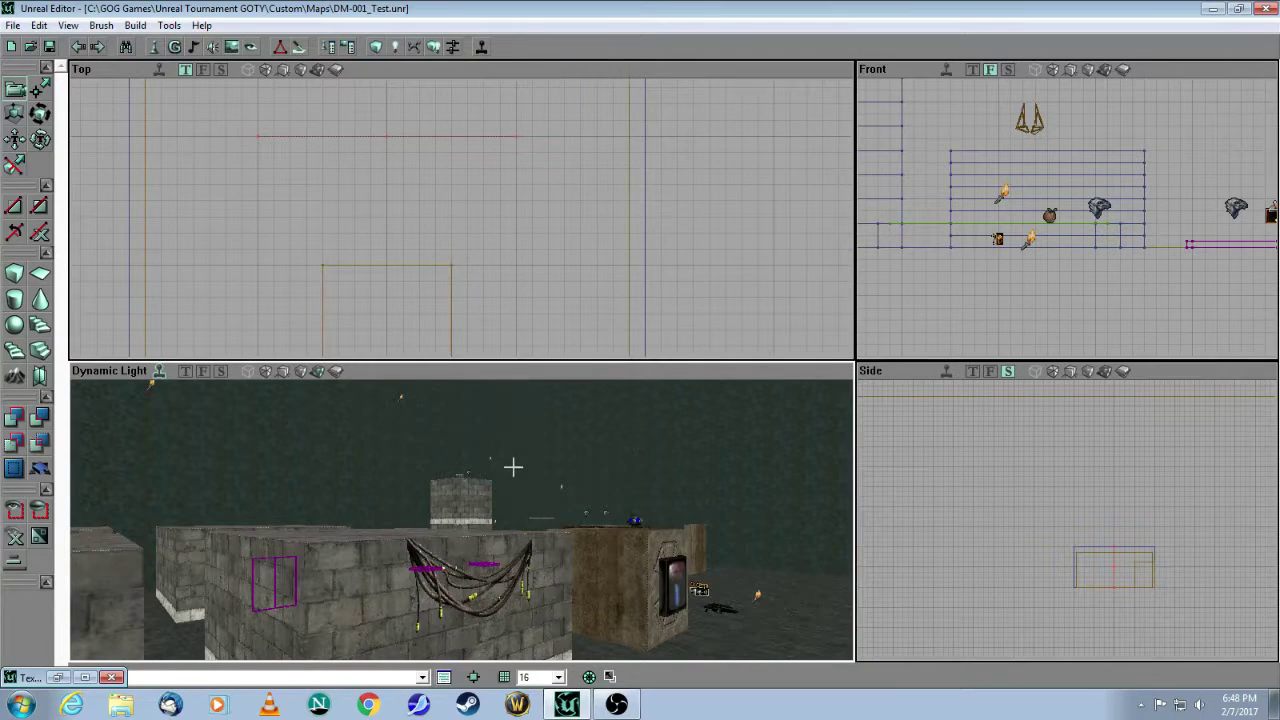
left_click_drag(500, 465, 487, 487)
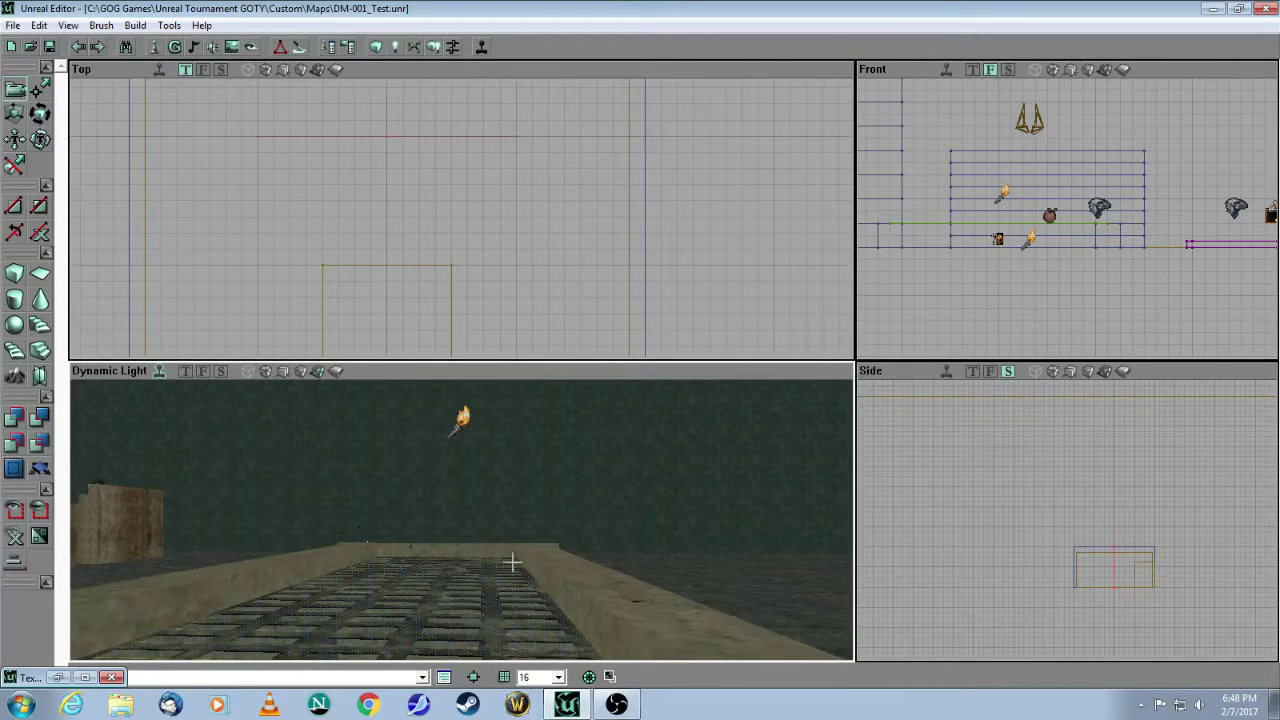
left_click_drag(512, 562, 507, 597)
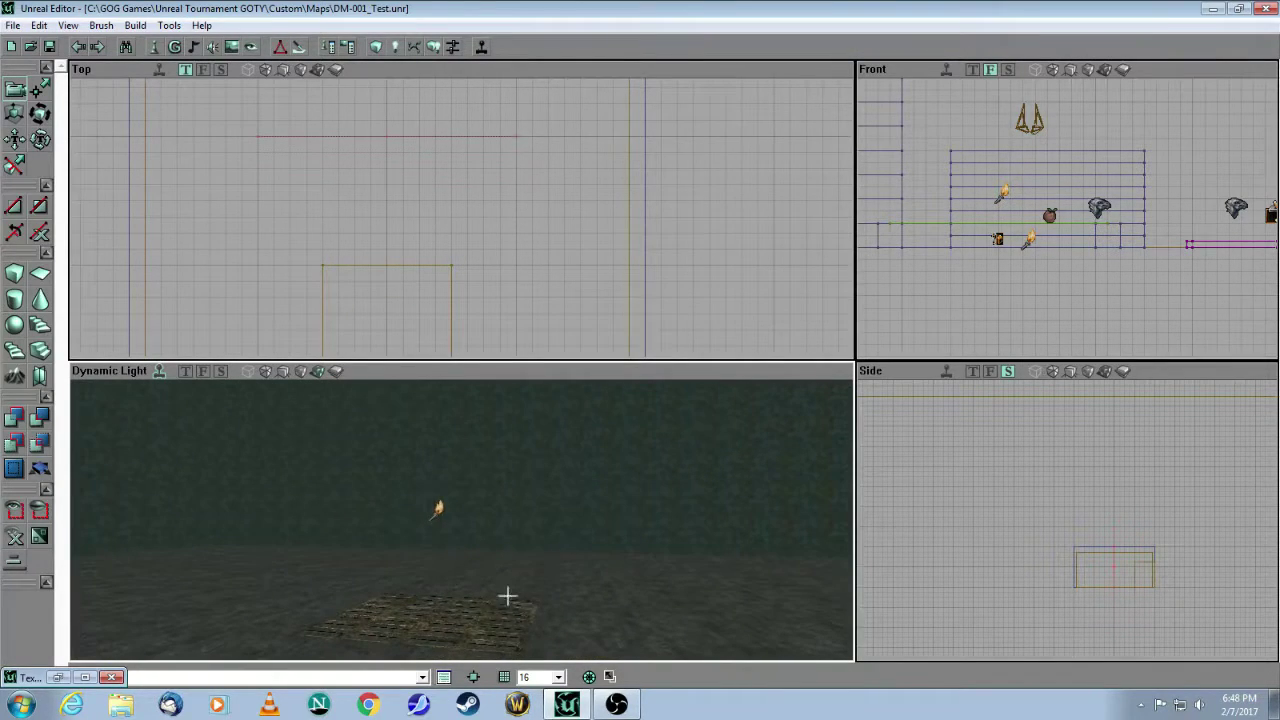
left_click(339, 47)
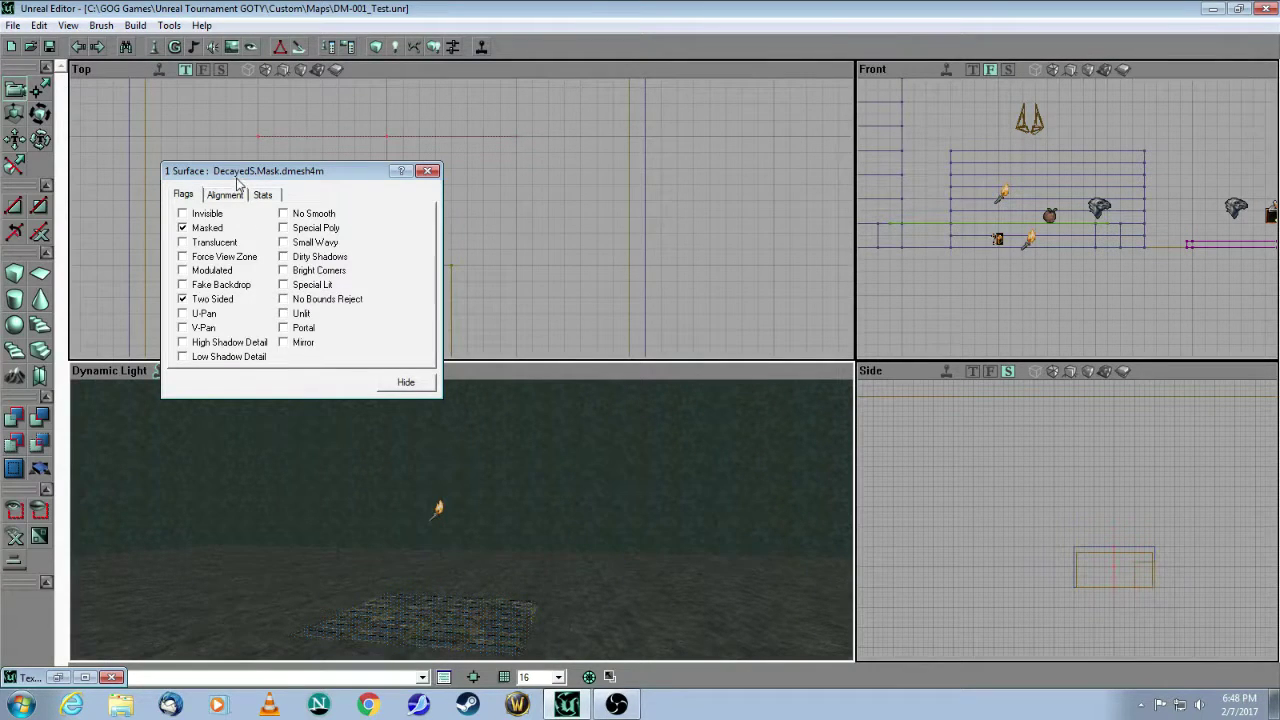
left_click(427, 171)
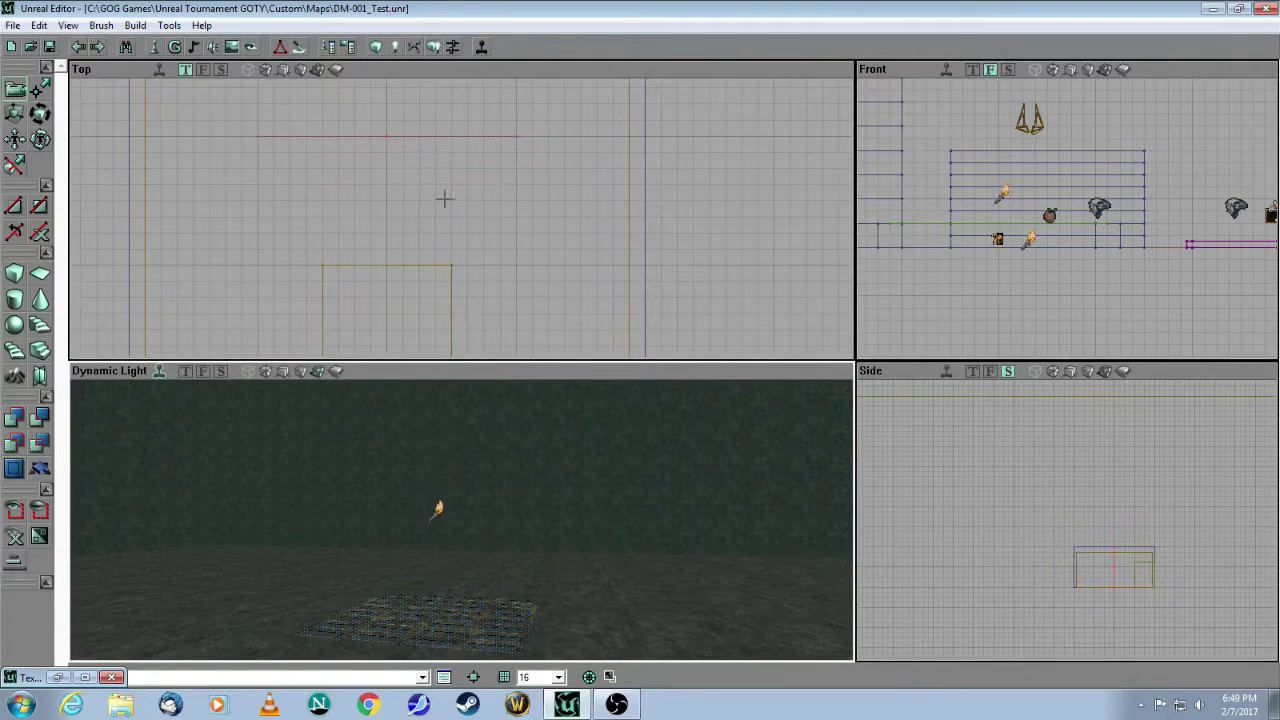
Step: Examine the grate from above and below, turning off realtime preview to check for the invisible collision hull beneath it
left_click_drag(453, 533, 570, 445)
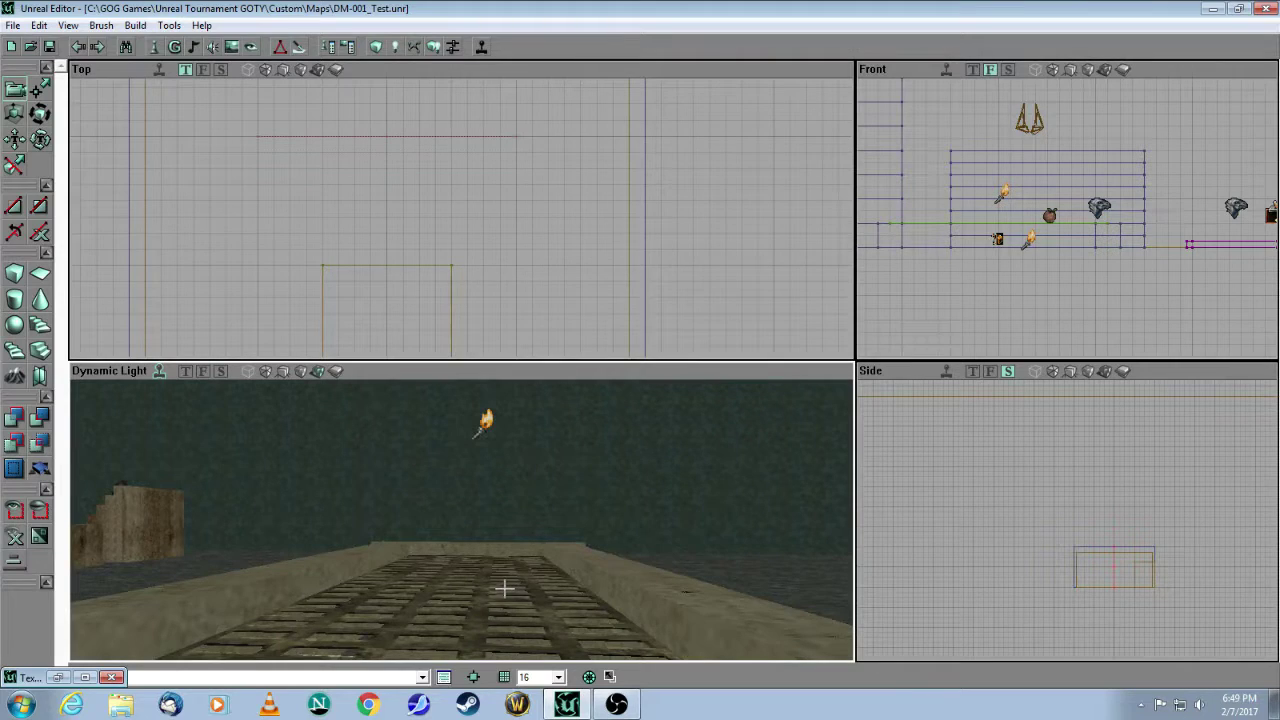
left_click_drag(504, 588, 460, 630)
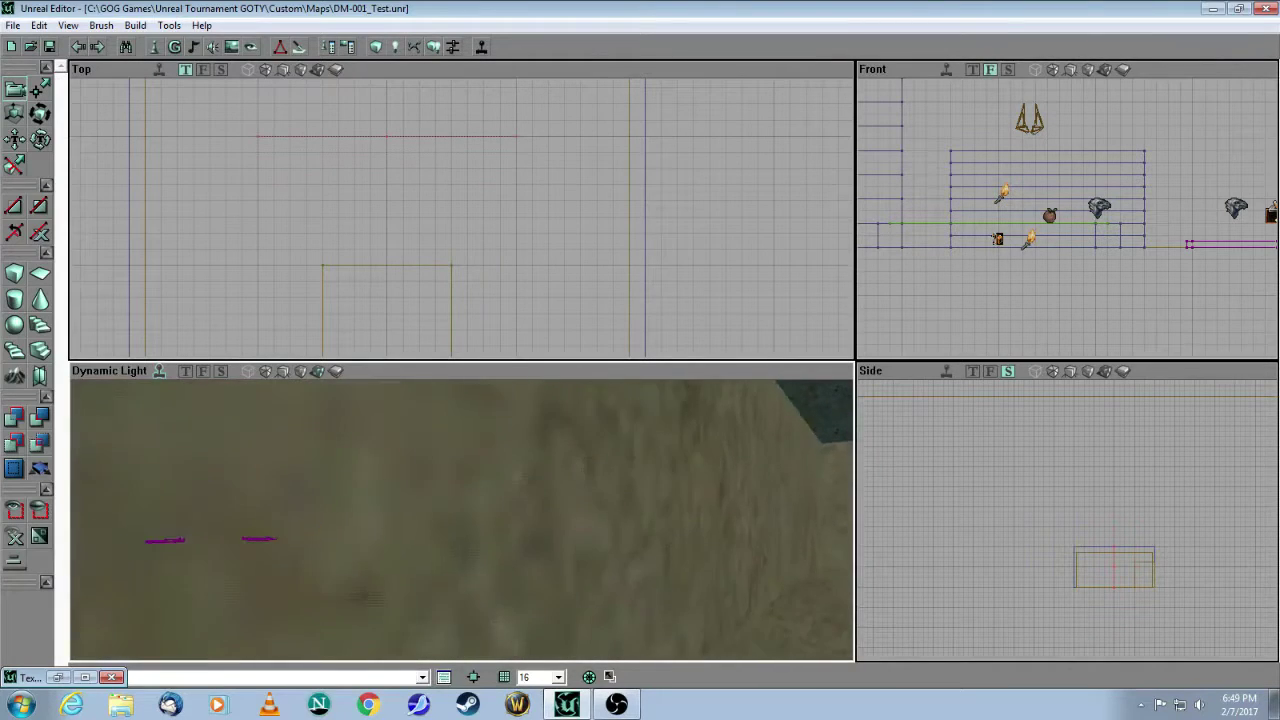
left_click_drag(322, 560, 345, 540)
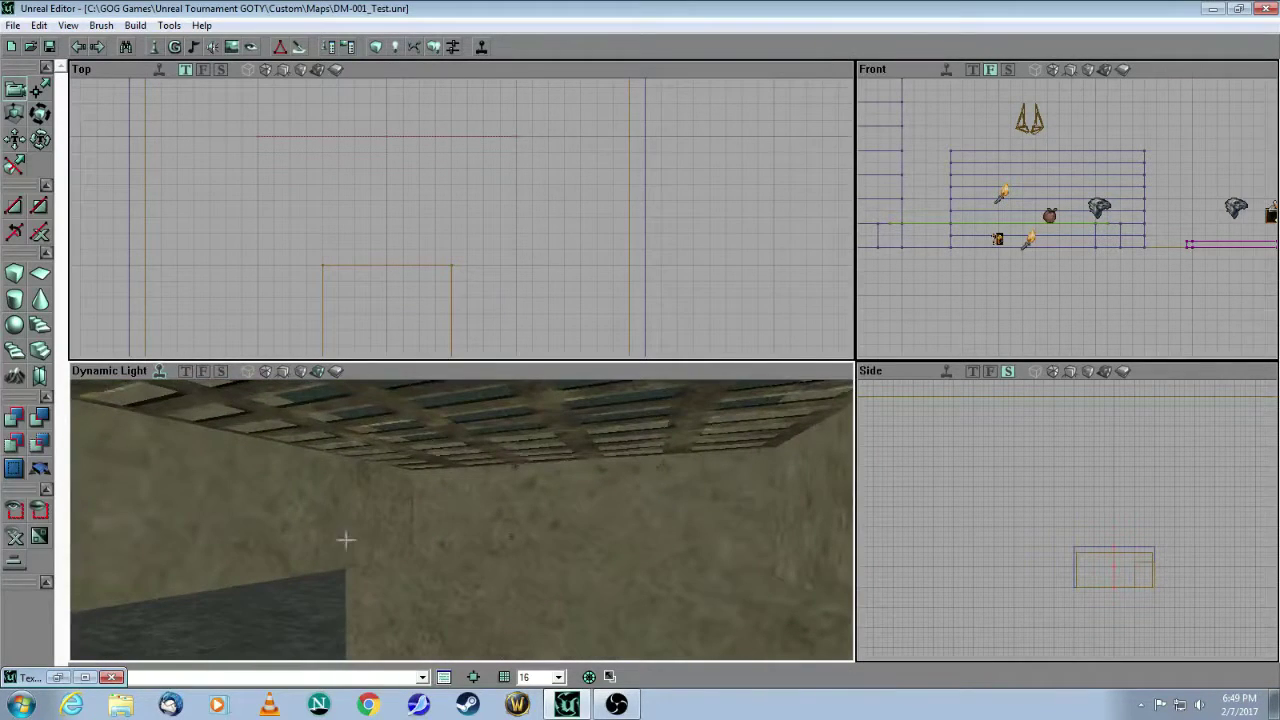
left_click(160, 370)
left_click_drag(280, 452, 246, 412)
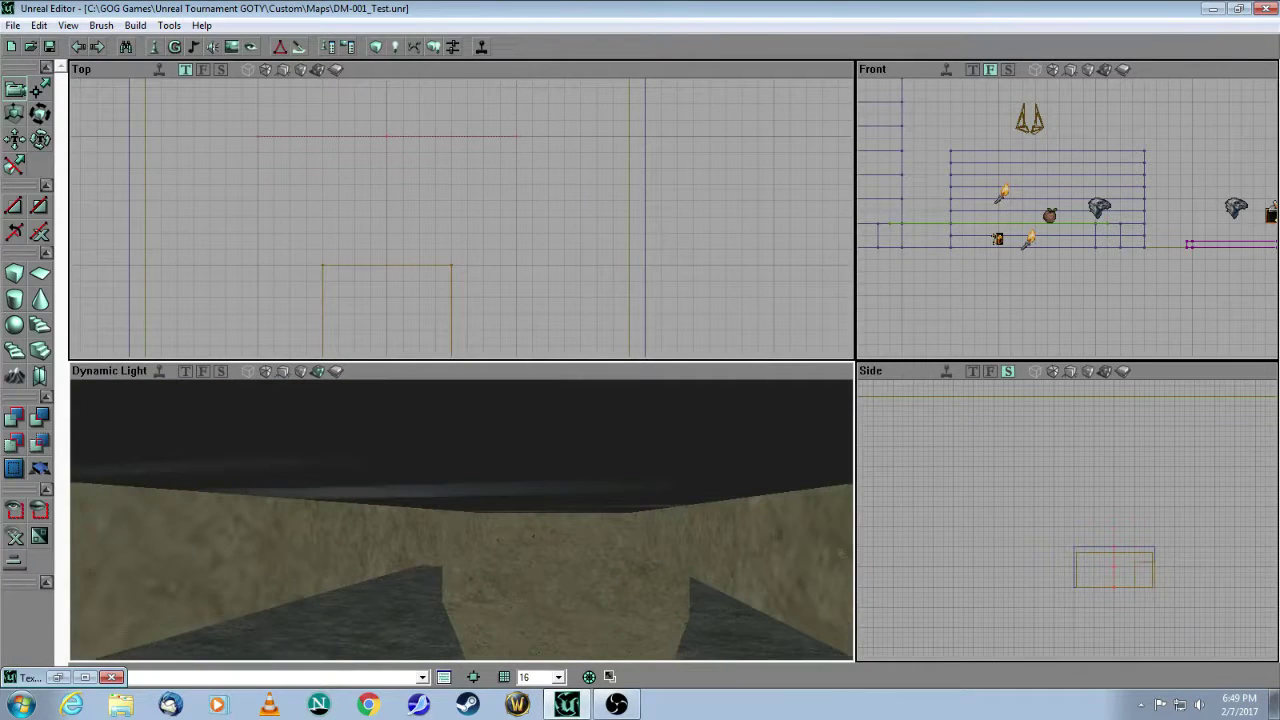
Step: Review the Add Special options for the Invisible Collision Hull prefab with Semi-Solid solidity, closing without adding a brush
left_click(13, 475)
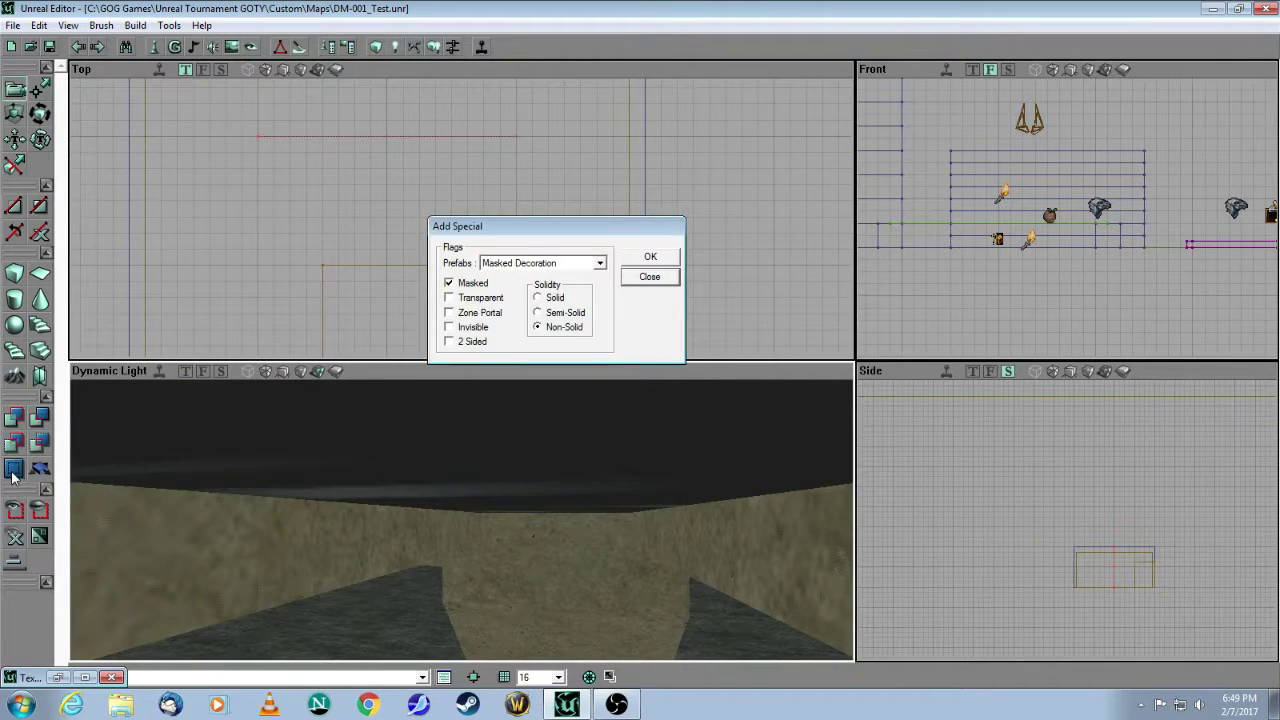
left_click(600, 263)
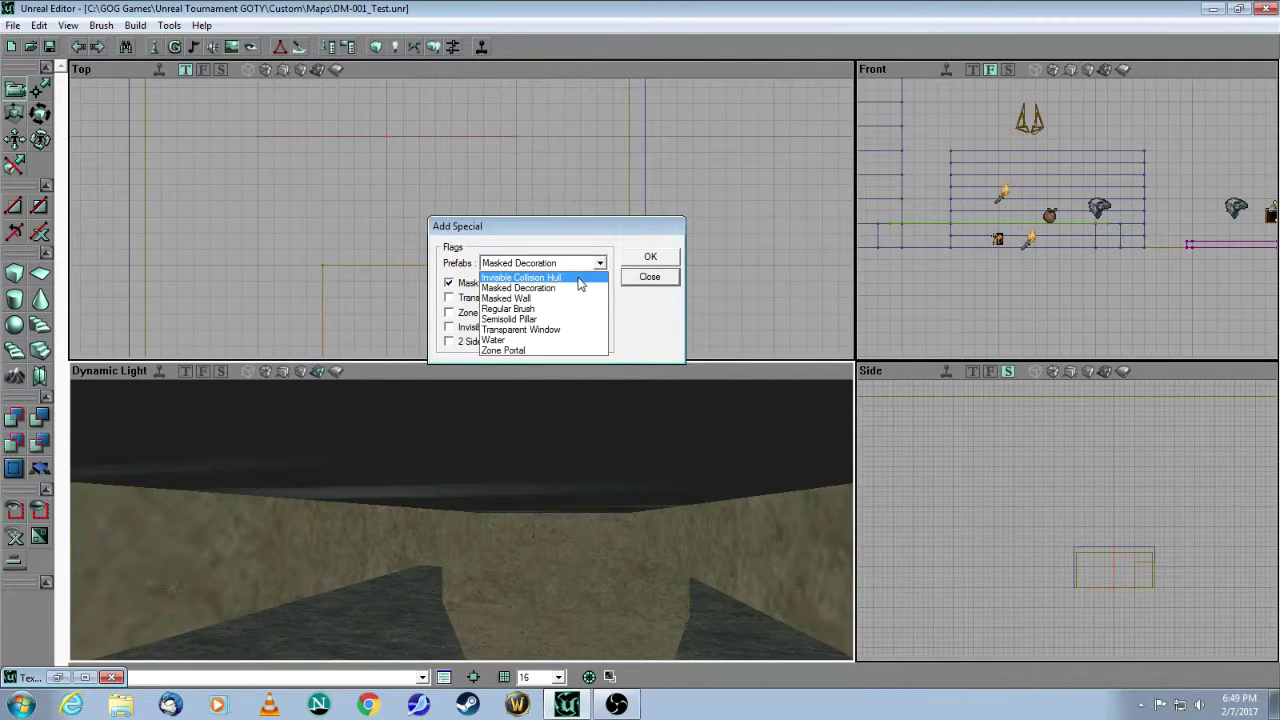
left_click(578, 279)
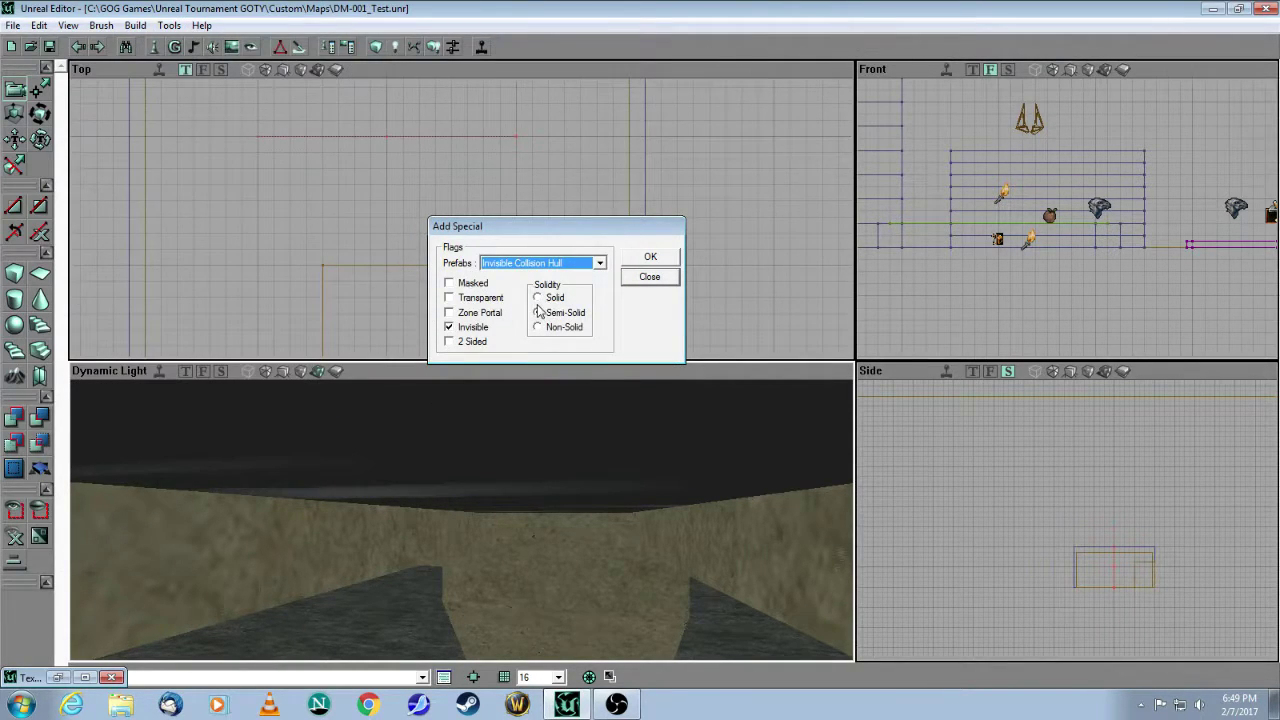
left_click(537, 312)
left_click(646, 277)
Step: Set the grid size to 1 and select the invisible collision hull brush under the grate in the top view
mouse_move(607, 450)
left_mouse_down()
mouse_move(600, 410)
mouse_move(607, 450)
left_mouse_up()
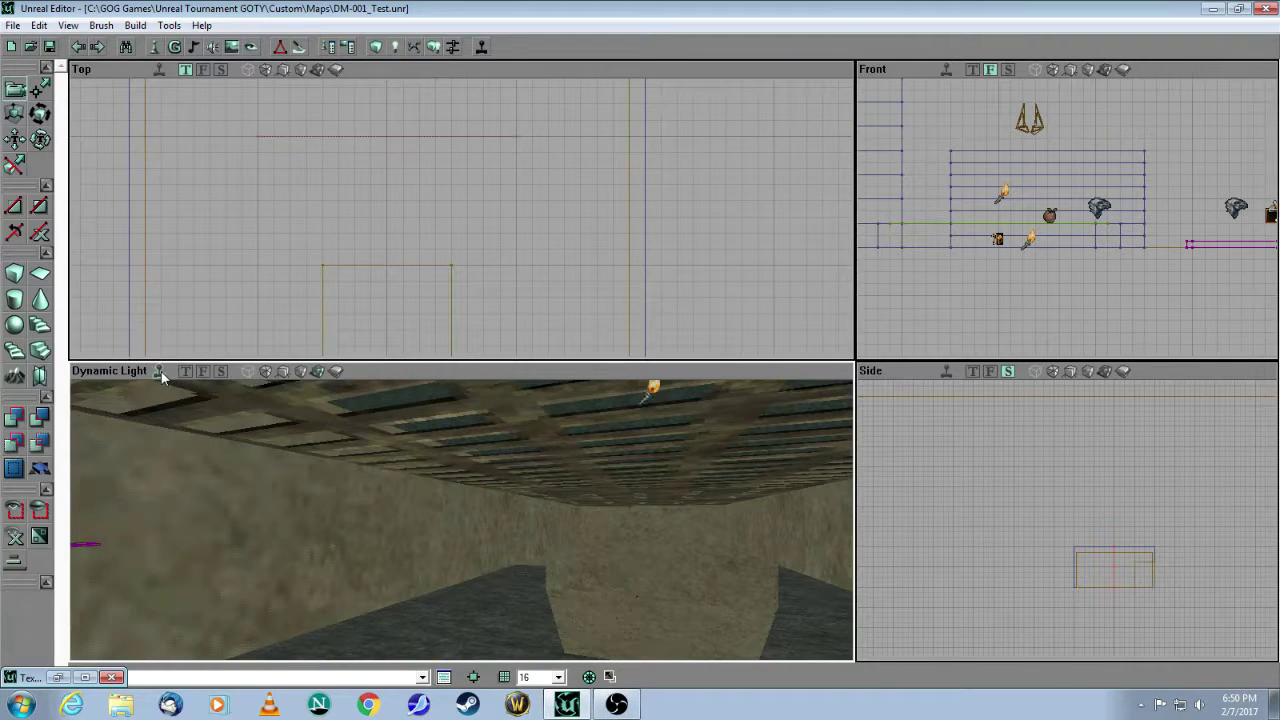
left_click_drag(380, 440, 418, 475)
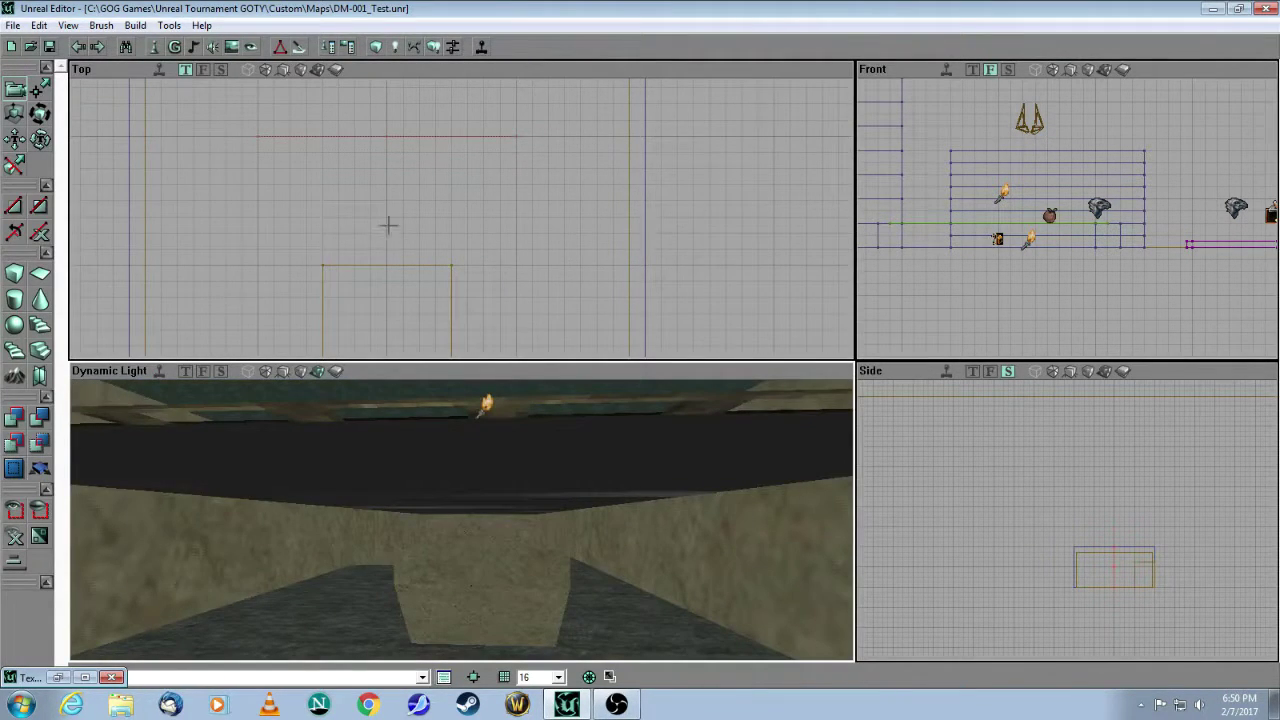
scroll(388, 225, "down", 5)
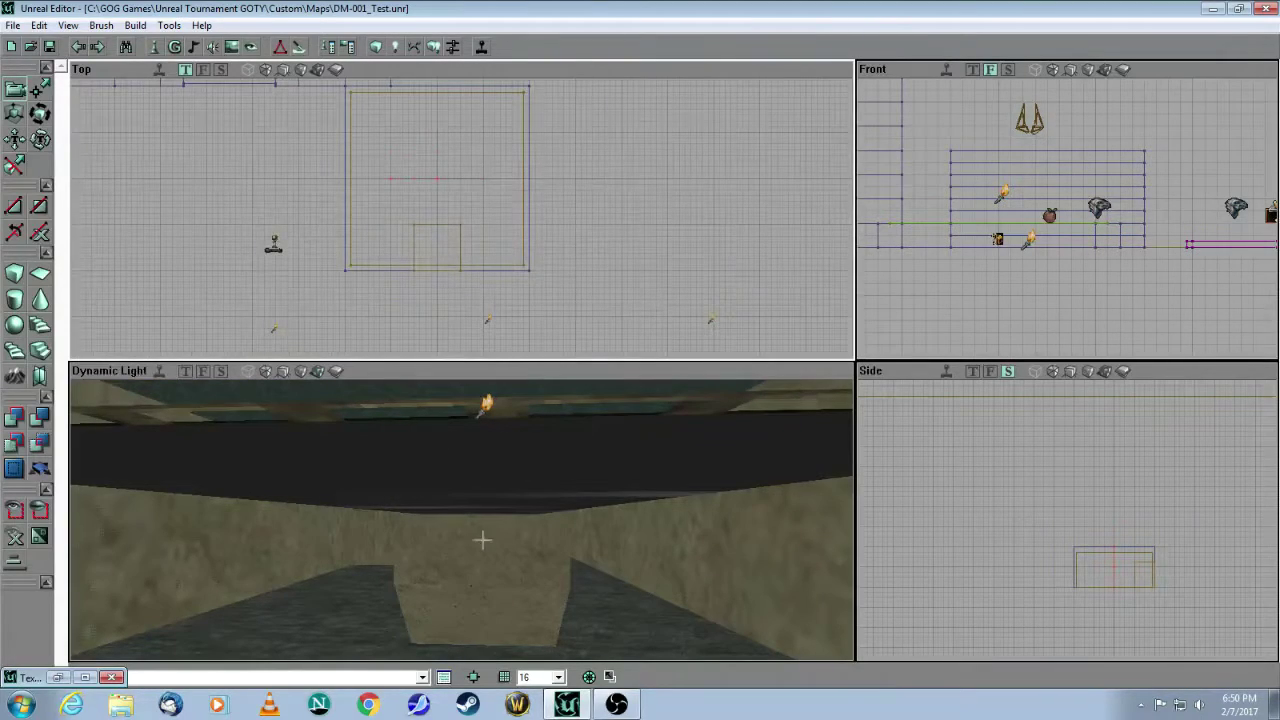
left_click(557, 679)
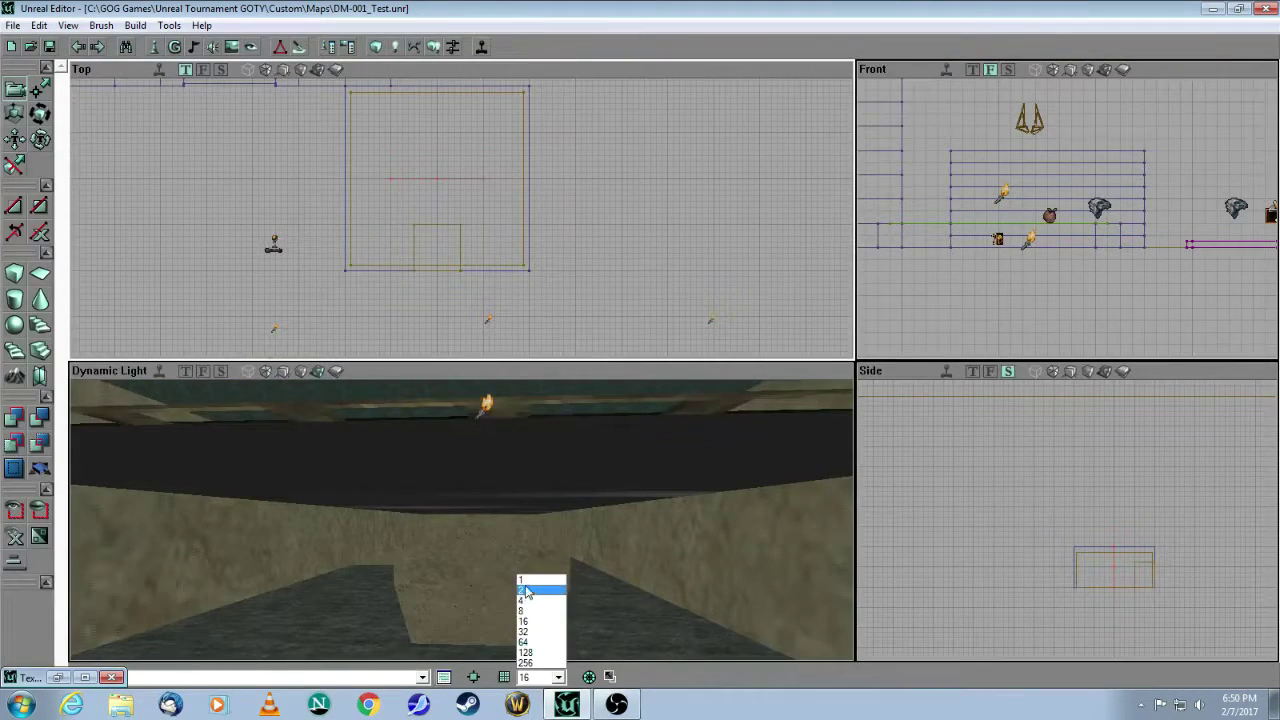
left_click(527, 583)
scroll(437, 280, "down", 4)
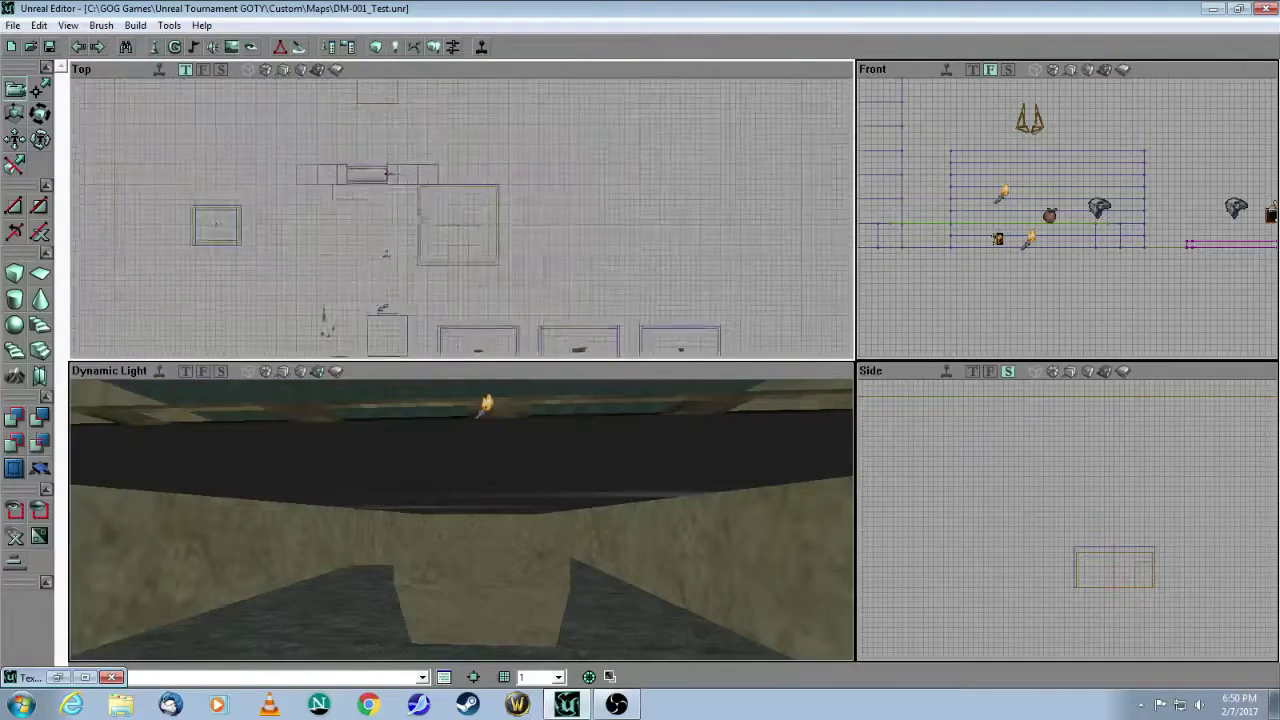
scroll(496, 214, "up", 8)
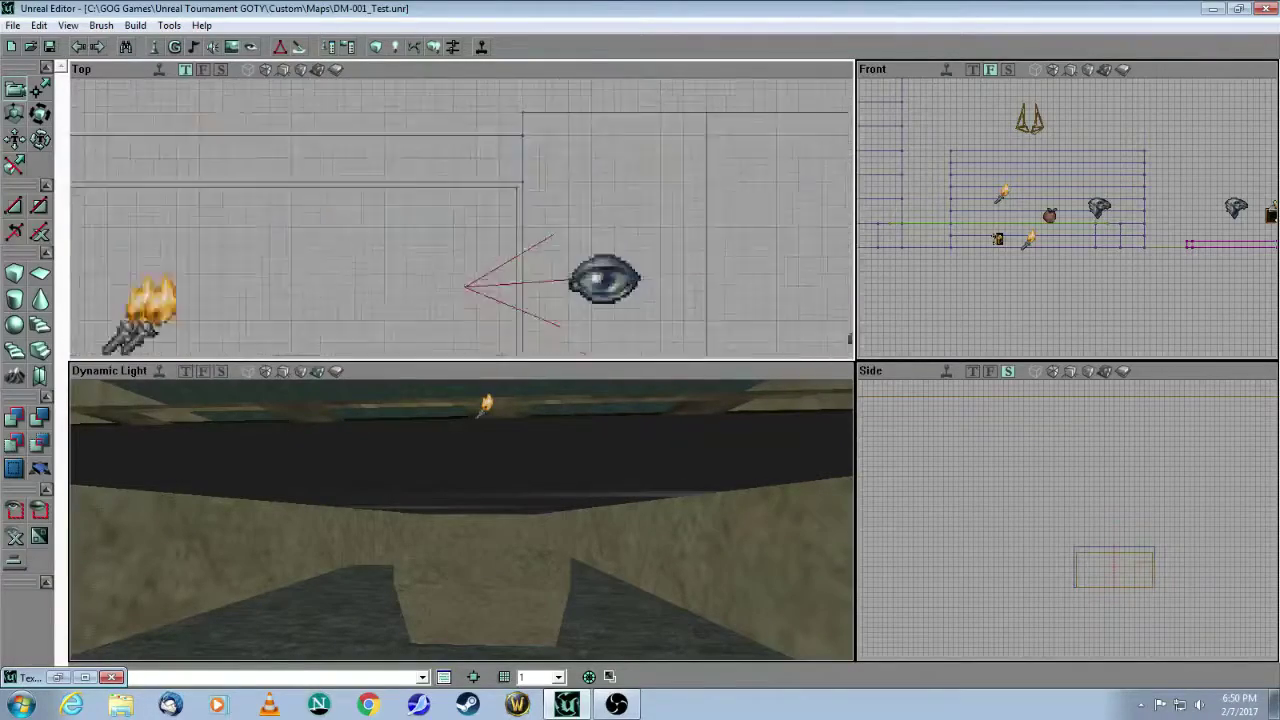
scroll(493, 201, "up", 5)
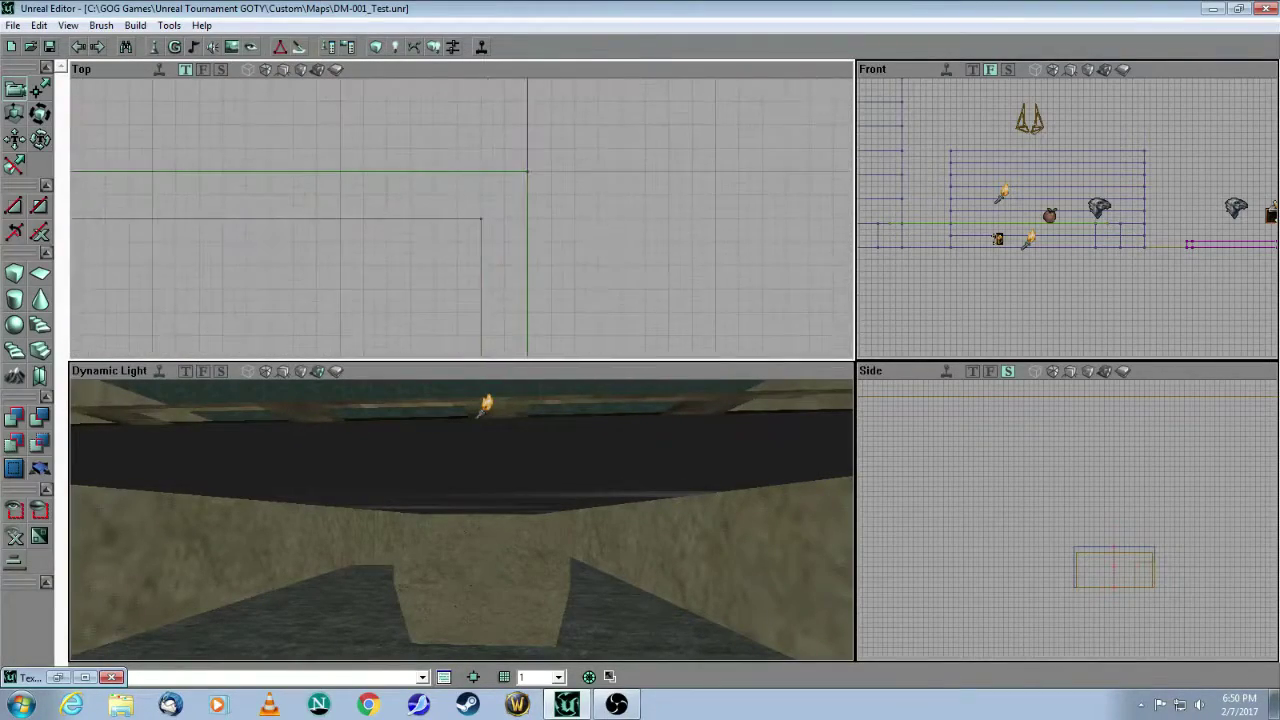
left_click(444, 219)
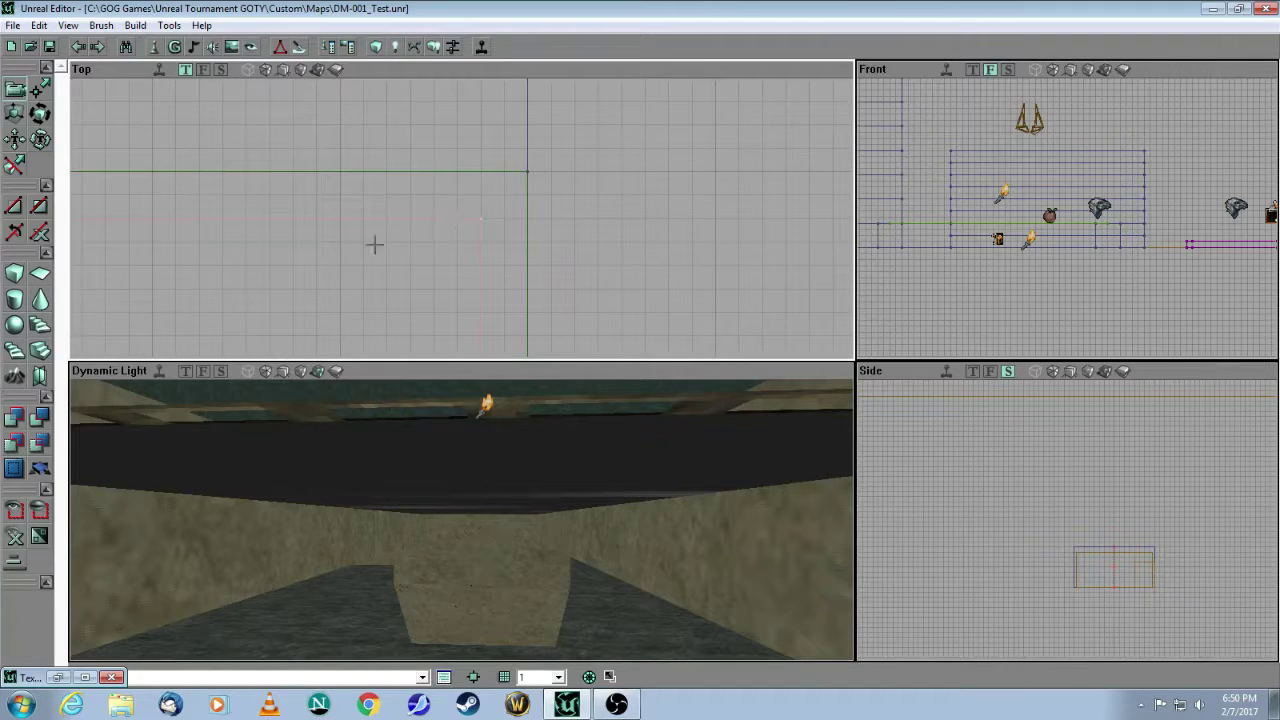
Step: Enable realtime preview and examine the selected hull's outline beneath the grate and its gap from the surrounding walls
left_click(160, 373)
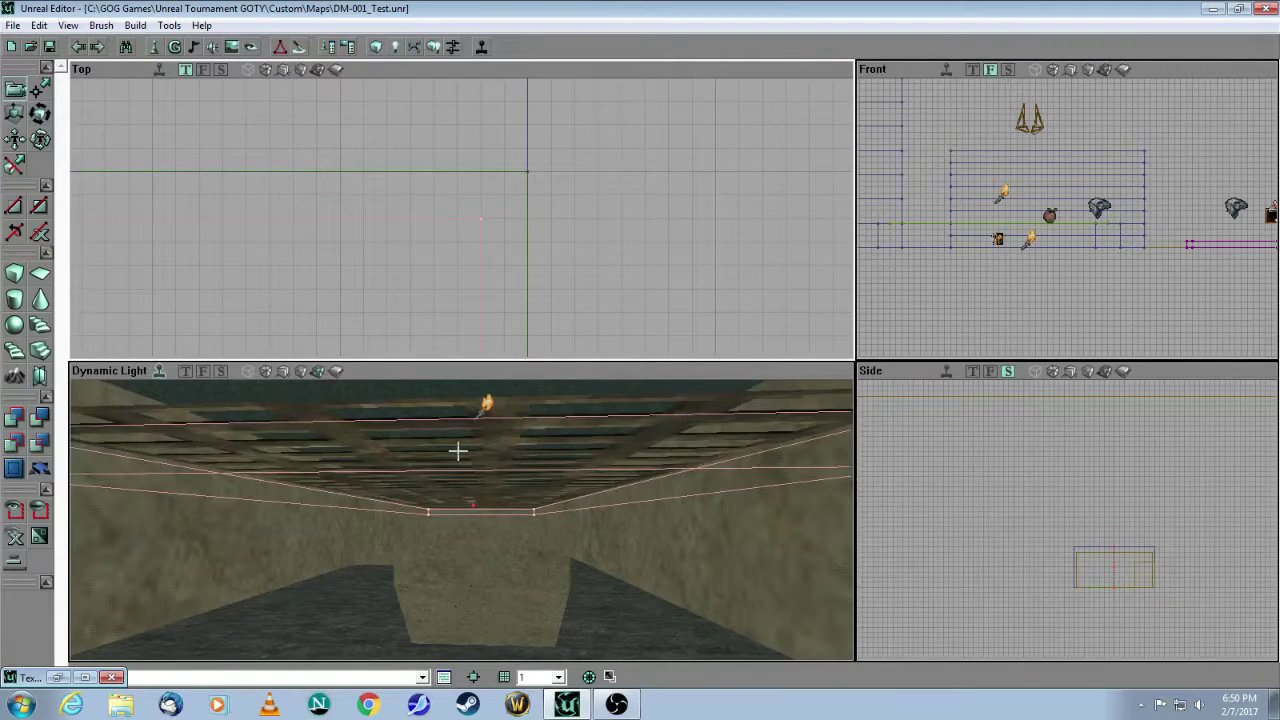
left_click_drag(543, 505, 543, 580)
left_click_drag(643, 277, 730, 279)
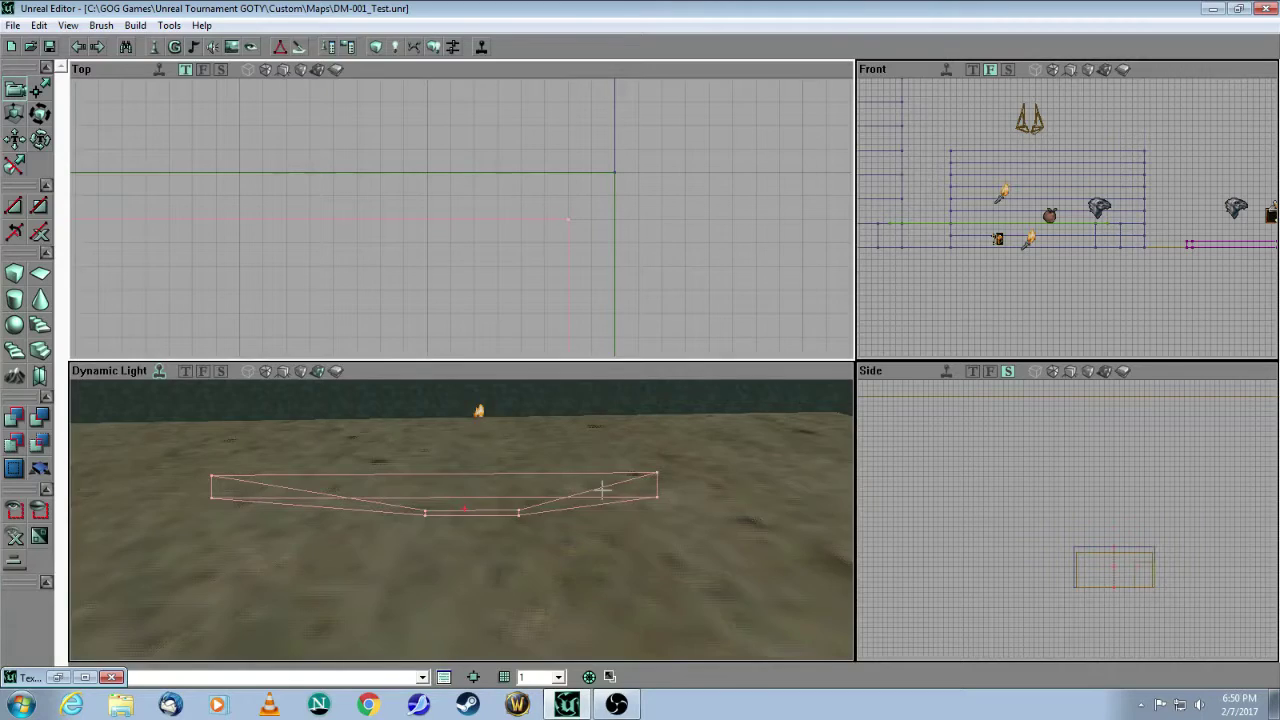
left_click_drag(603, 490, 604, 420)
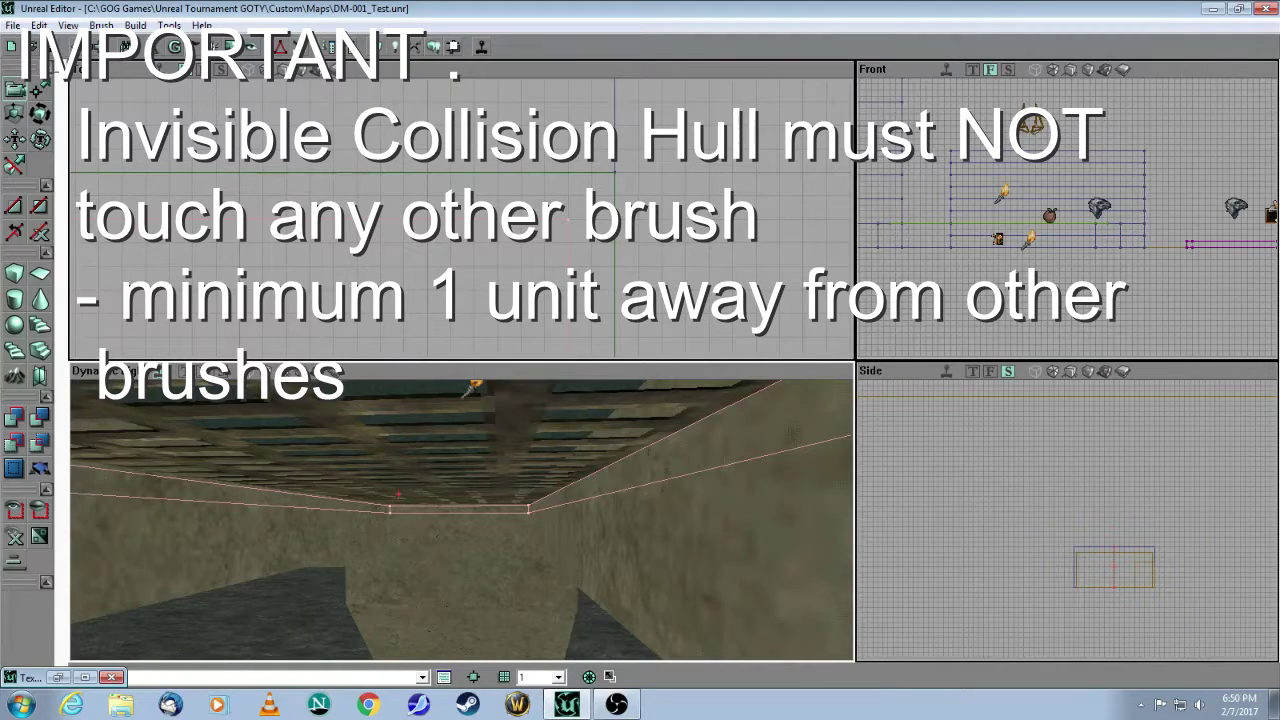
left_click_drag(604, 420, 612, 390)
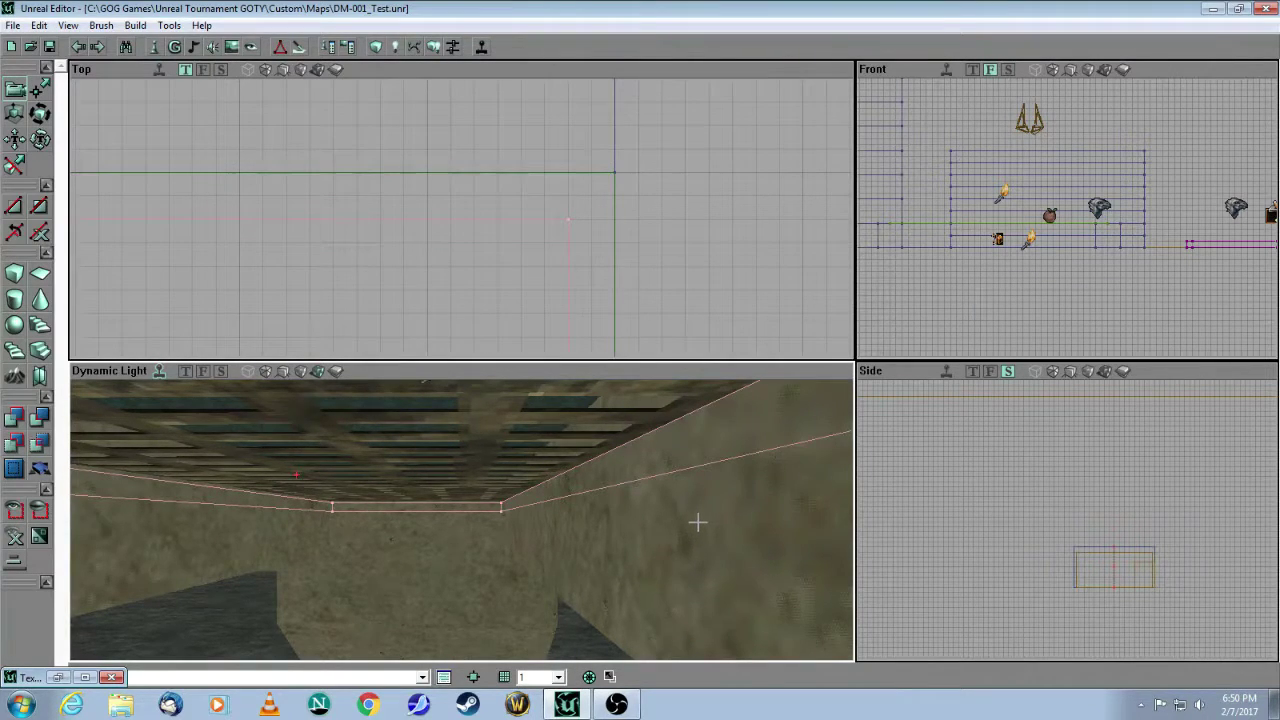
left_click_drag(698, 522, 614, 394)
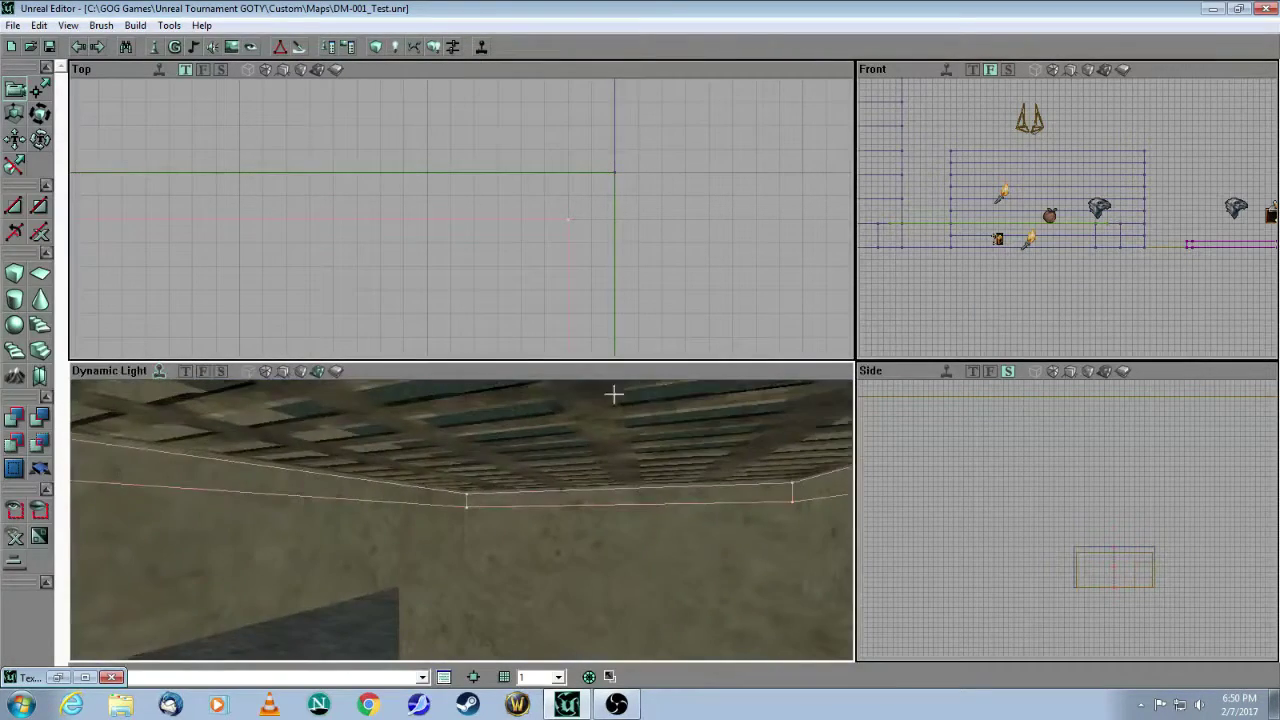
left_click_drag(640, 286, 669, 265)
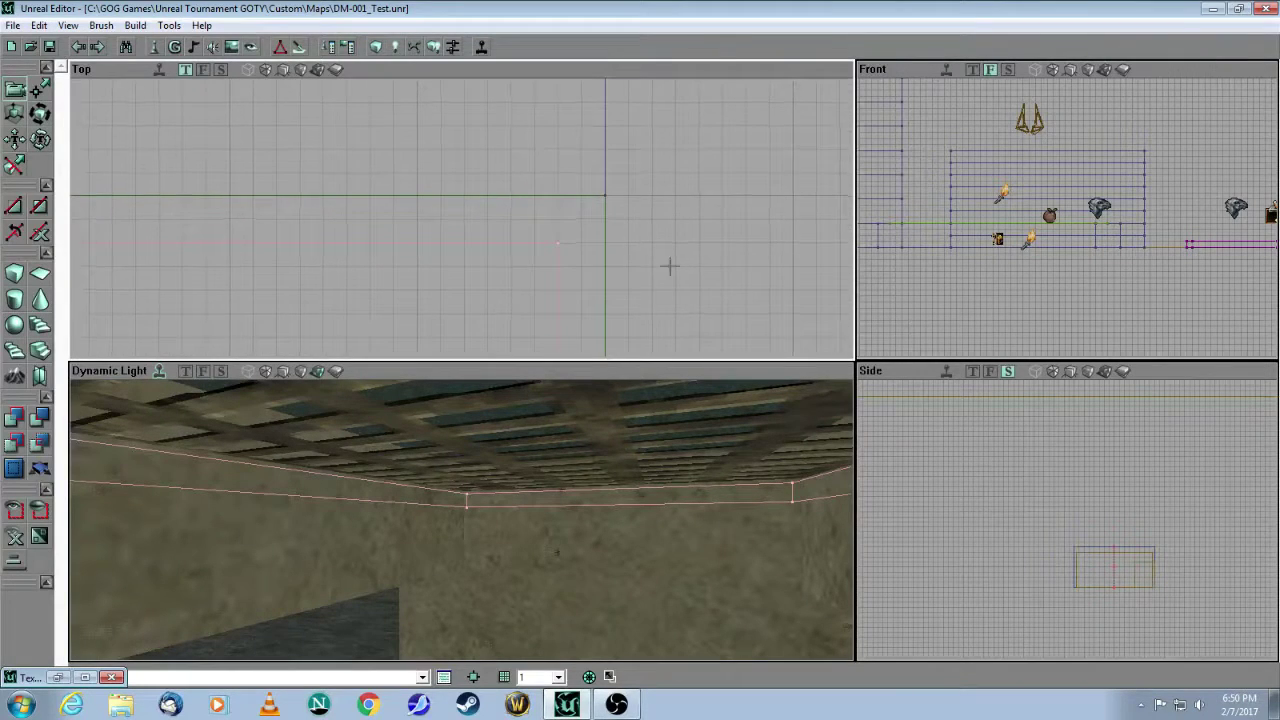
Step: Deselect the invisible collision hull and examine its inset outline under the grate in the top view
left_click(559, 196)
left_click(691, 244)
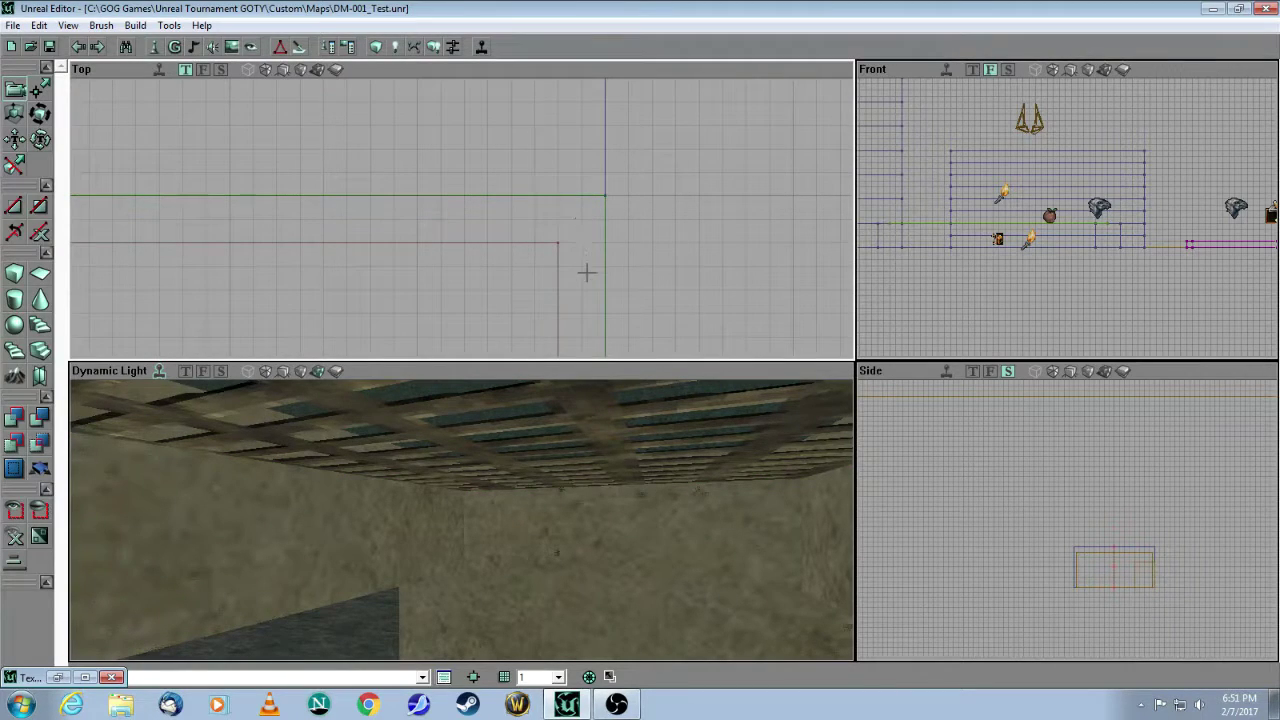
mouse_move(612, 437)
left_mouse_down()
mouse_move(440, 440)
mouse_move(370, 455)
mouse_move(365, 485)
mouse_move(615, 425)
left_mouse_up()
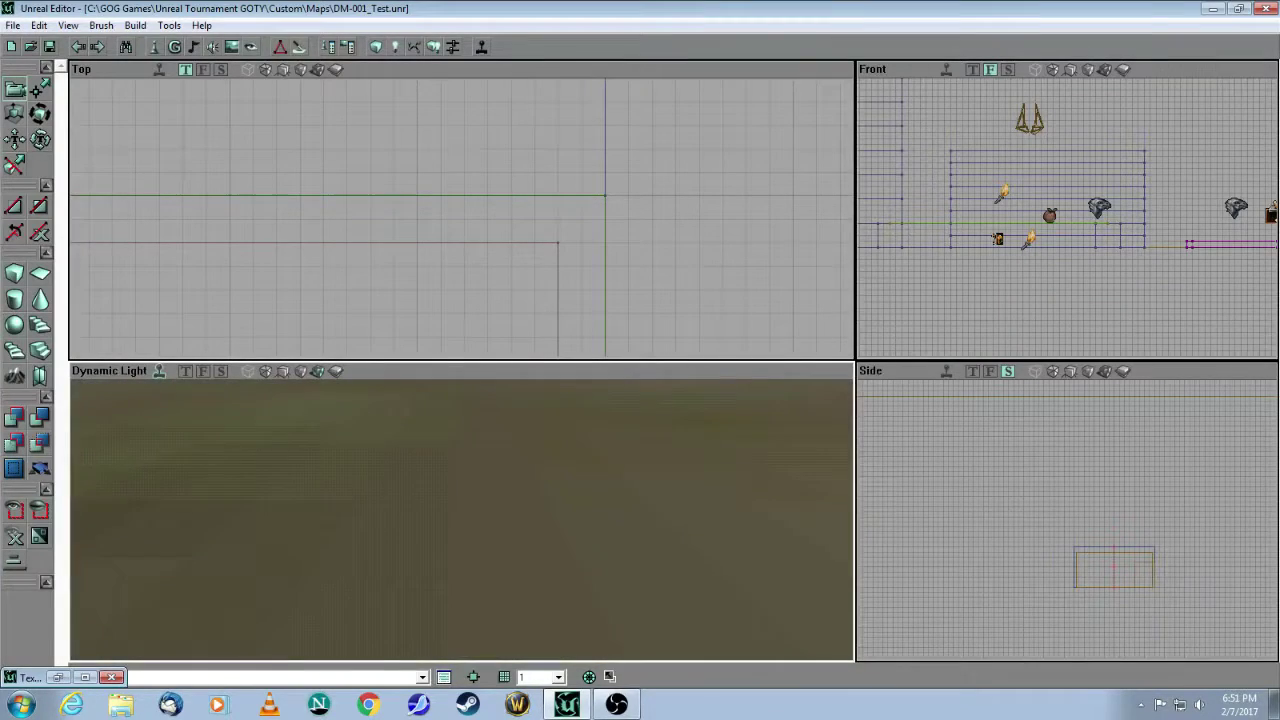
Step: Rebuild the whole map with Build All and launch it in Unreal Tournament for a play test
mouse_move(461, 520)
left_mouse_down()
mouse_move(455, 575)
mouse_move(470, 590)
mouse_move(470, 630)
mouse_move(445, 560)
mouse_move(465, 535)
mouse_move(468, 490)
mouse_move(475, 515)
left_mouse_up()
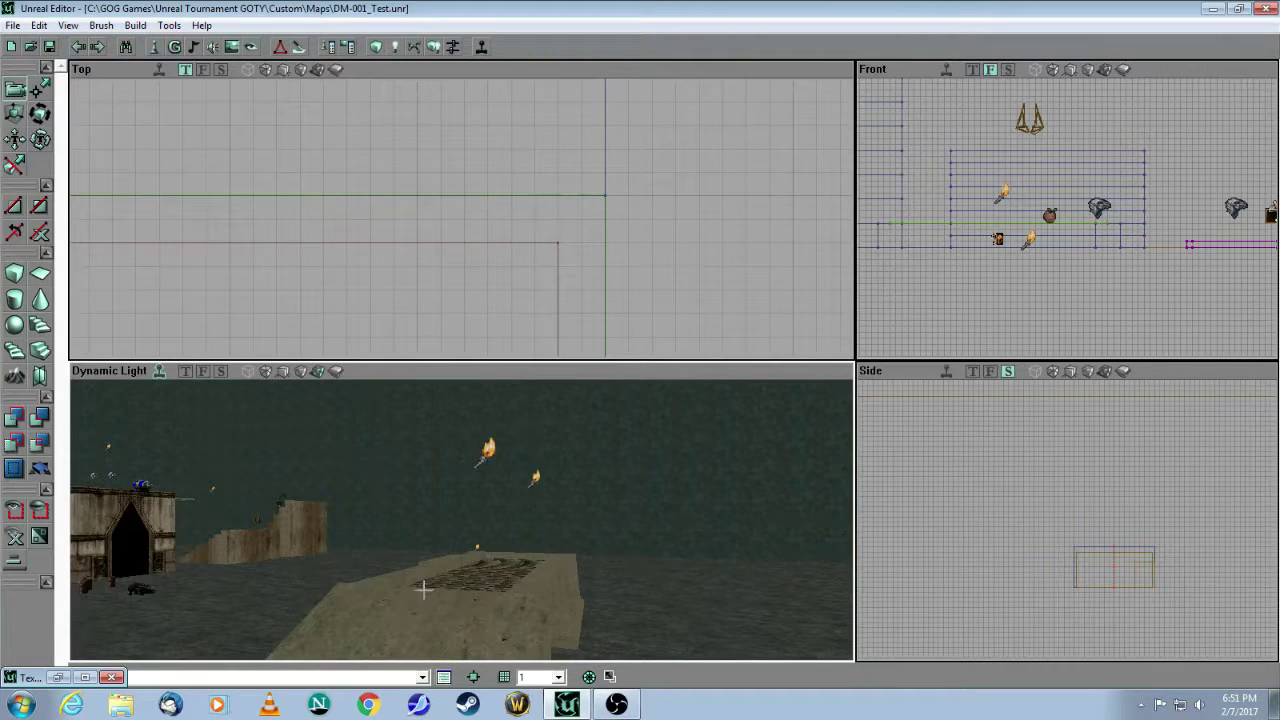
left_click_drag(487, 571, 500, 518)
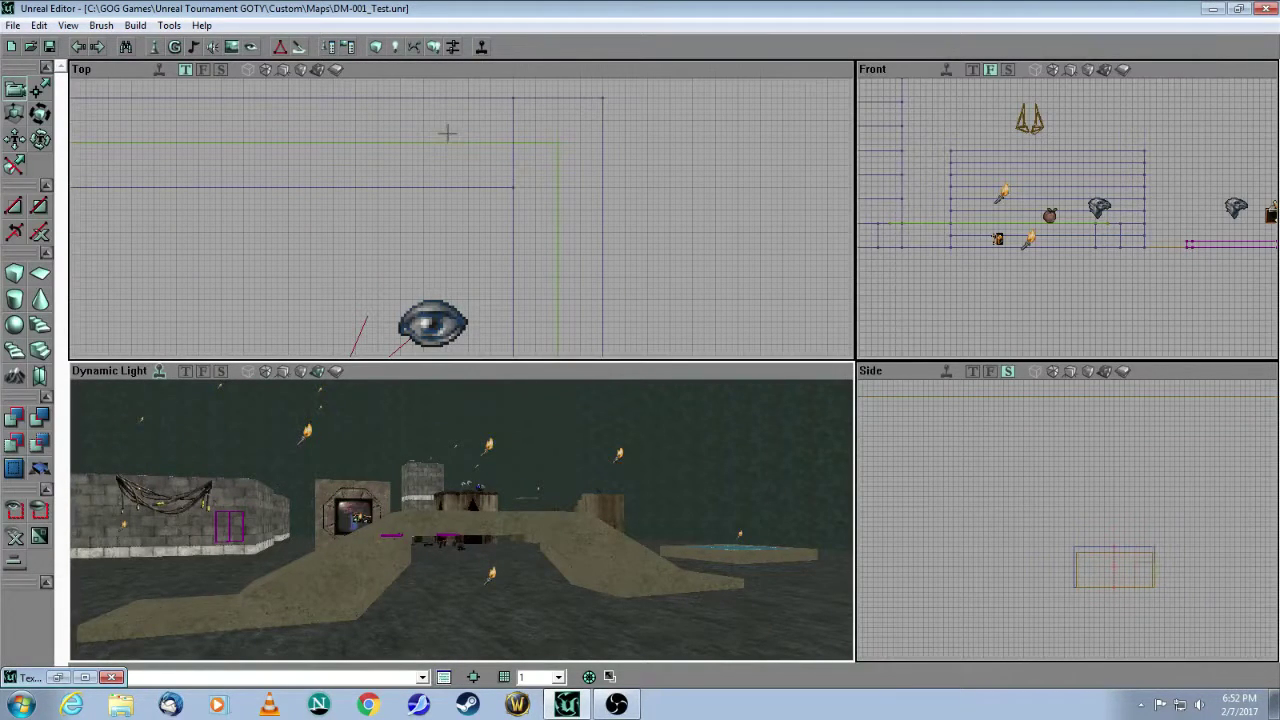
left_click(434, 48)
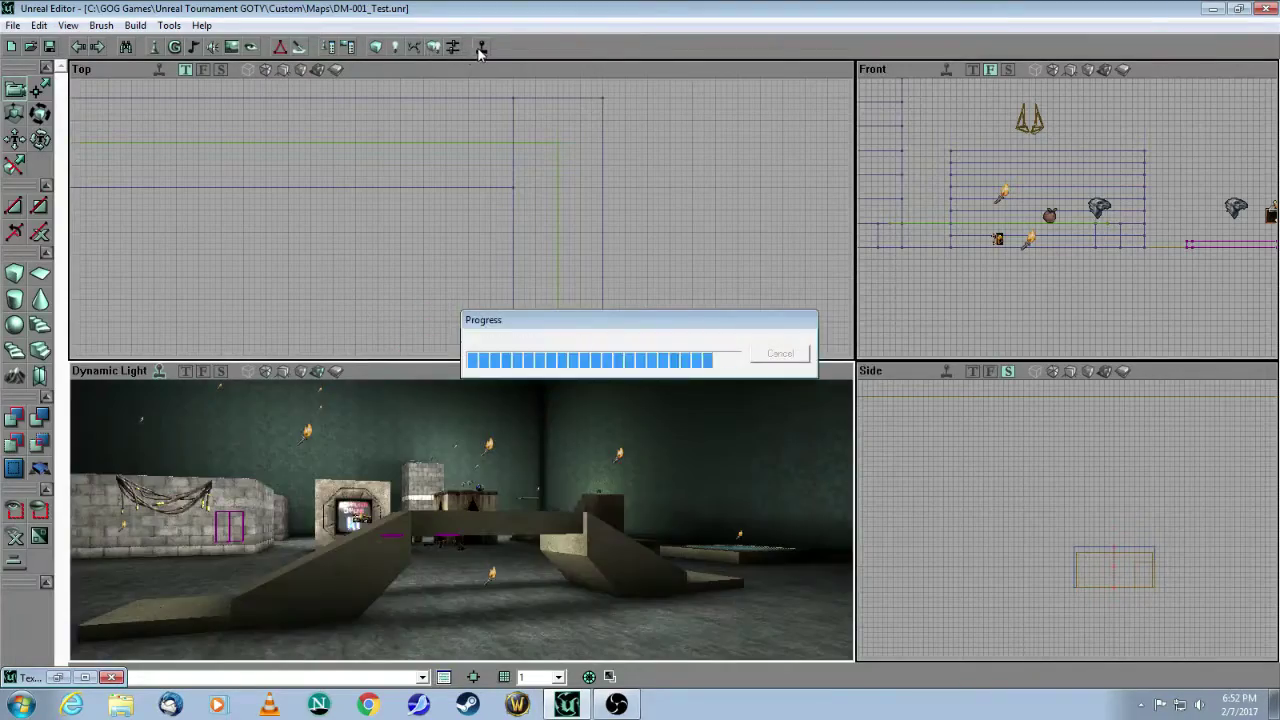
left_click(480, 47)
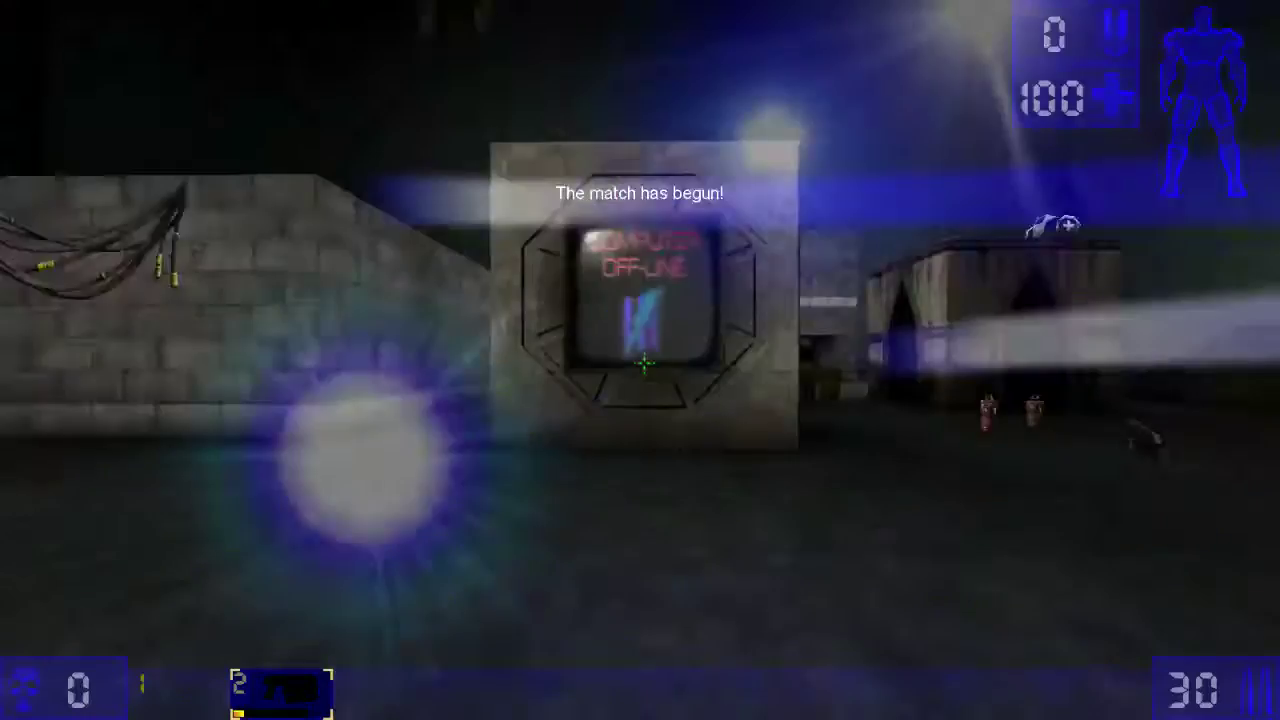
Step: Walk past the hanging-cable wall and pick up the Ripper and sniper rifle near the arched building
key("w")
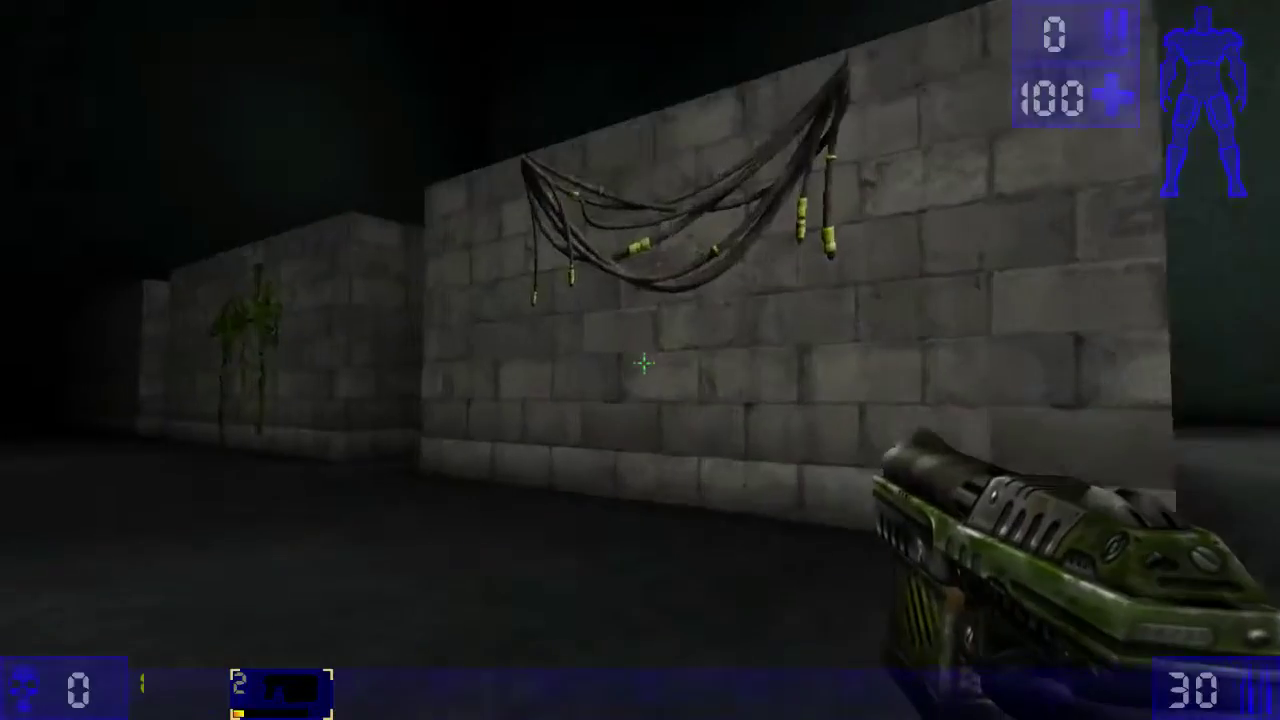
key("w")
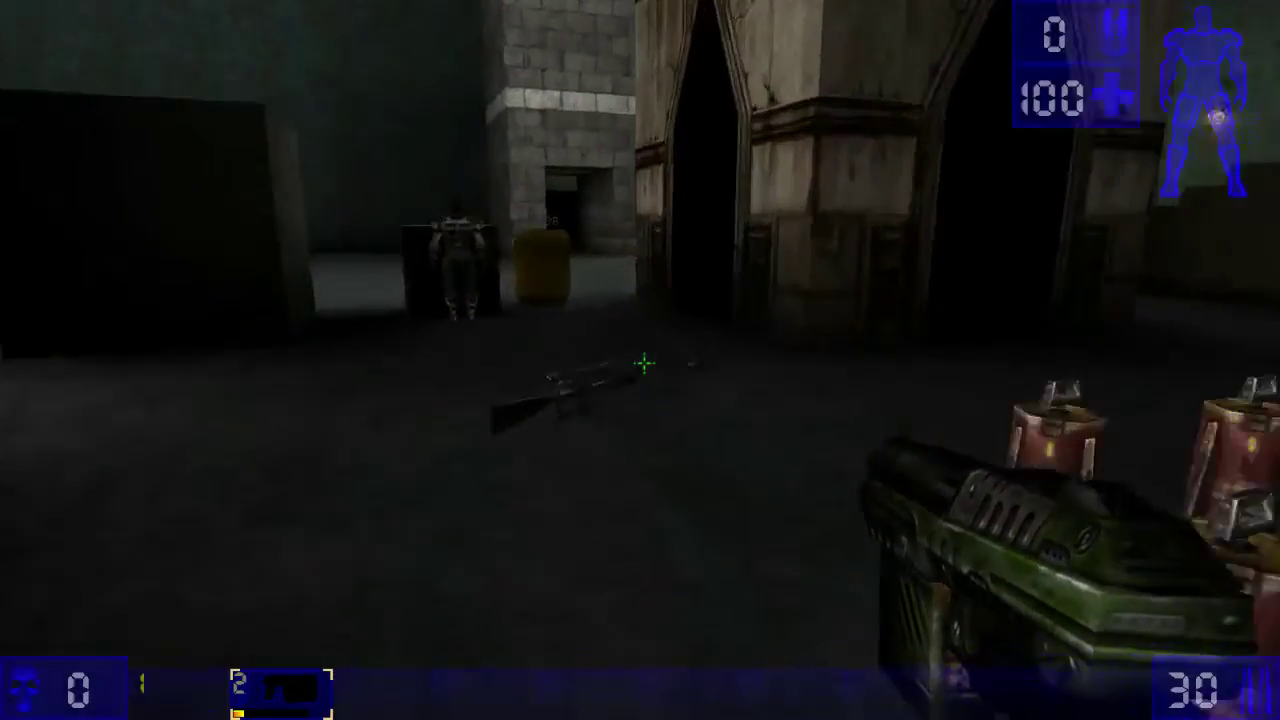
key("w")
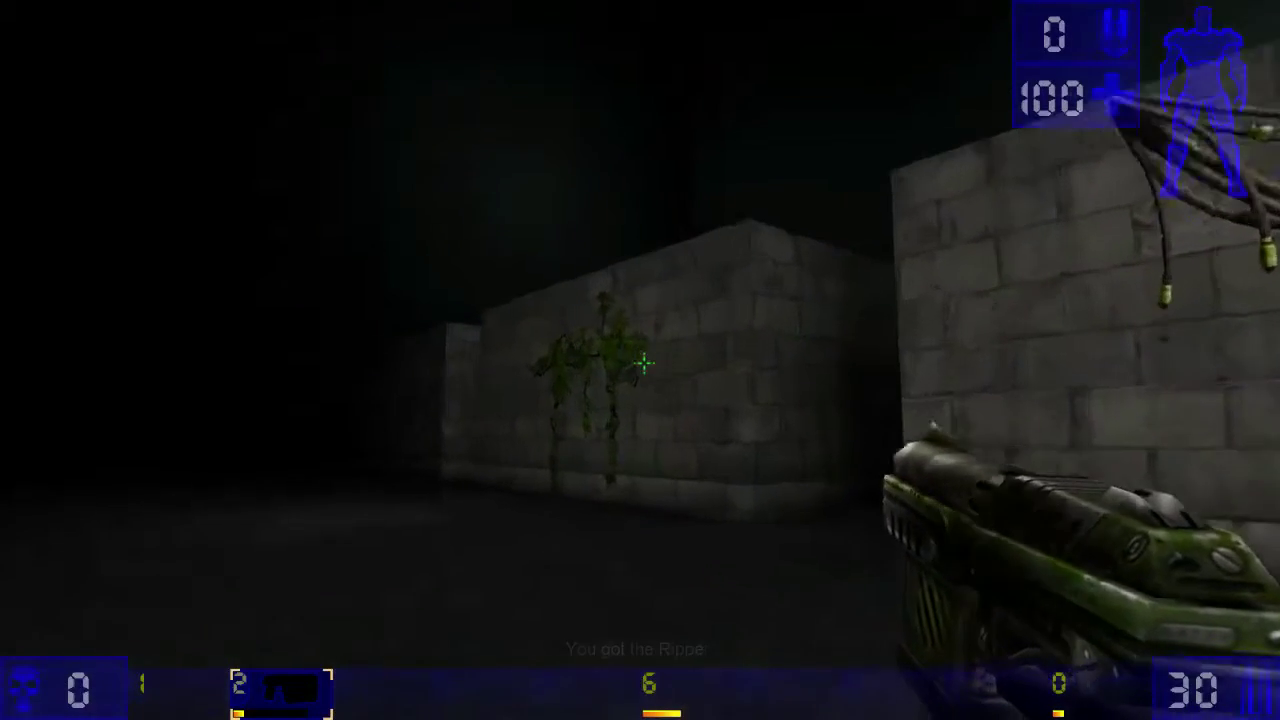
Step: Approach the ivy decoration on the stone wall and examine it from the front at different distances
key("w")
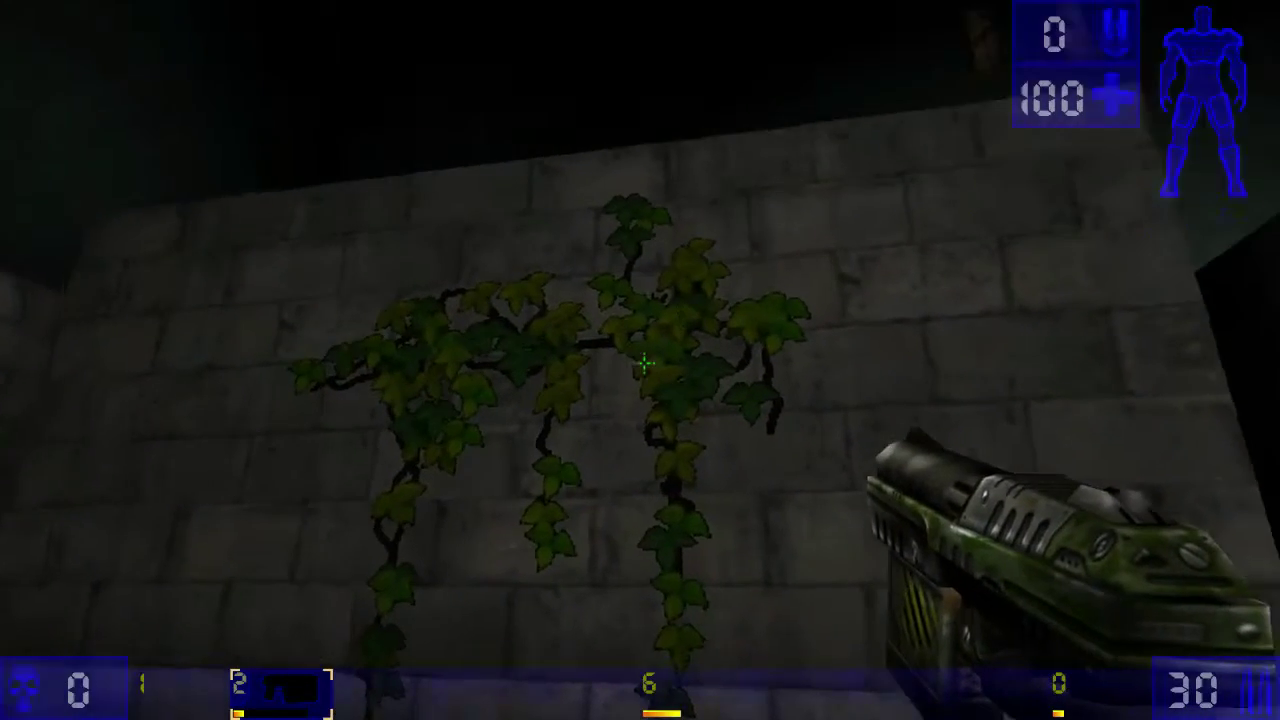
key("s")
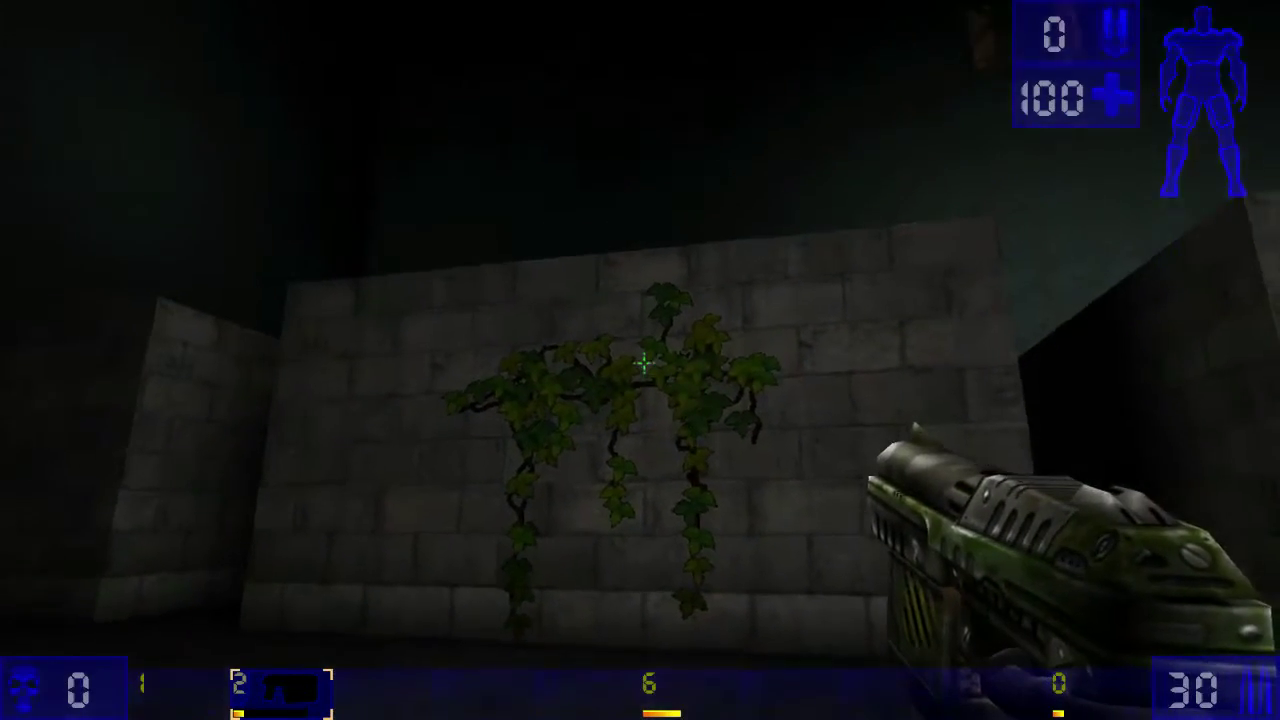
key("w")
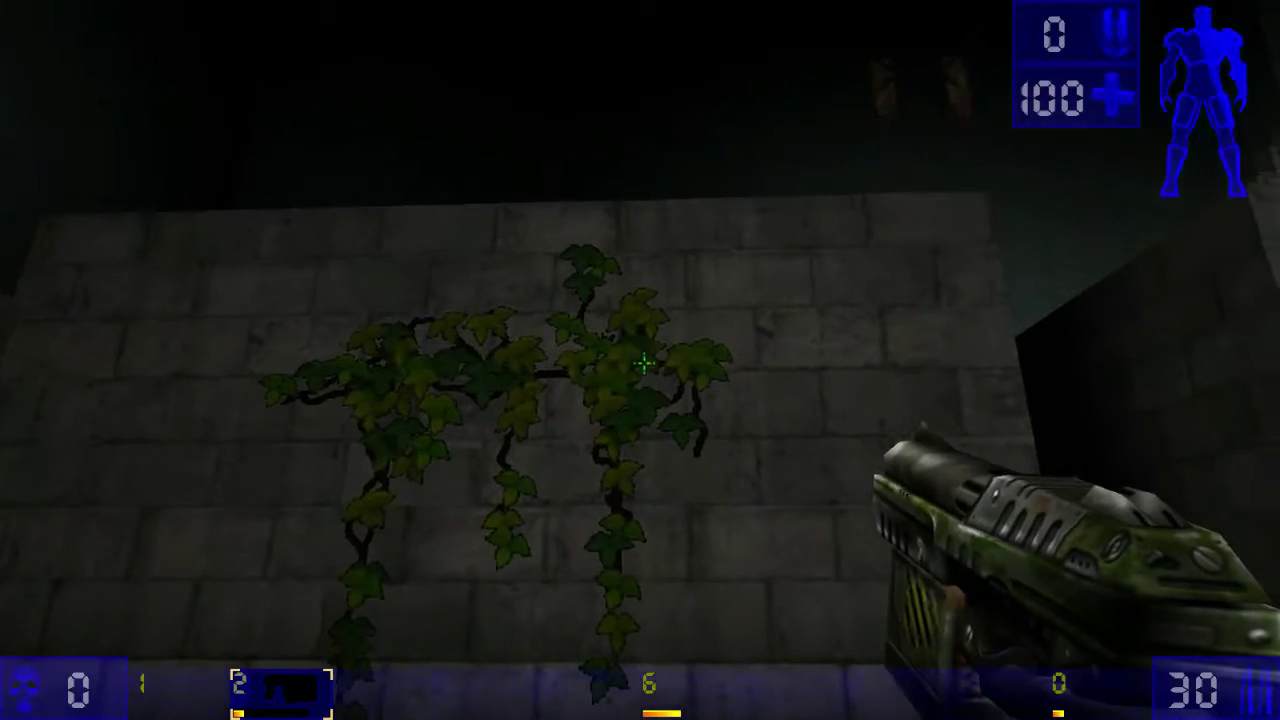
Step: Equip the sniper rifle and inspect the ivy sheet from a steep side angle through the scope
key("d")
key("d")
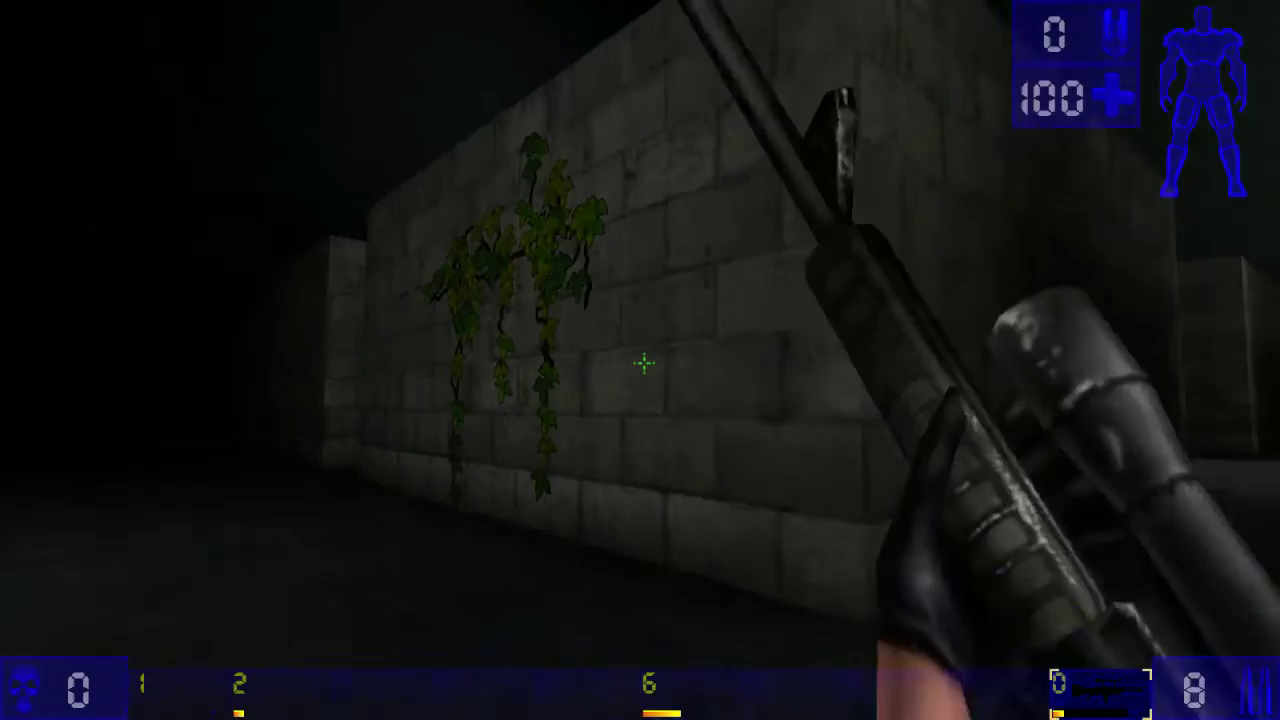
key("d")
right_click(644, 363)
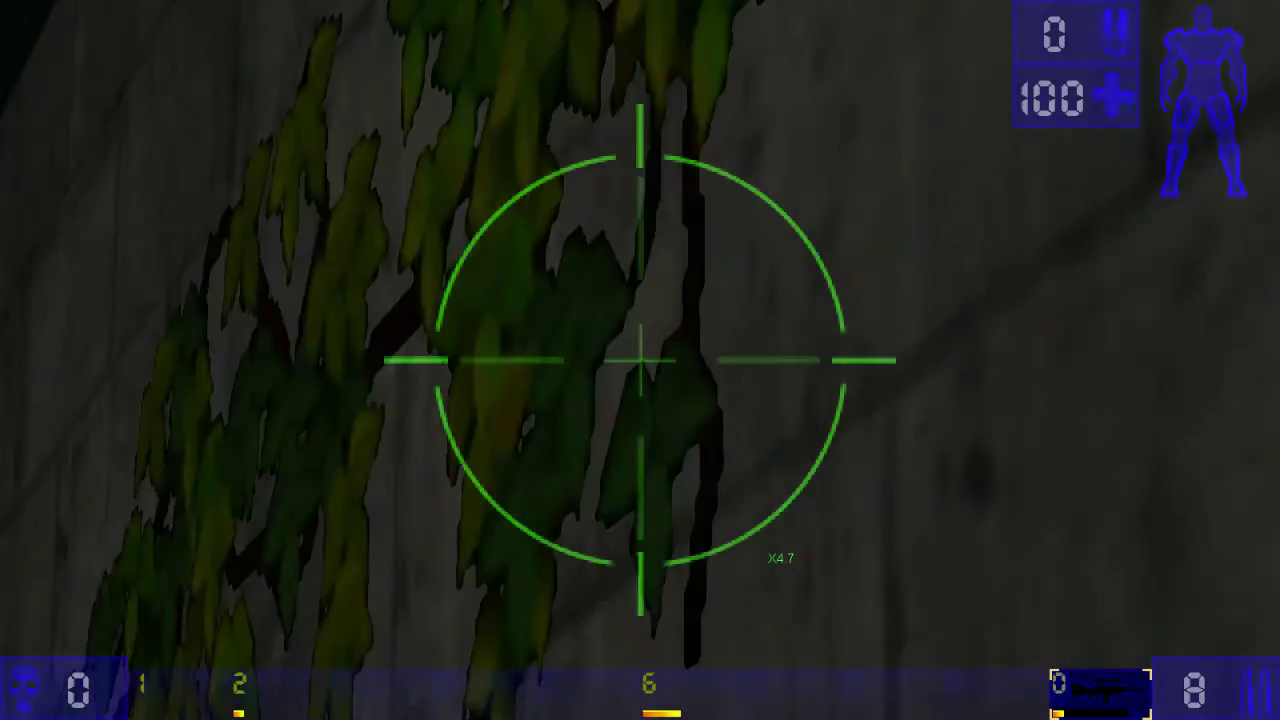
key("Left")
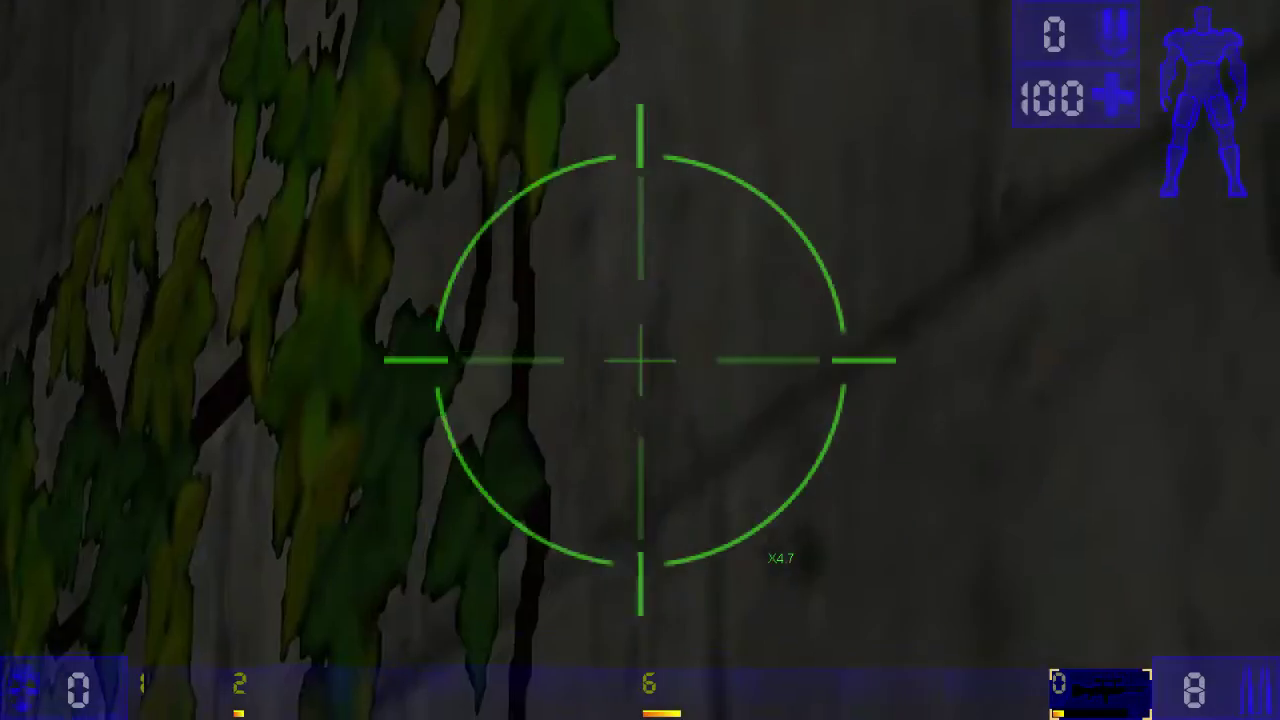
right_click(640, 360)
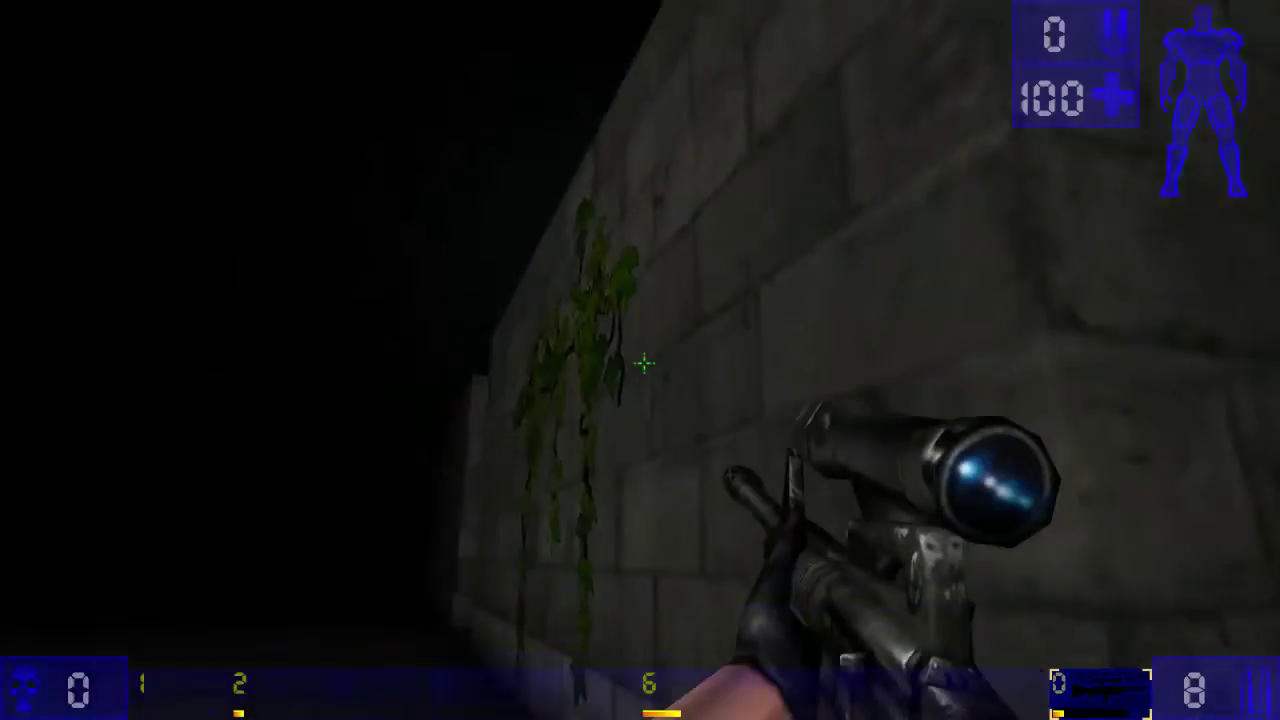
Step: Back away from the ivy wall and compare the sheet's appearance from several frontal angles without the scope
key("s")
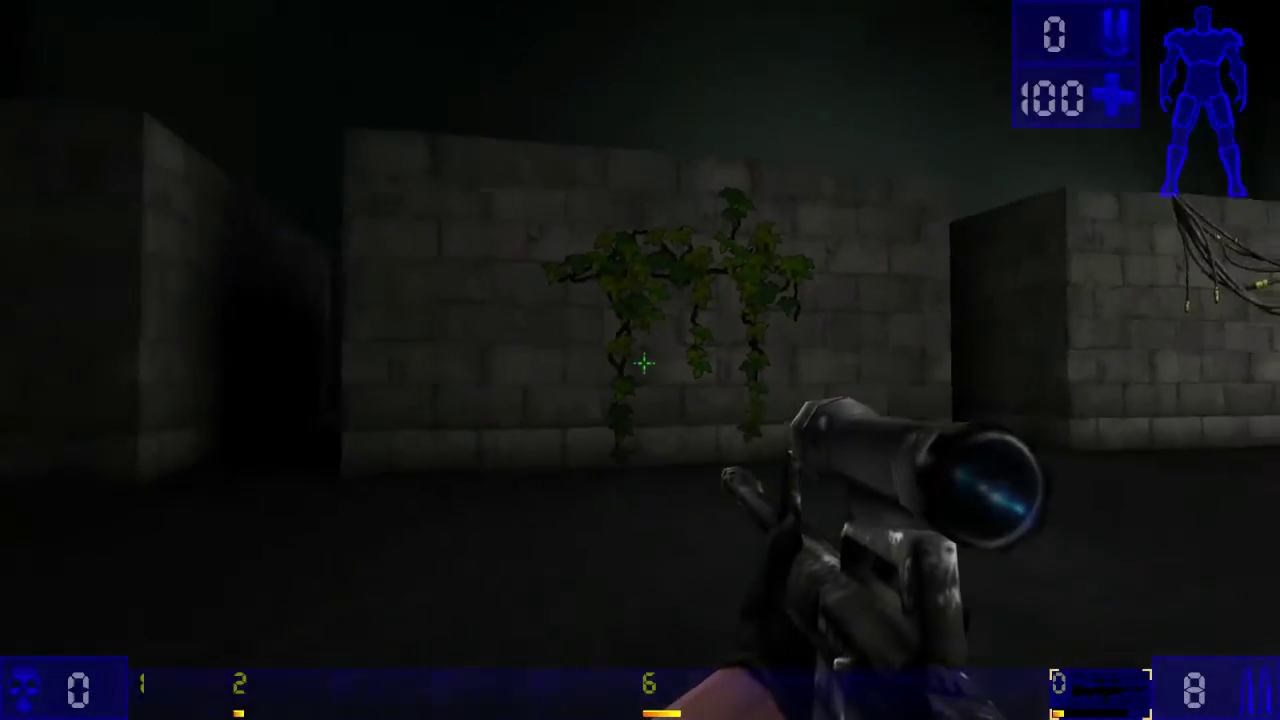
key("w")
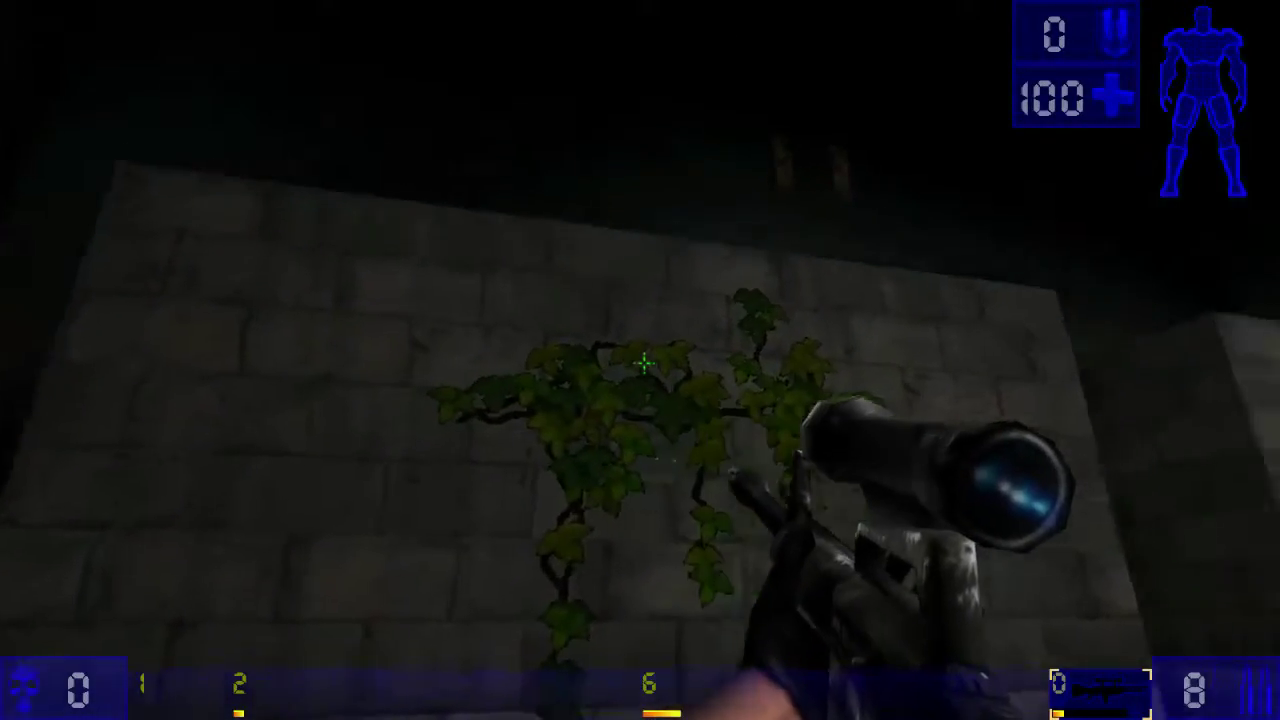
key("d")
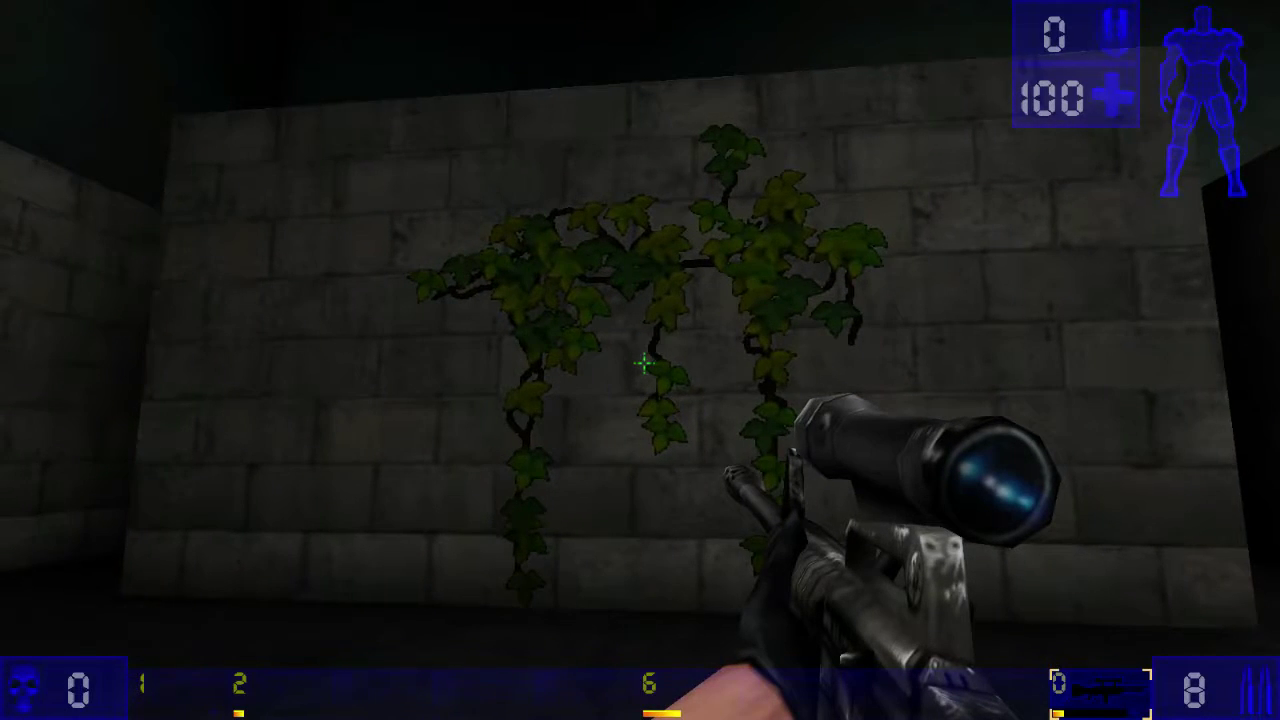
key("s")
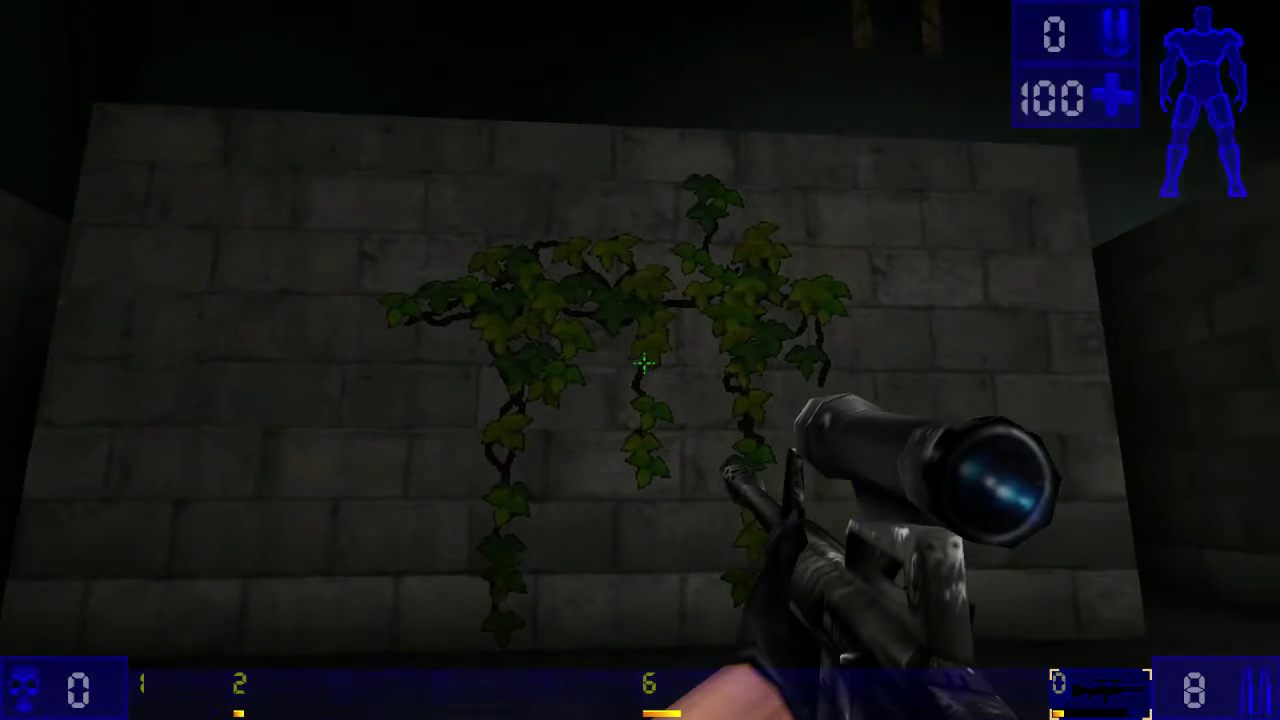
key("a")
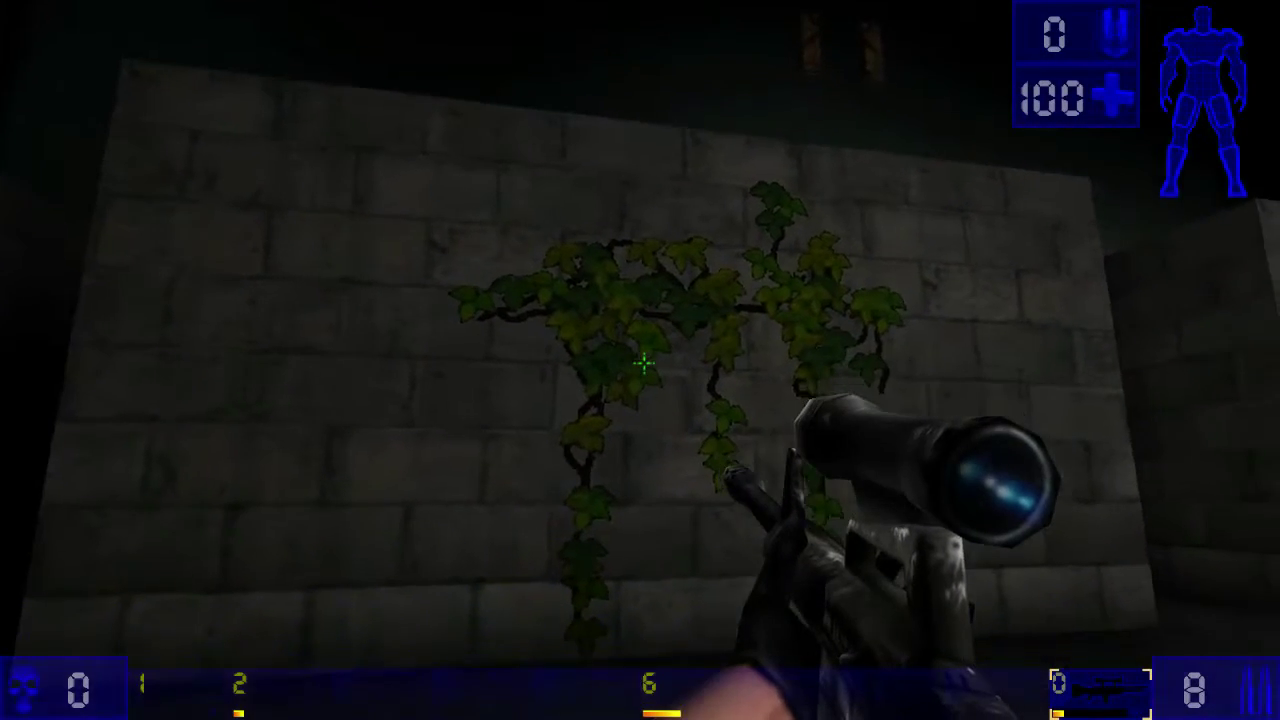
Step: Walk across the floor to the masked grate and examine its bars and openings in the running map
mouse_move(644, 364)
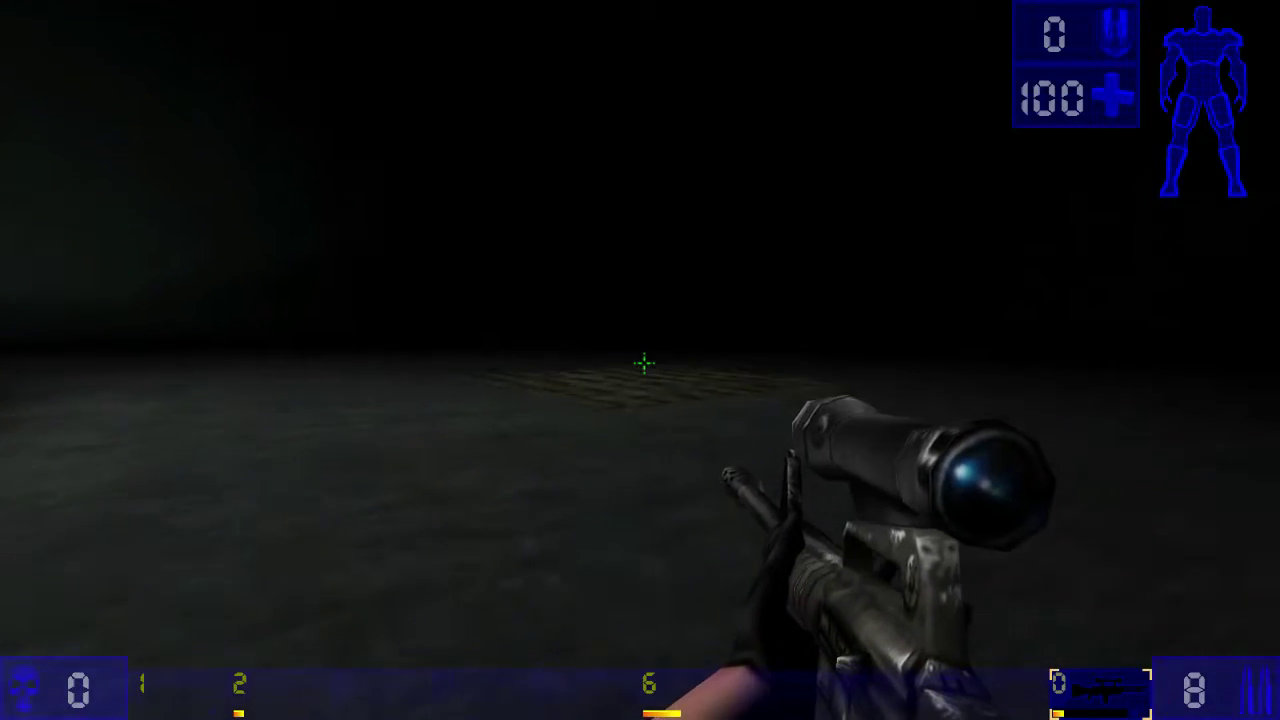
key("w")
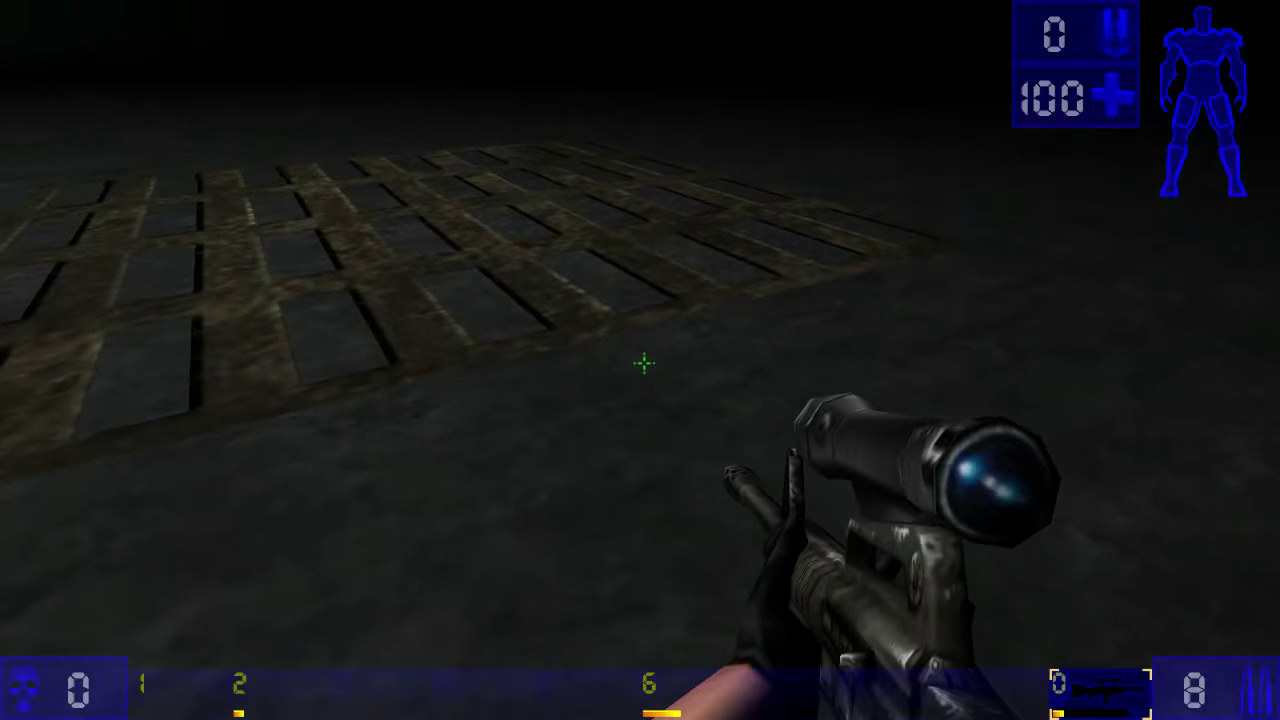
key("w")
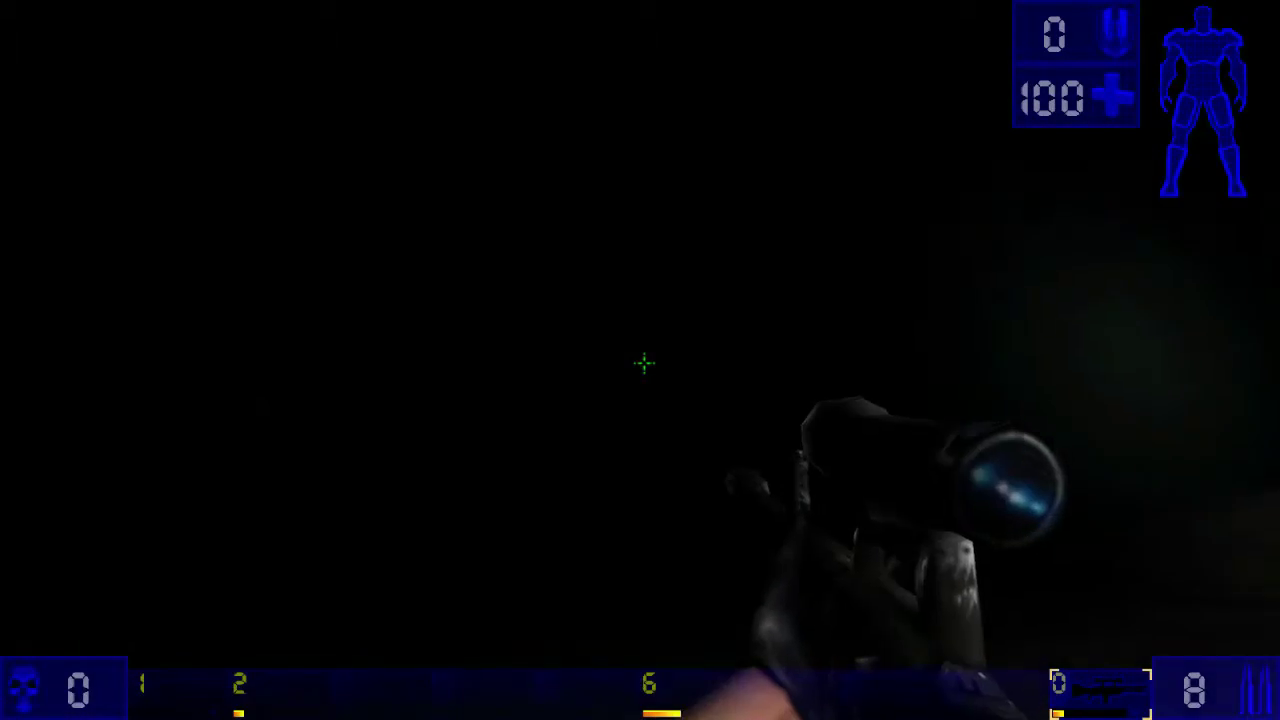
Step: Return to the hanging-cable wall and view the cable decoration from the front and the side
key("w")
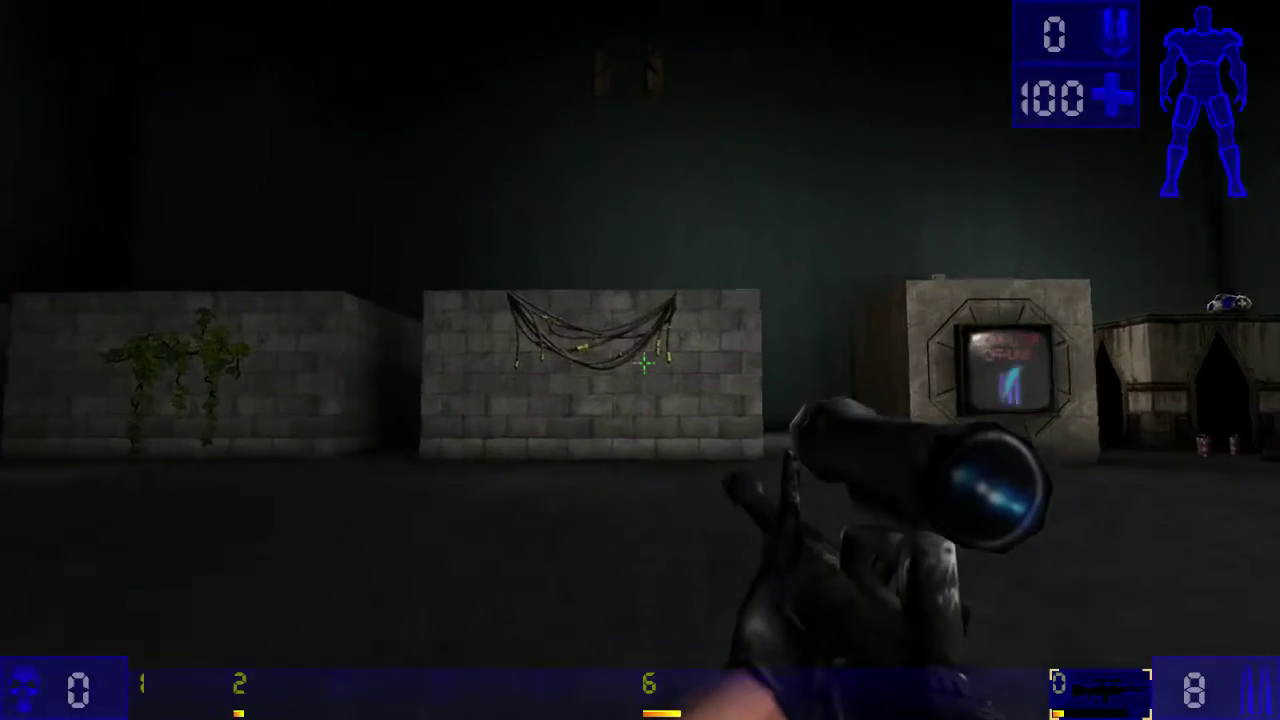
key("w")
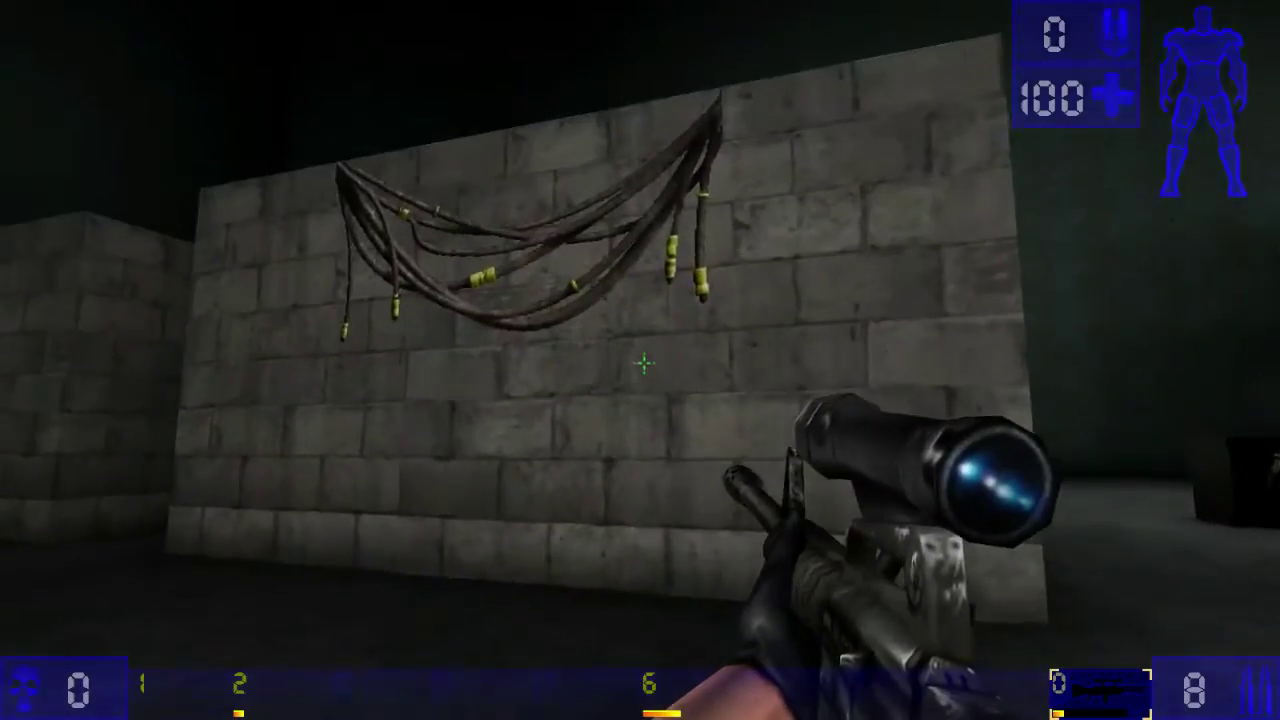
key("d")
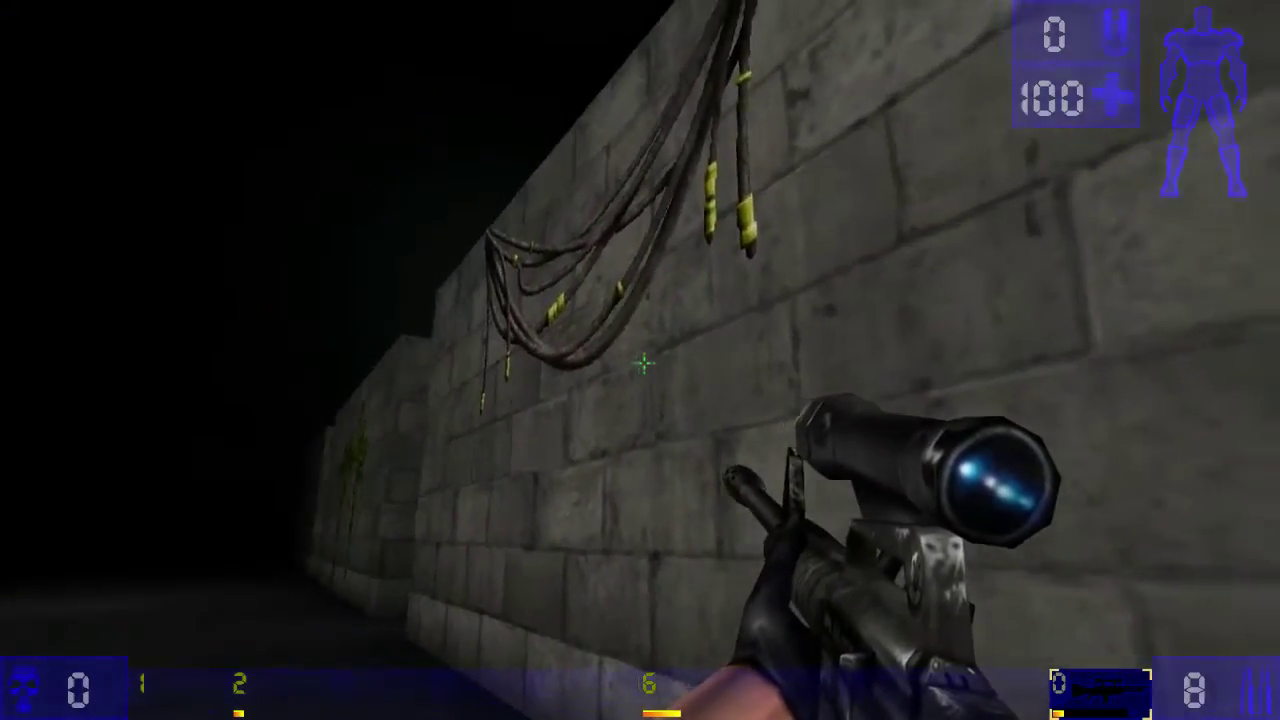
Step: Inspect the cable sheet nearly edge-on along the wall through the sniper scope at several magnifications
right_click(640, 360)
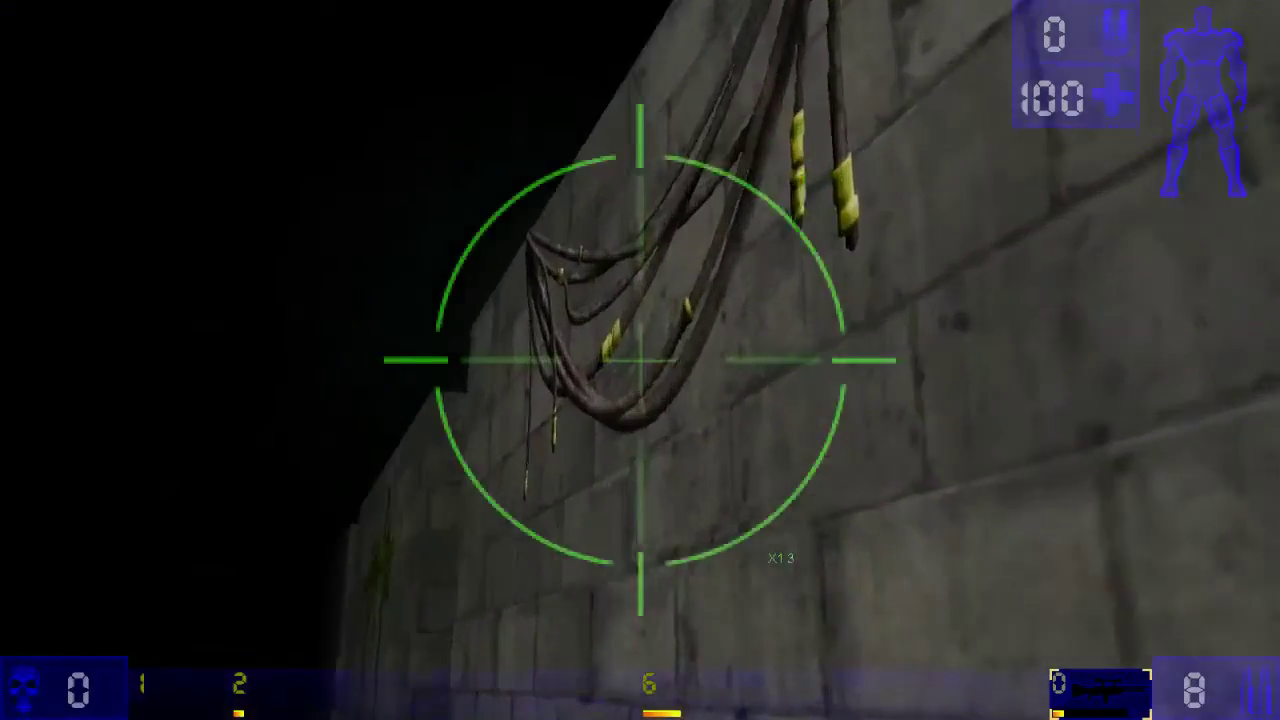
key("d")
key("a")
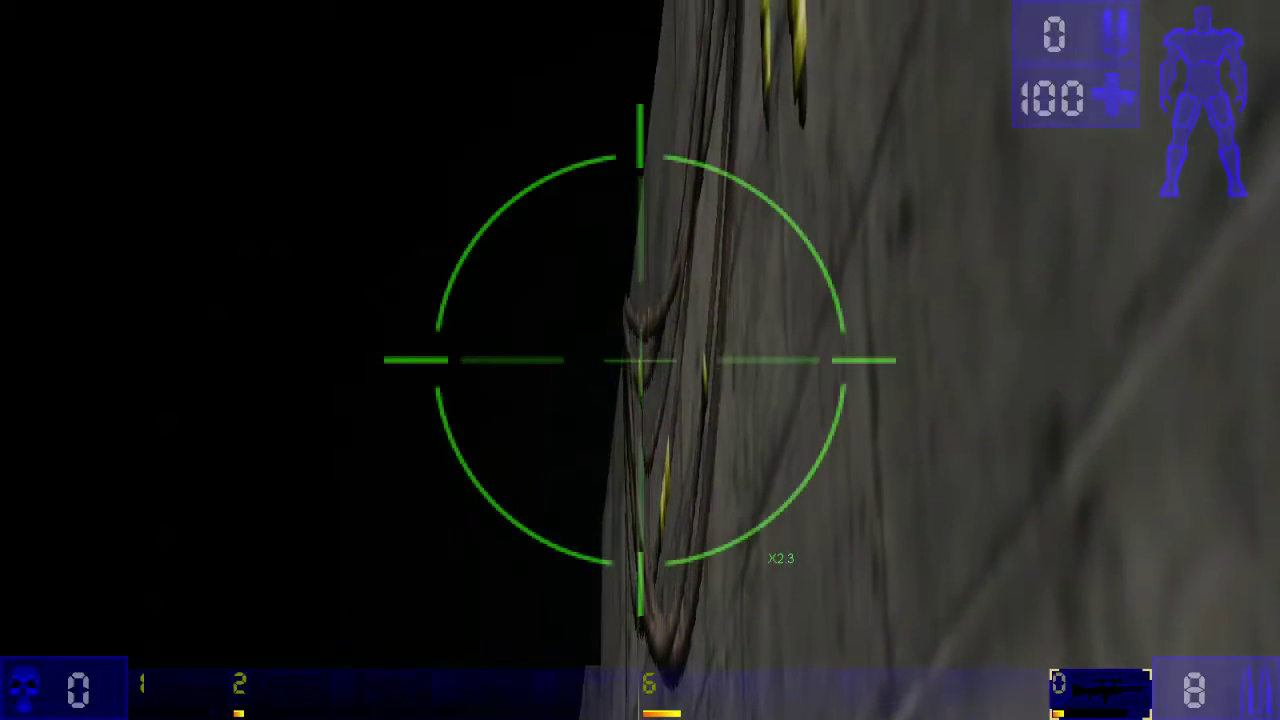
right_click(640, 360)
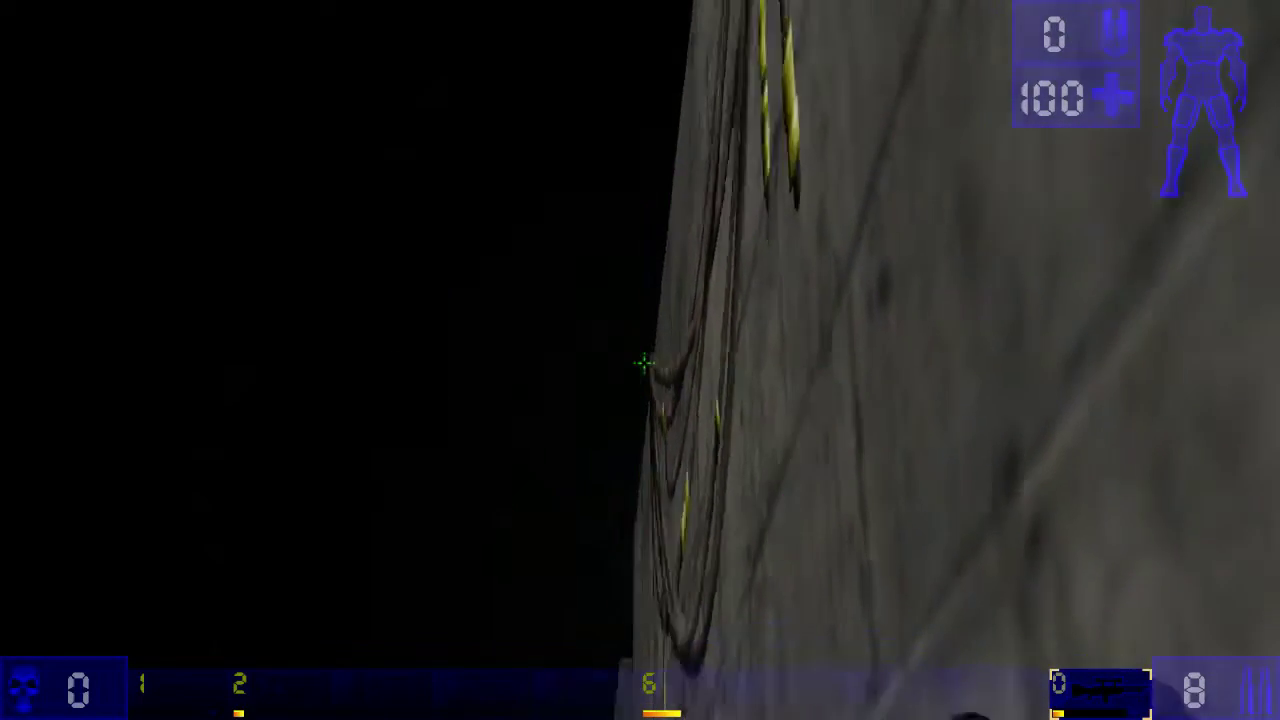
right_click_drag(644, 363, 640, 360)
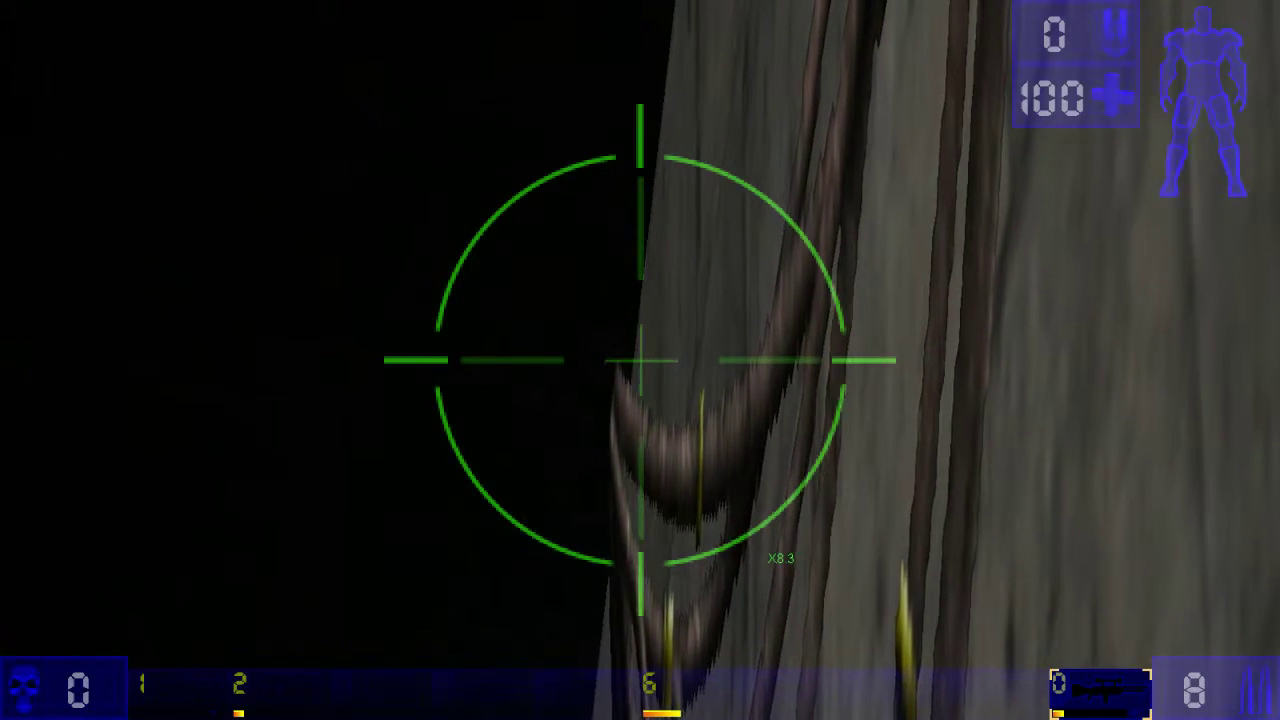
right_click(640, 360)
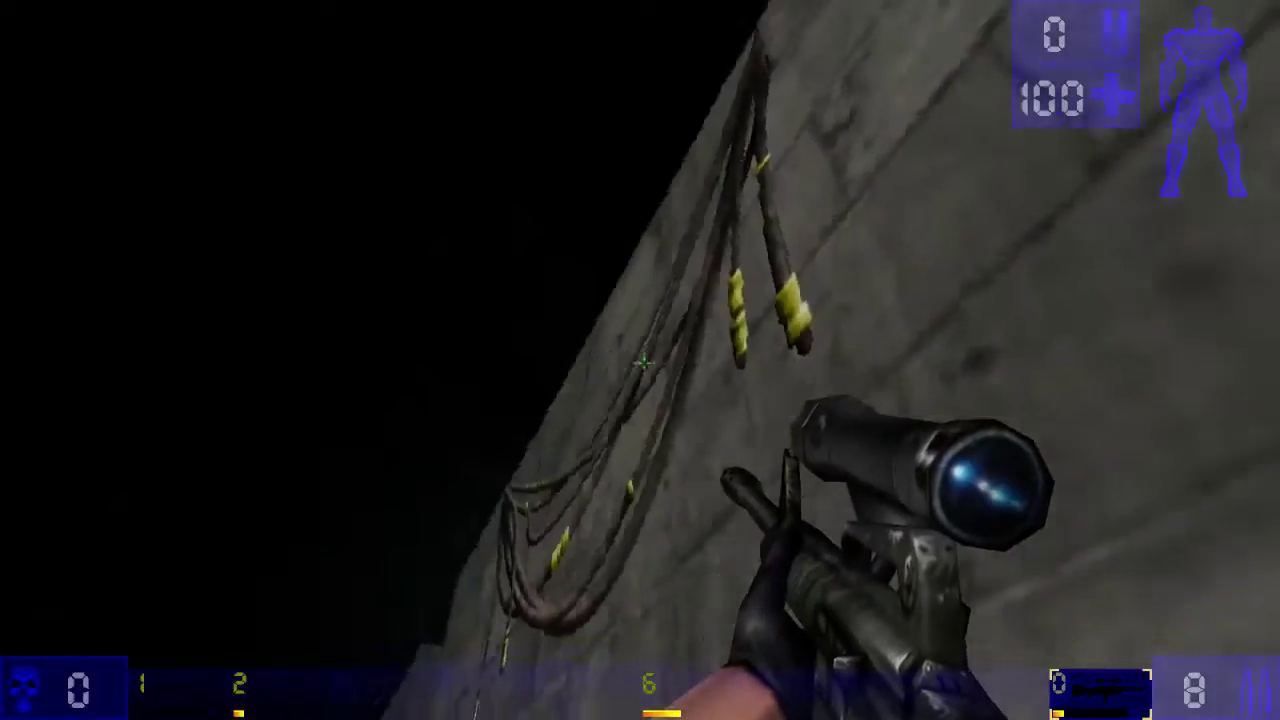
right_click(640, 360)
right_click(640, 360)
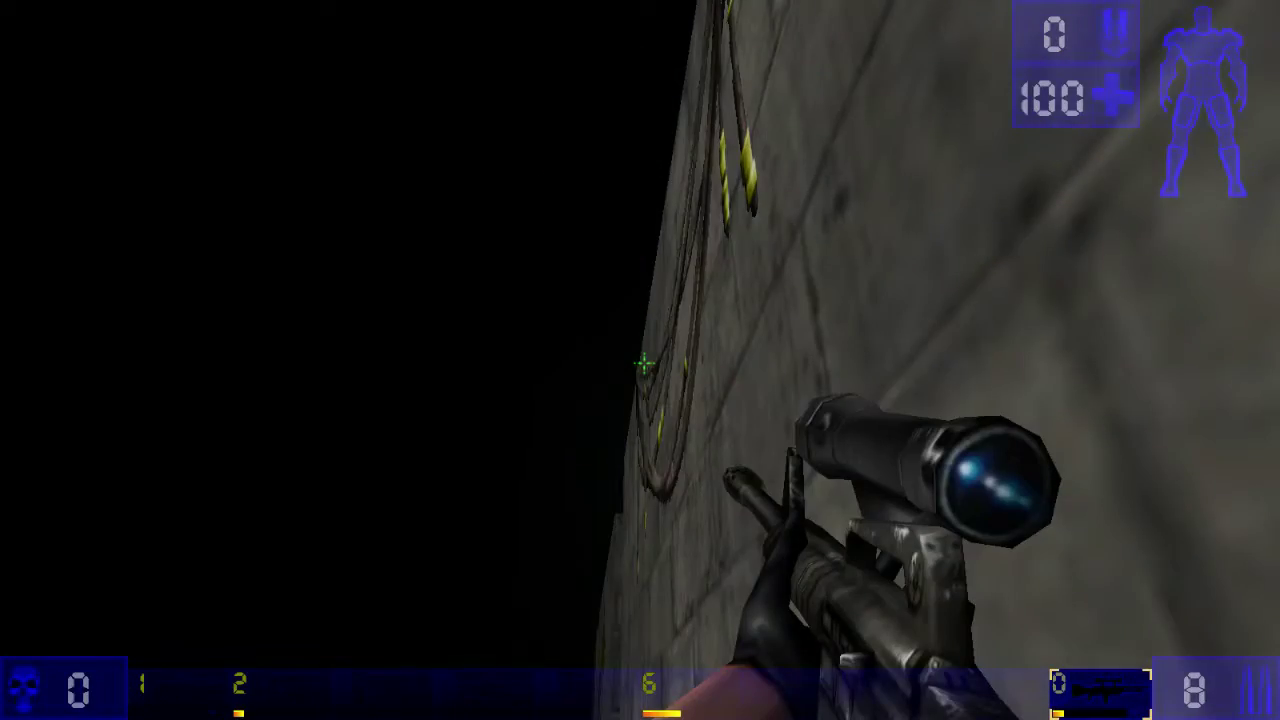
Step: Move around to the front of the cable wall and examine the whole cable sheet unzoomed
key("a")
key("w")
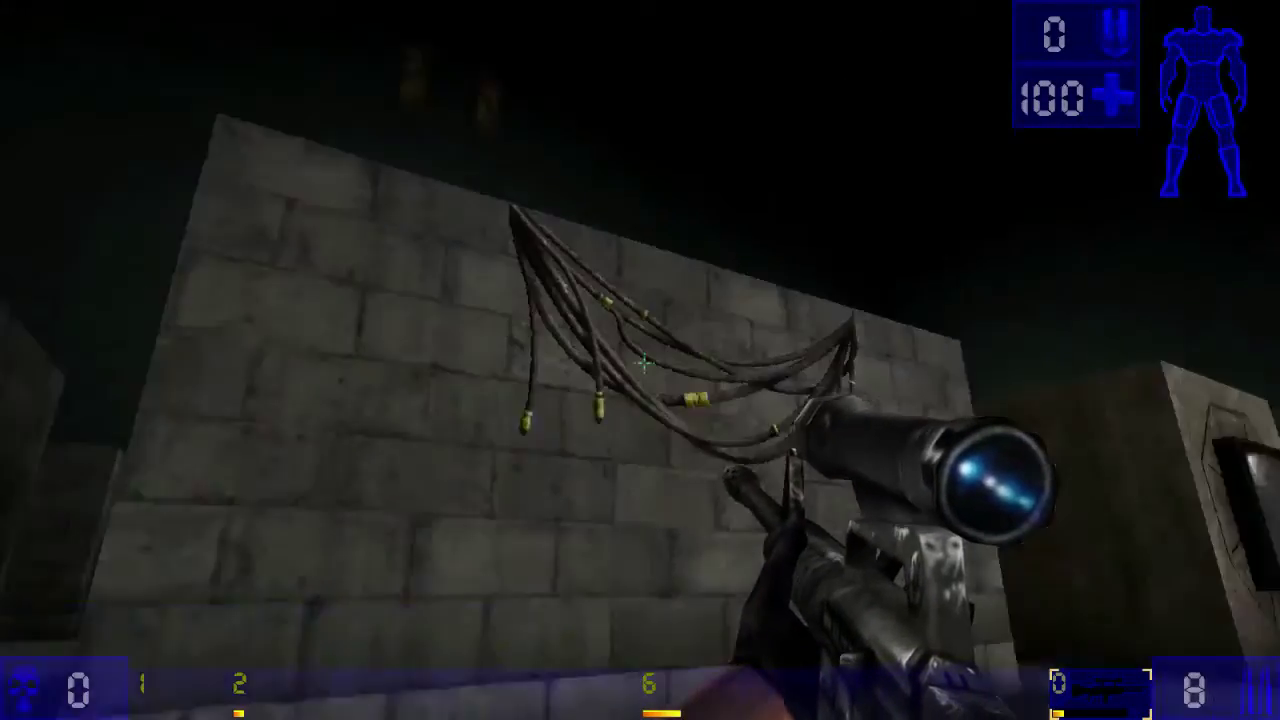
key("d")
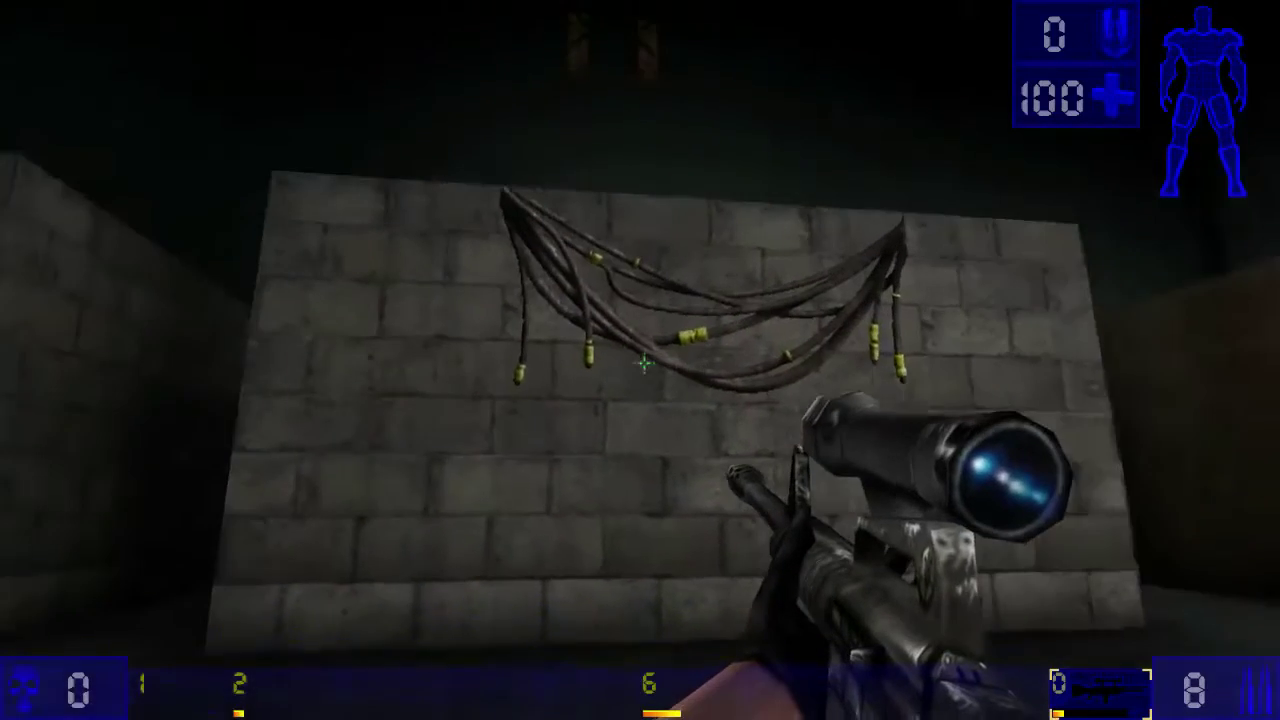
Step: Back away to the hanging-ivy wall and inspect the ivy decoration from the front, both unzoomed and through the sniper scope
key("s")
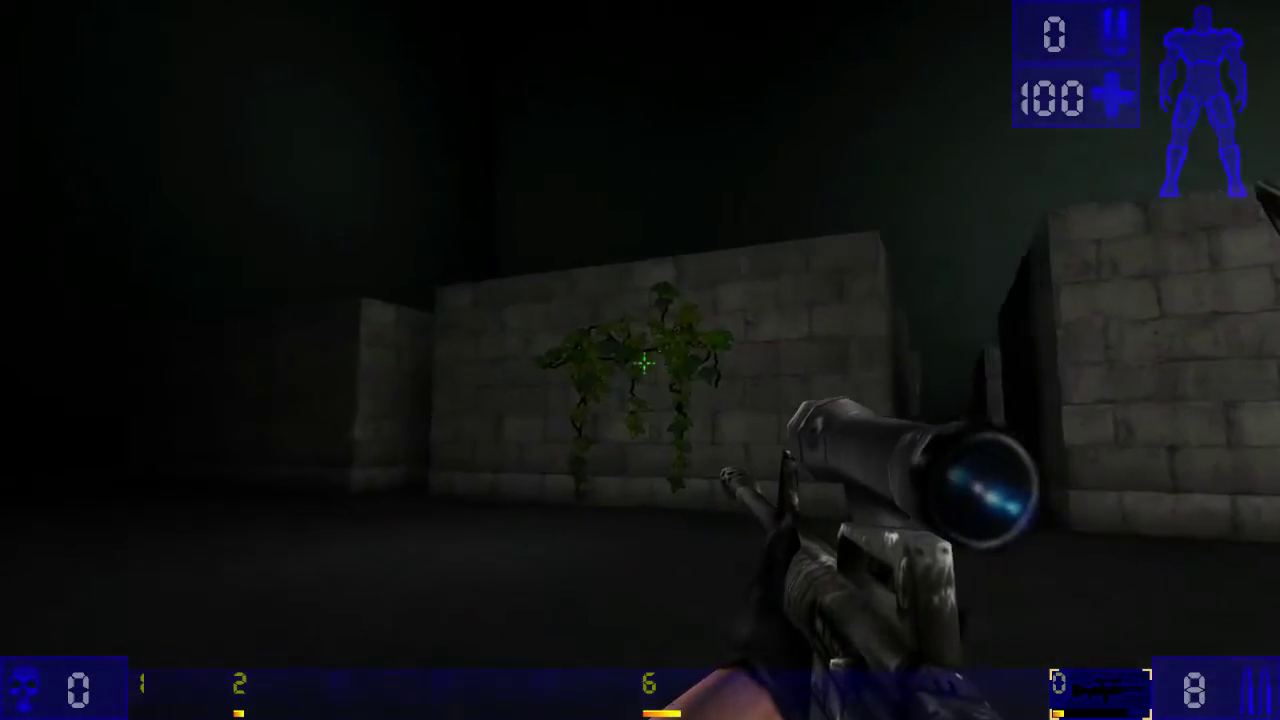
right_click(640, 360)
right_click(640, 360)
right_click(640, 360)
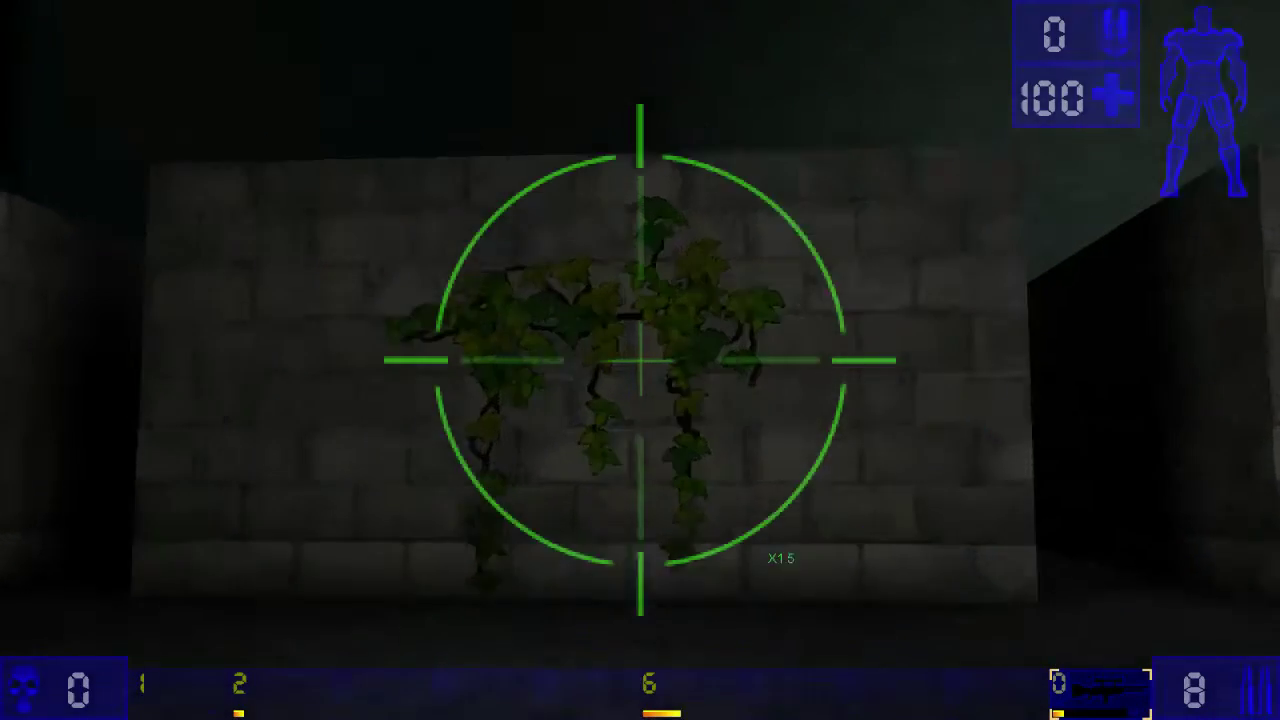
right_click(640, 360)
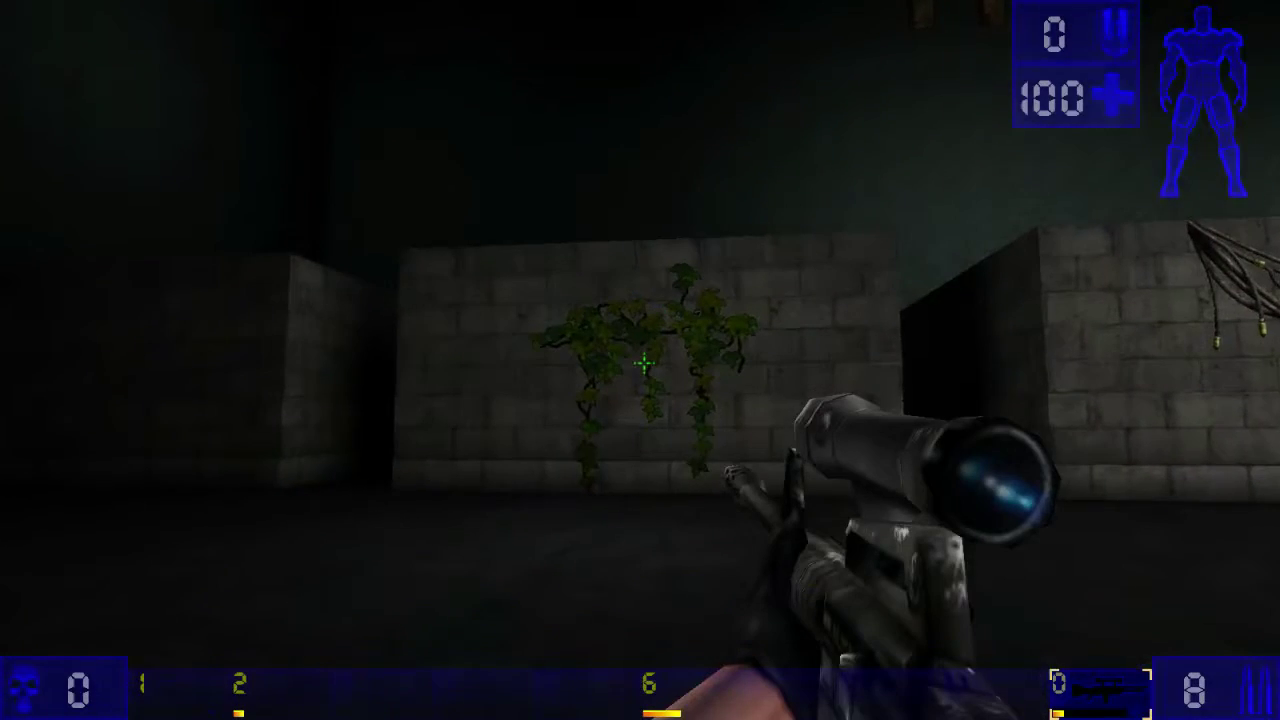
Step: Walk to the ramped bridge, climb it and test walking back and forth over the masked grate
key("w")
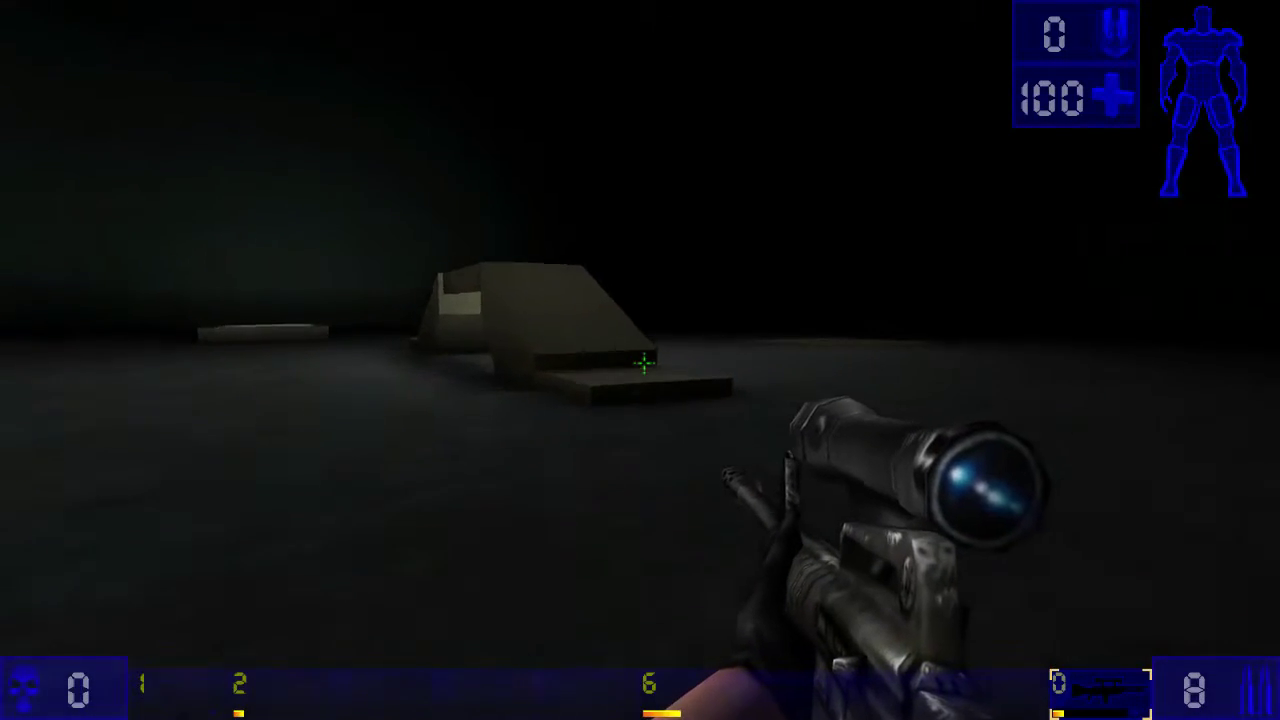
key("w")
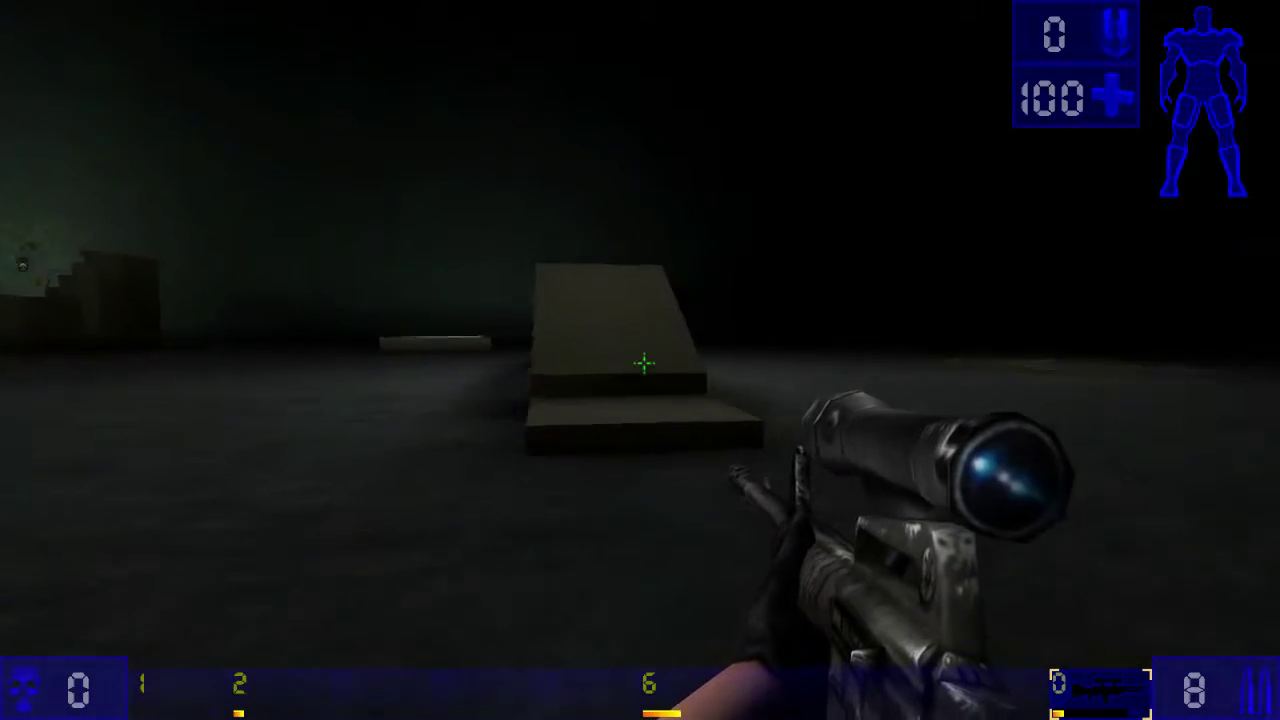
key("w")
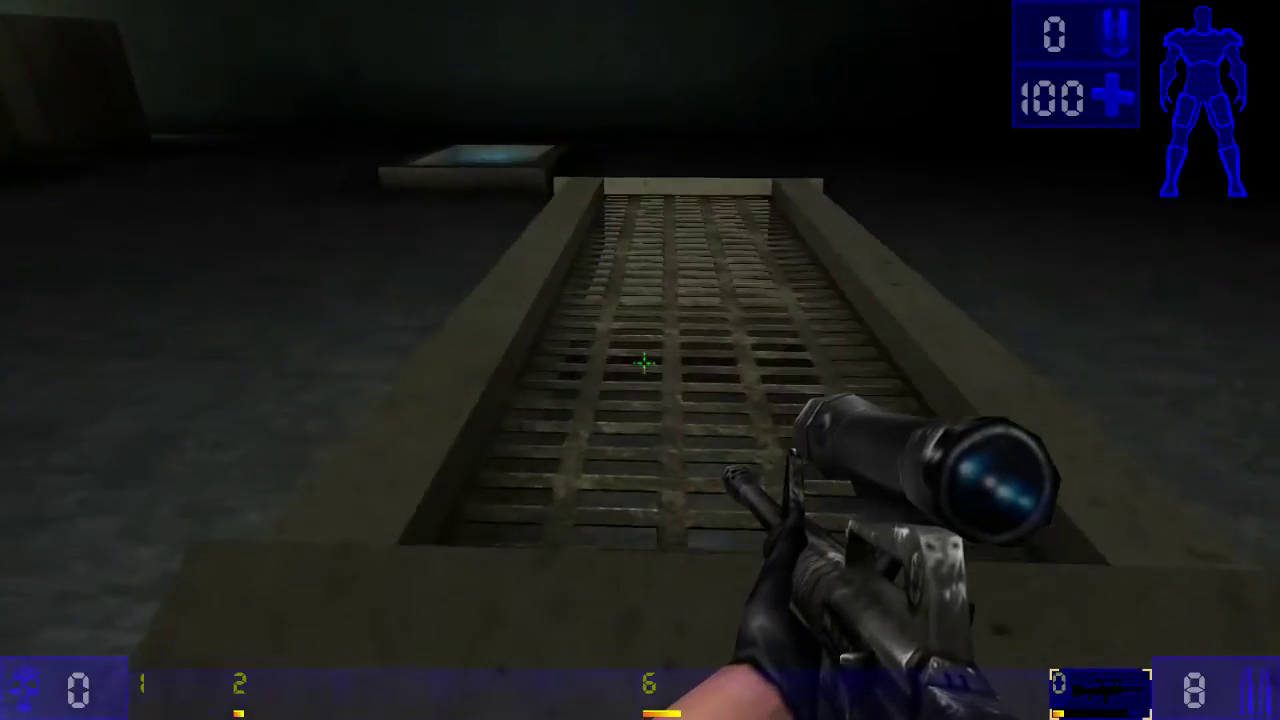
key("w")
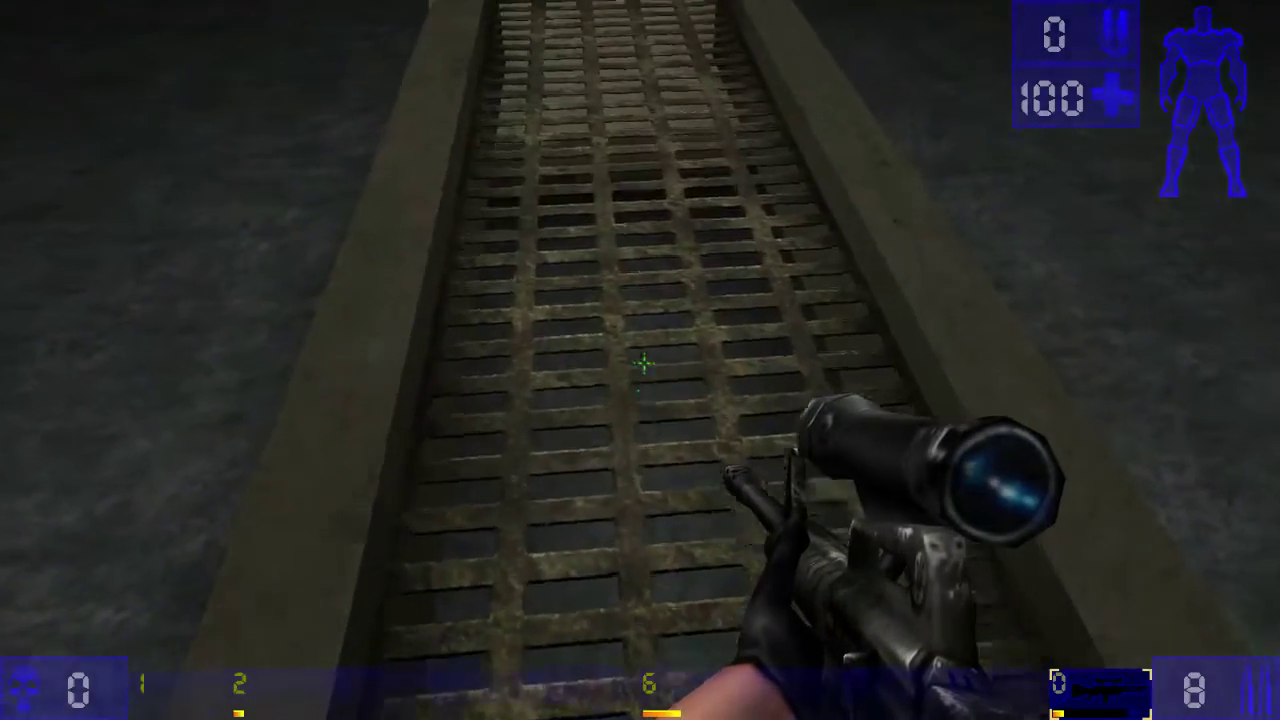
key("w")
key("s")
key("w")
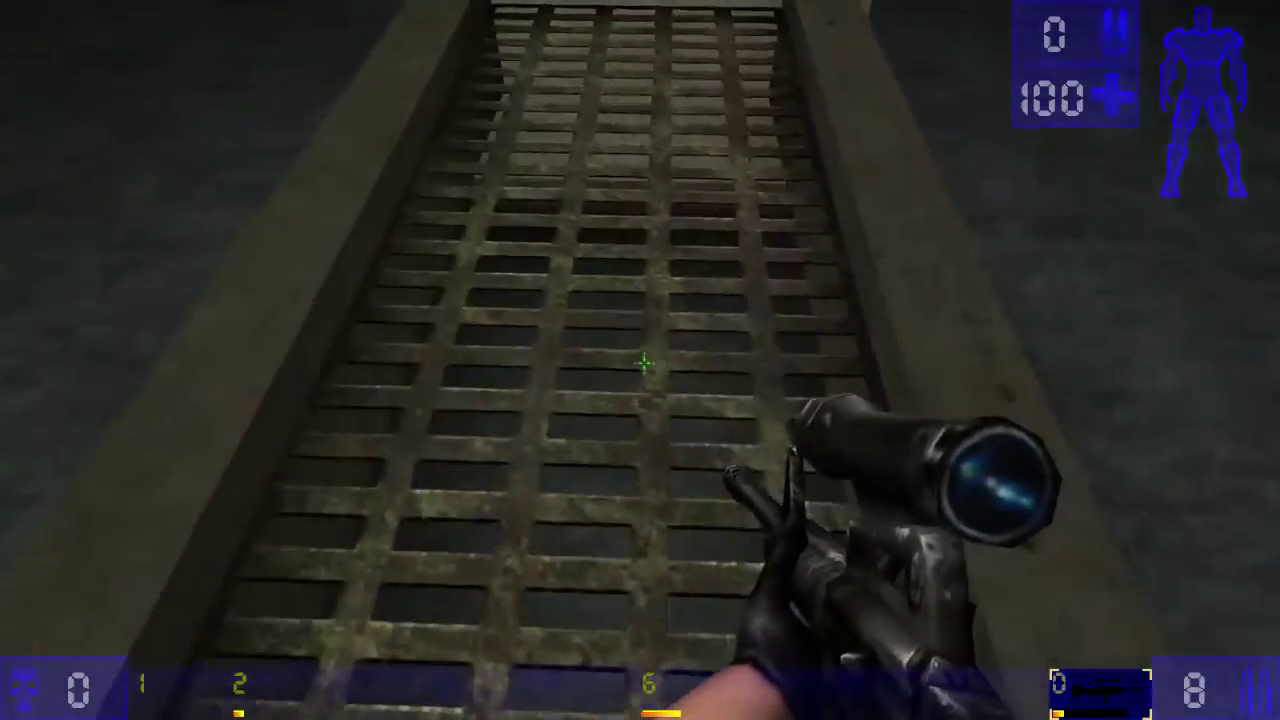
Step: Inspect the grate's far end and its openings through the sniper scope, and back up to the near ramp
right_click(640, 360)
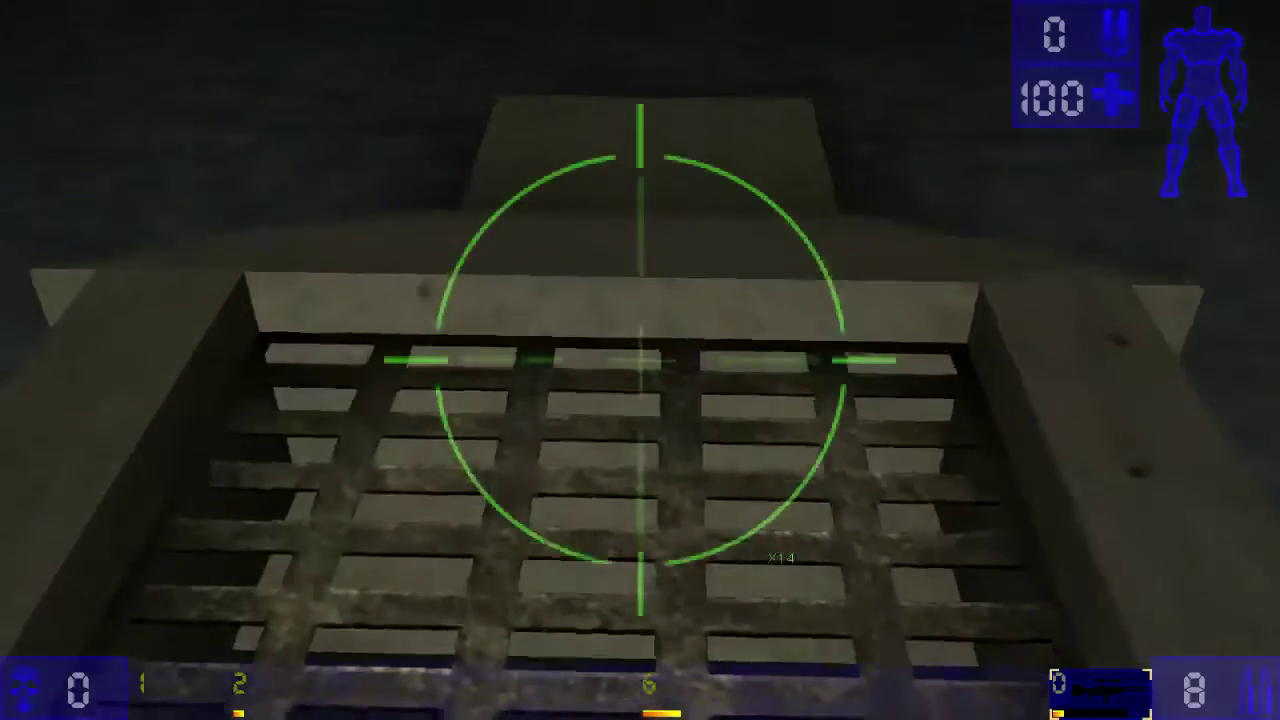
right_click(640, 360)
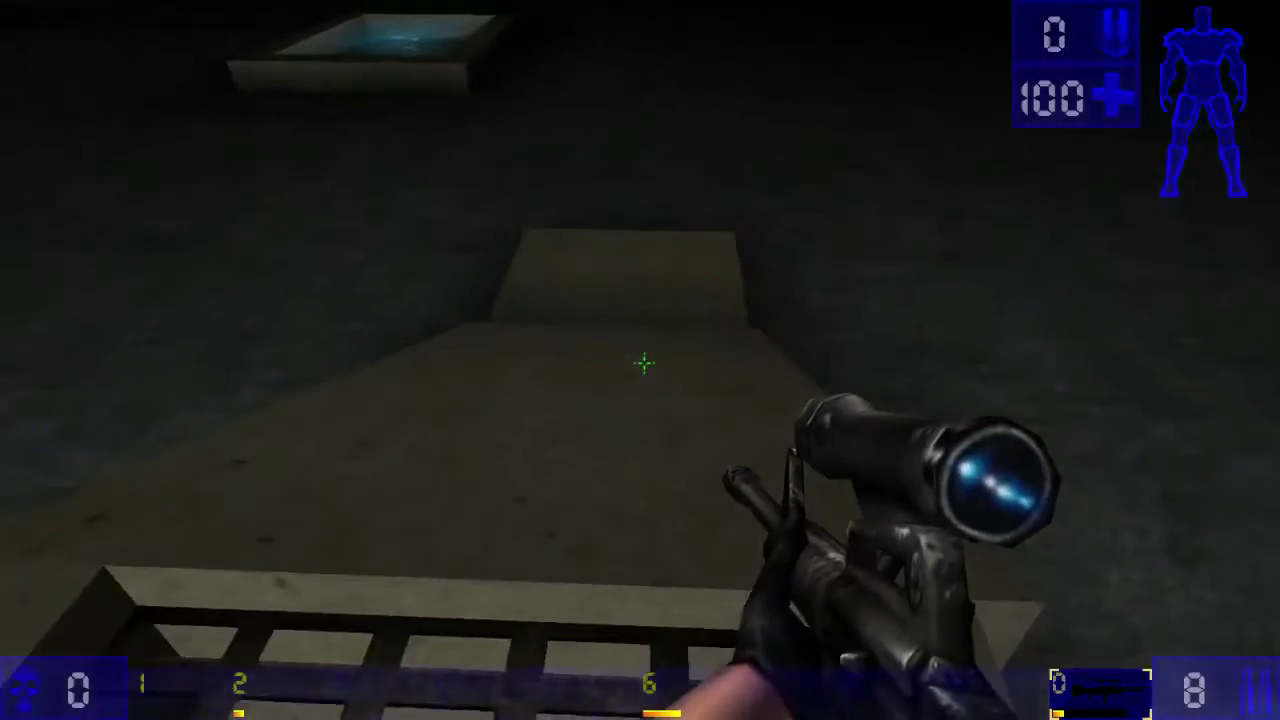
key("s")
Step: Switch to the Ripper and fire blades at the grate and the bridge's side beam to test projectile collision
scroll(640, 360, "down", 3)
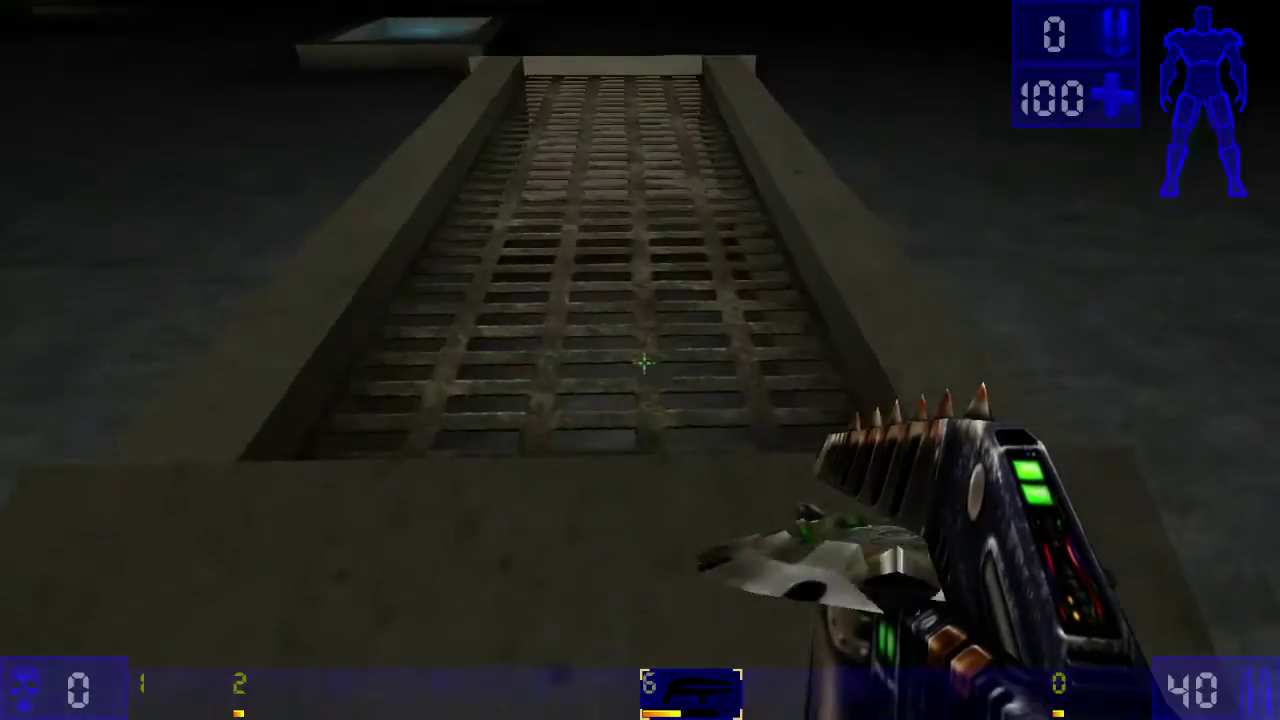
left_click(644, 363)
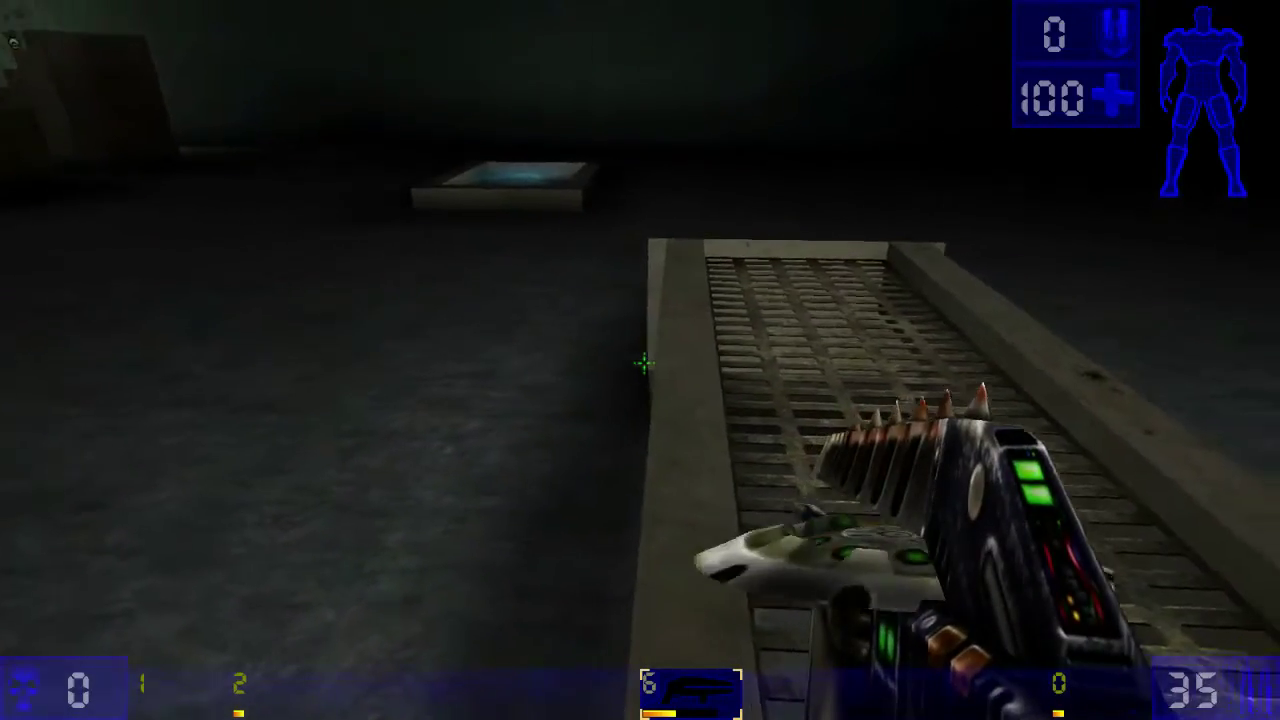
left_click(644, 363)
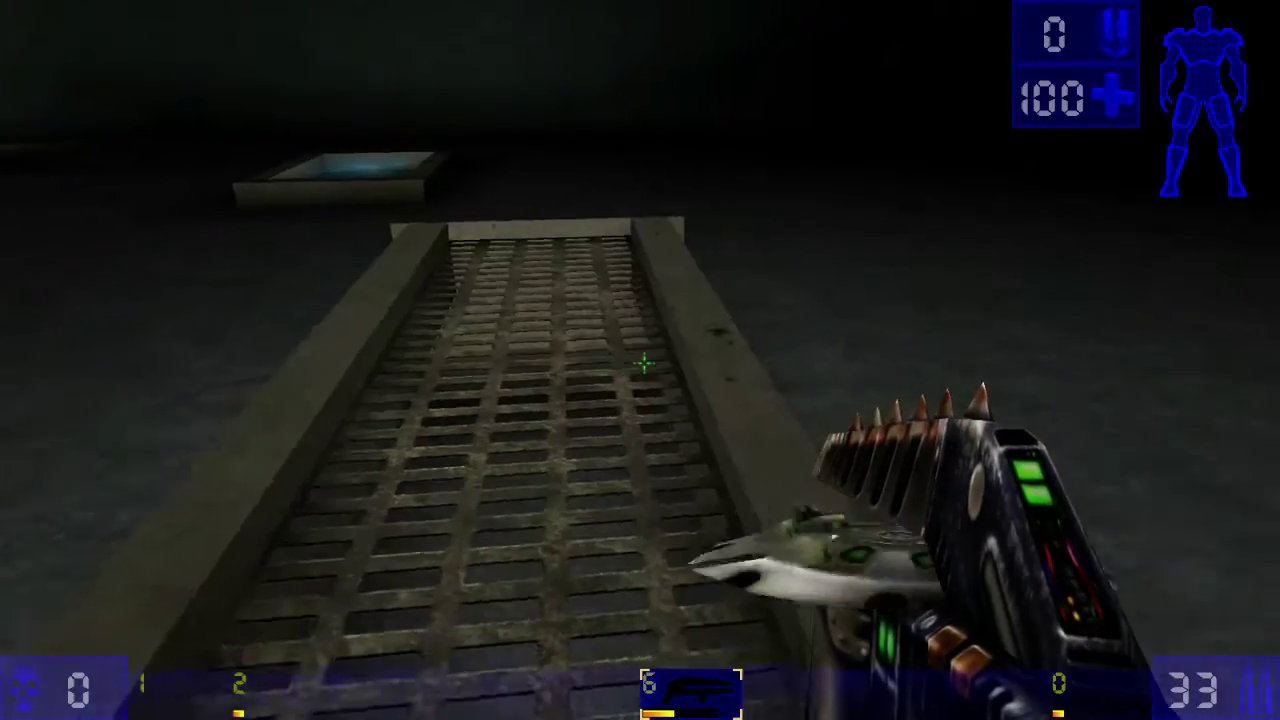
Step: Test walking repeatedly between the near ramp and the grate along the bridge
key("w")
key("s")
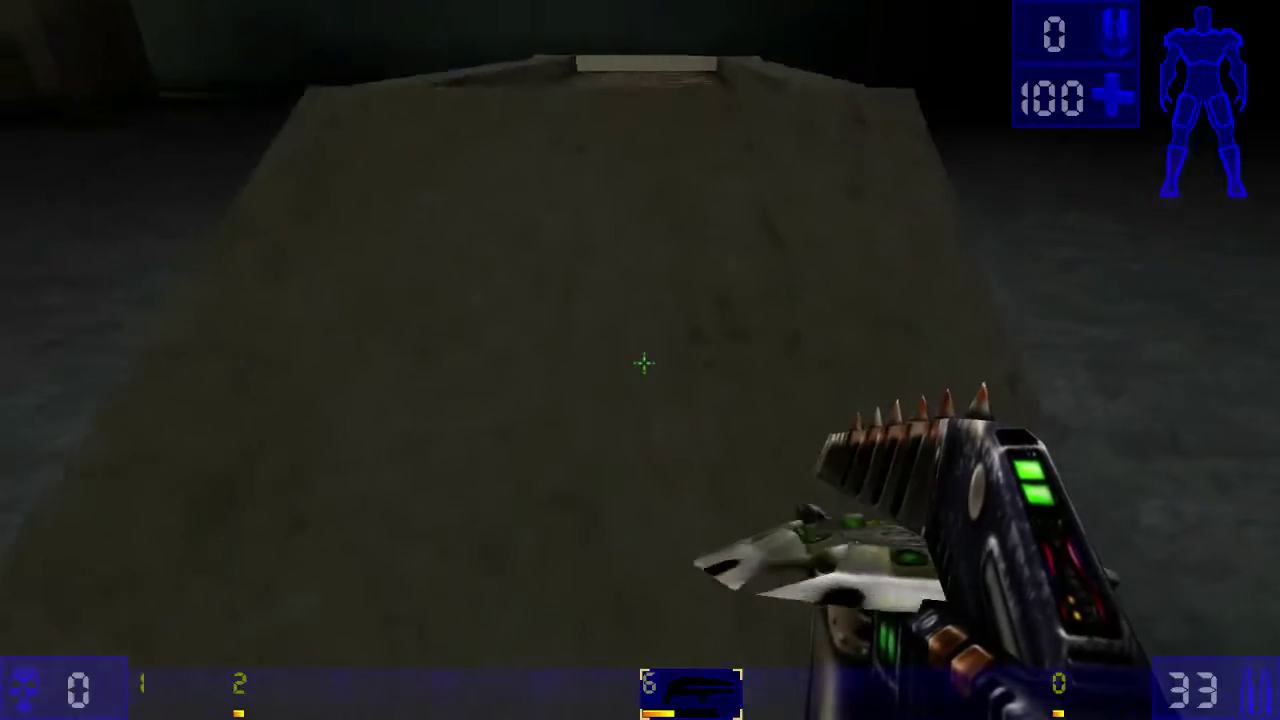
key("w")
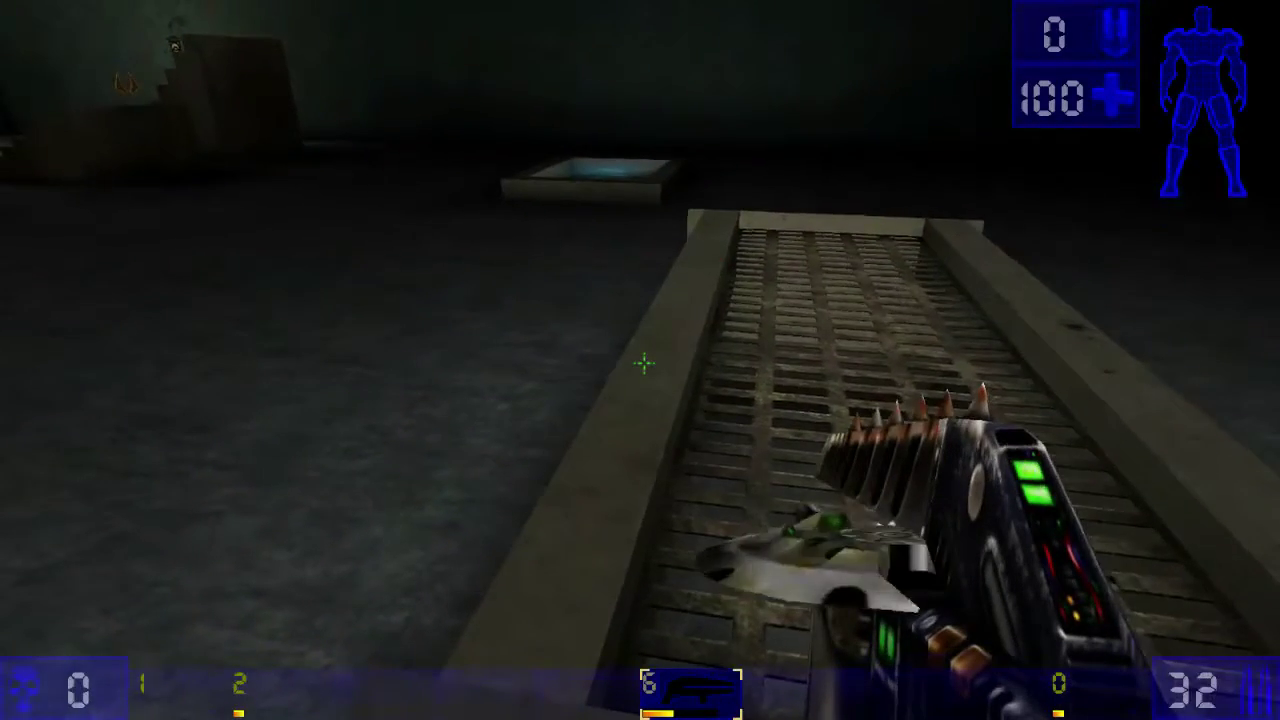
key("s")
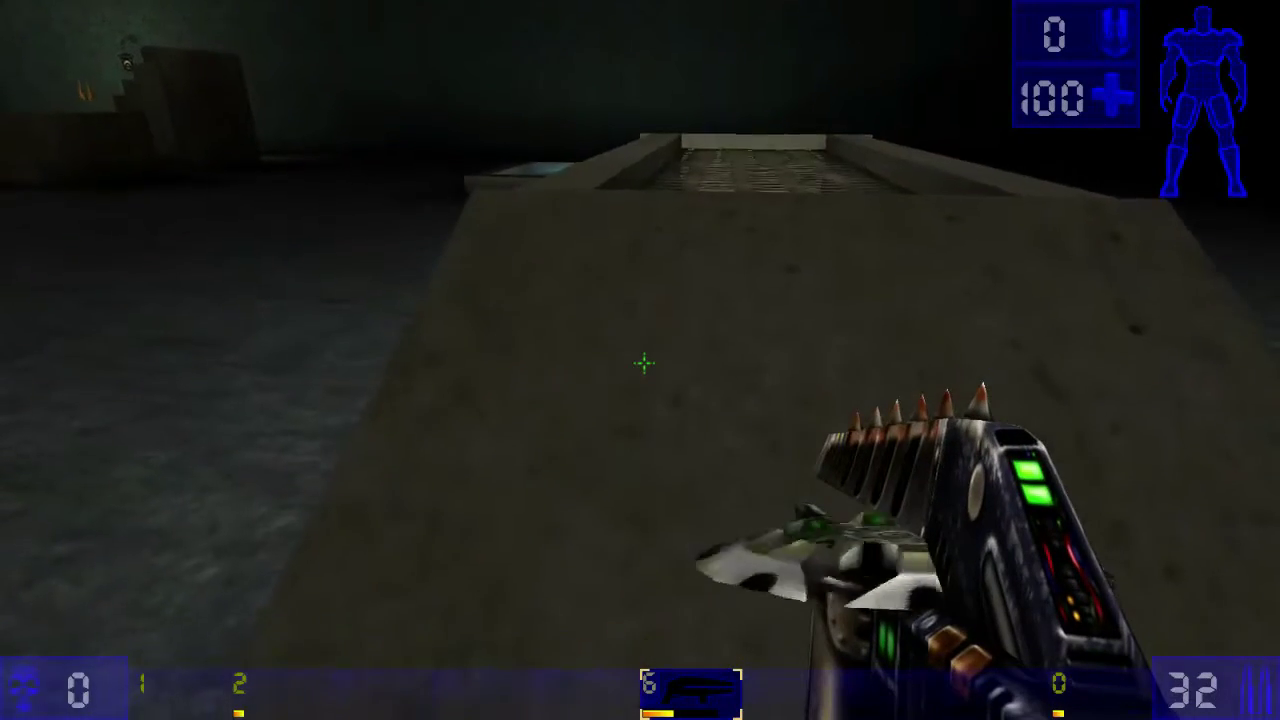
key("w")
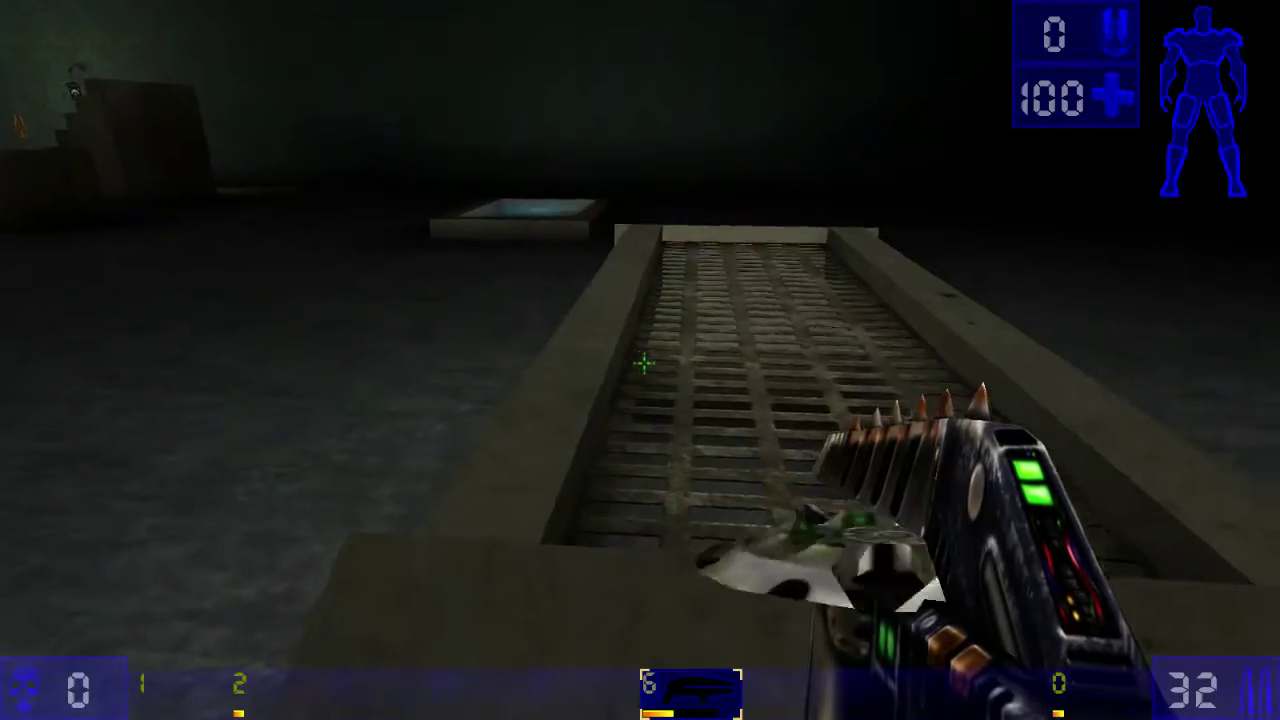
key("w")
Step: Fire explosive Ripper blades at the edge of the grate beside the side beam while standing on the bridge
right_click(644, 364)
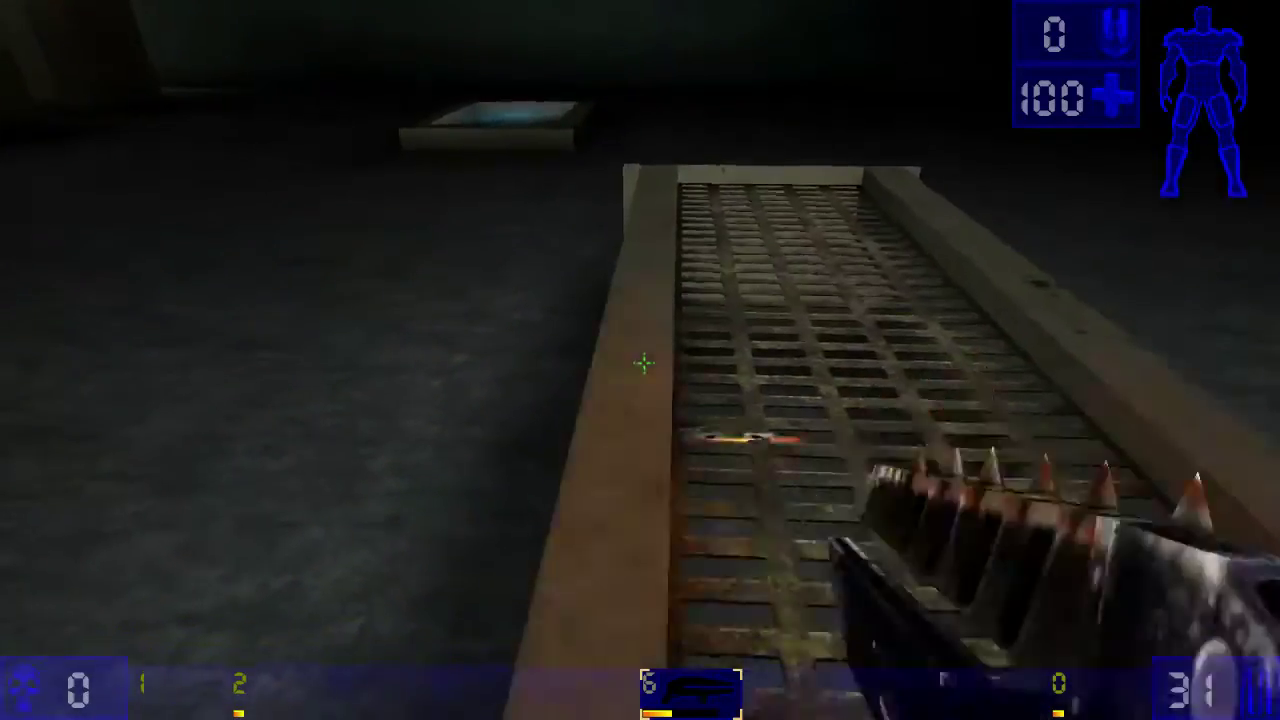
key("w")
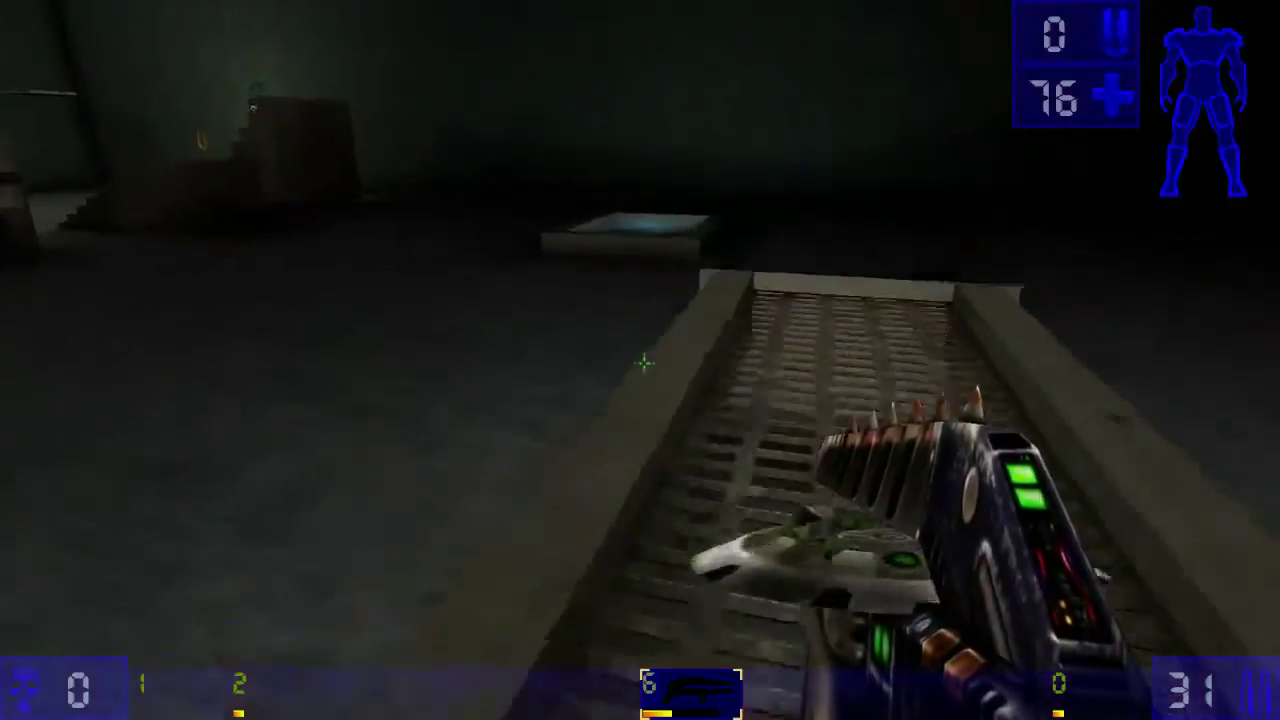
right_click(644, 364)
key("w")
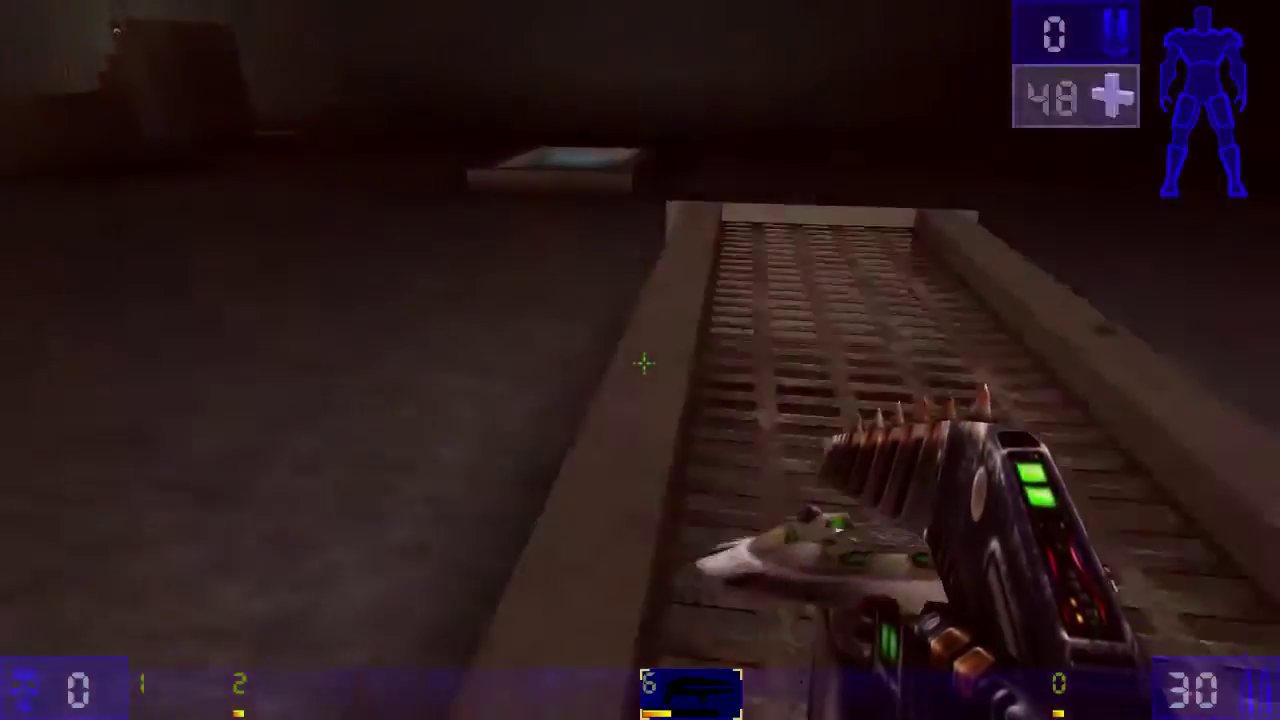
Step: Fire ordinary Ripper blades repeatedly along the side beam to examine the gap between the bridge and the invisible collision hull
left_click(644, 364)
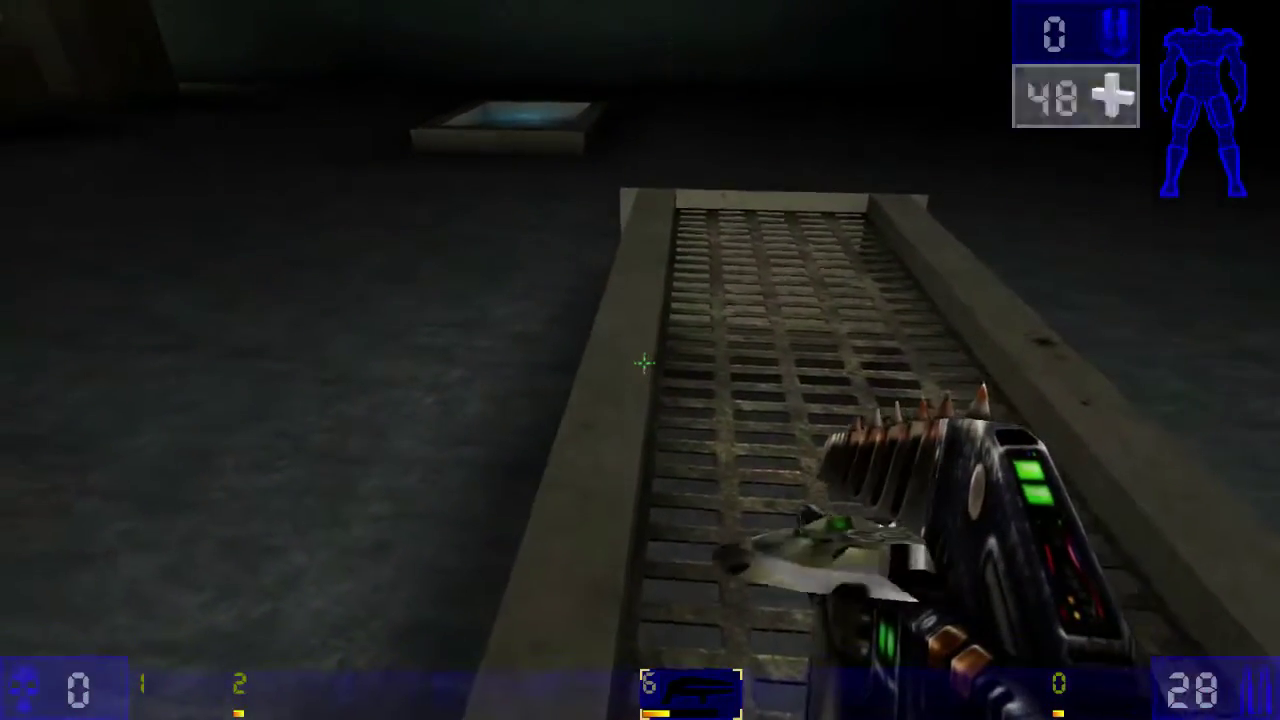
left_click(644, 364)
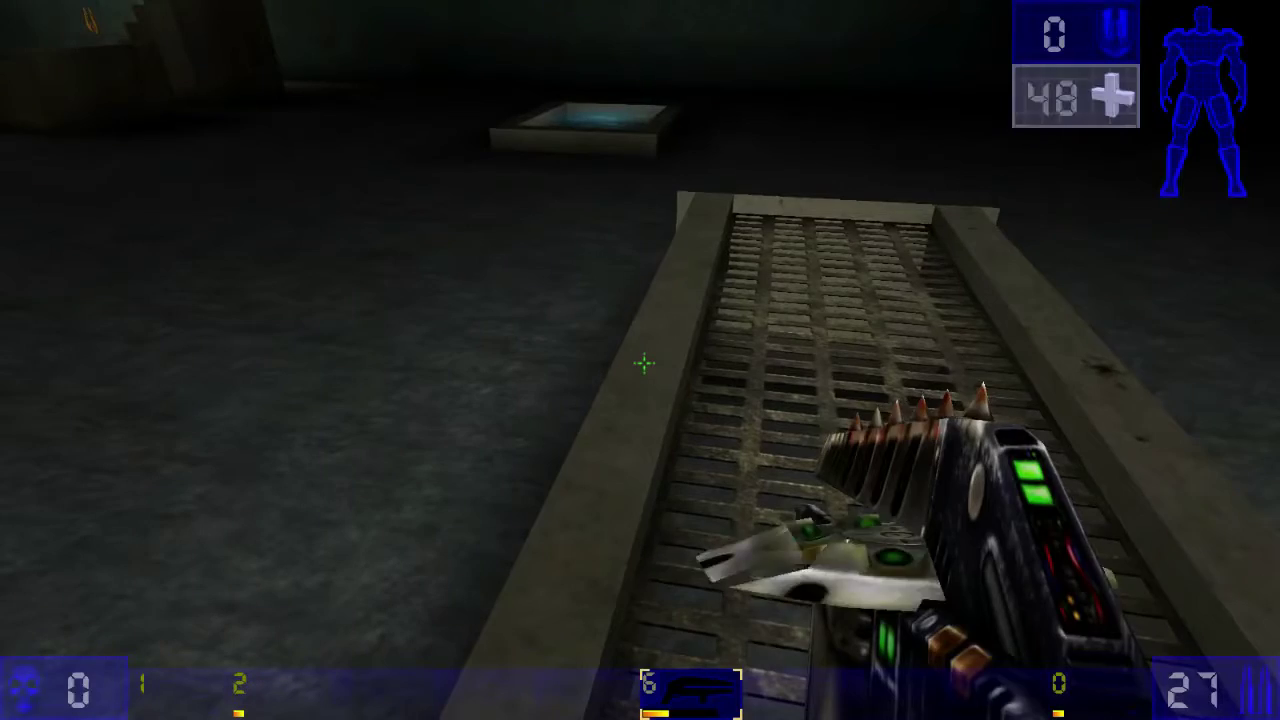
left_click(644, 364)
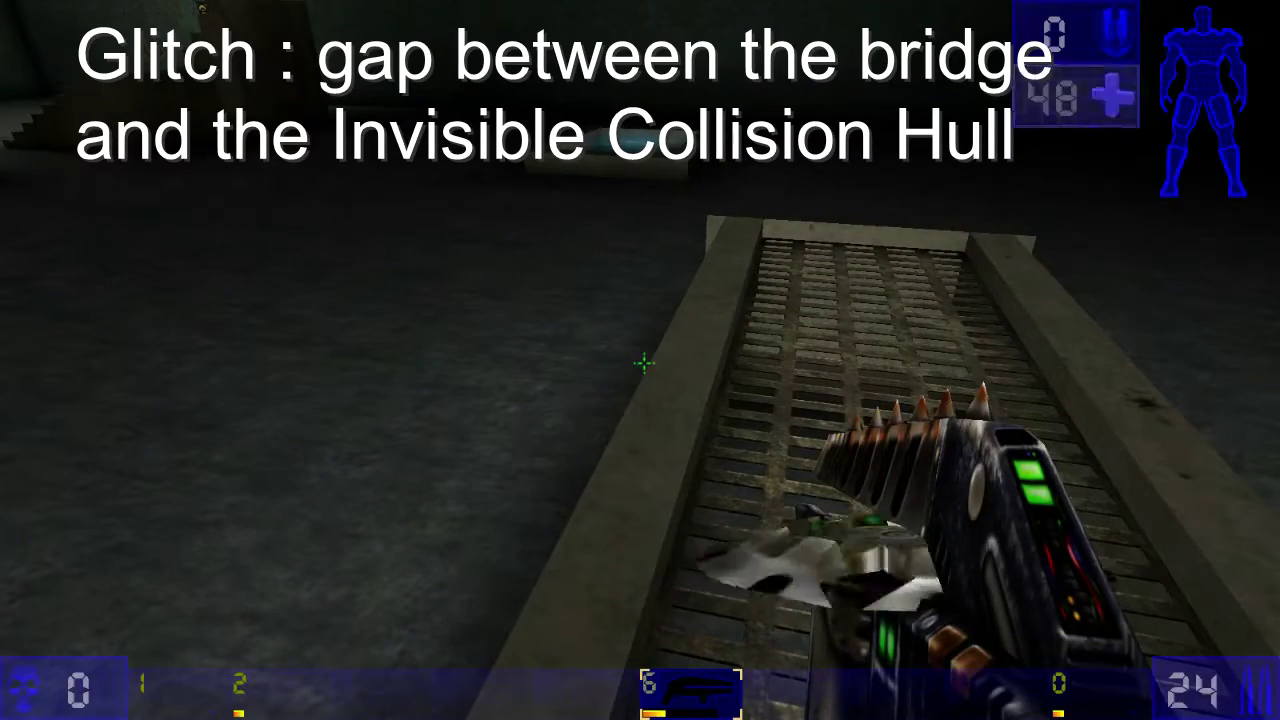
left_click(644, 364)
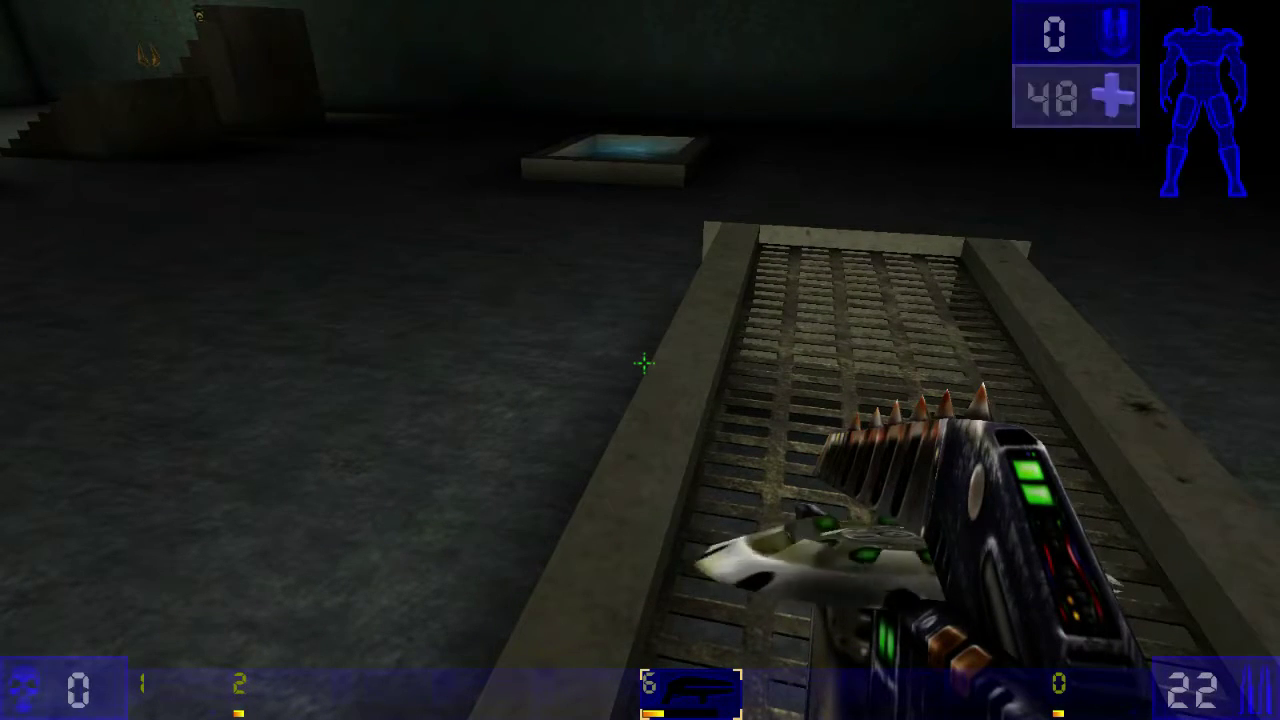
Step: Go back down the ramp, view the bridge from beside its base and climb back onto the grate
key("d")
key("s")
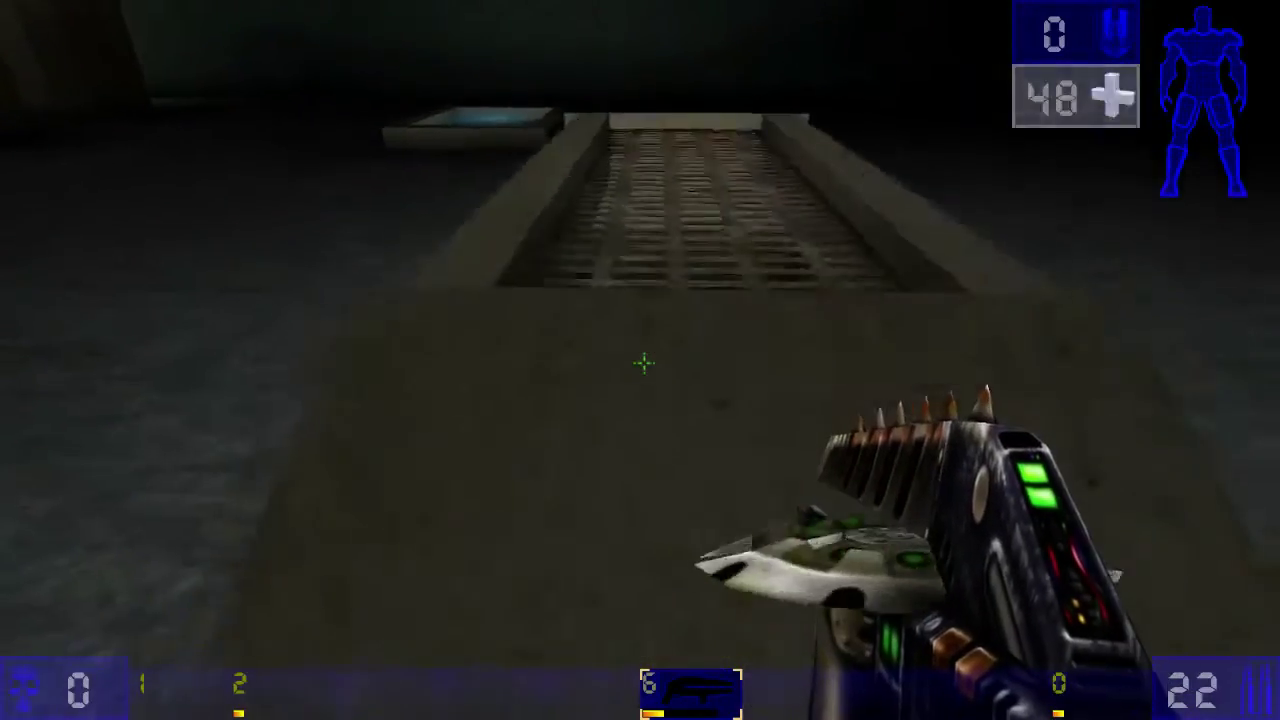
key("a")
key("w")
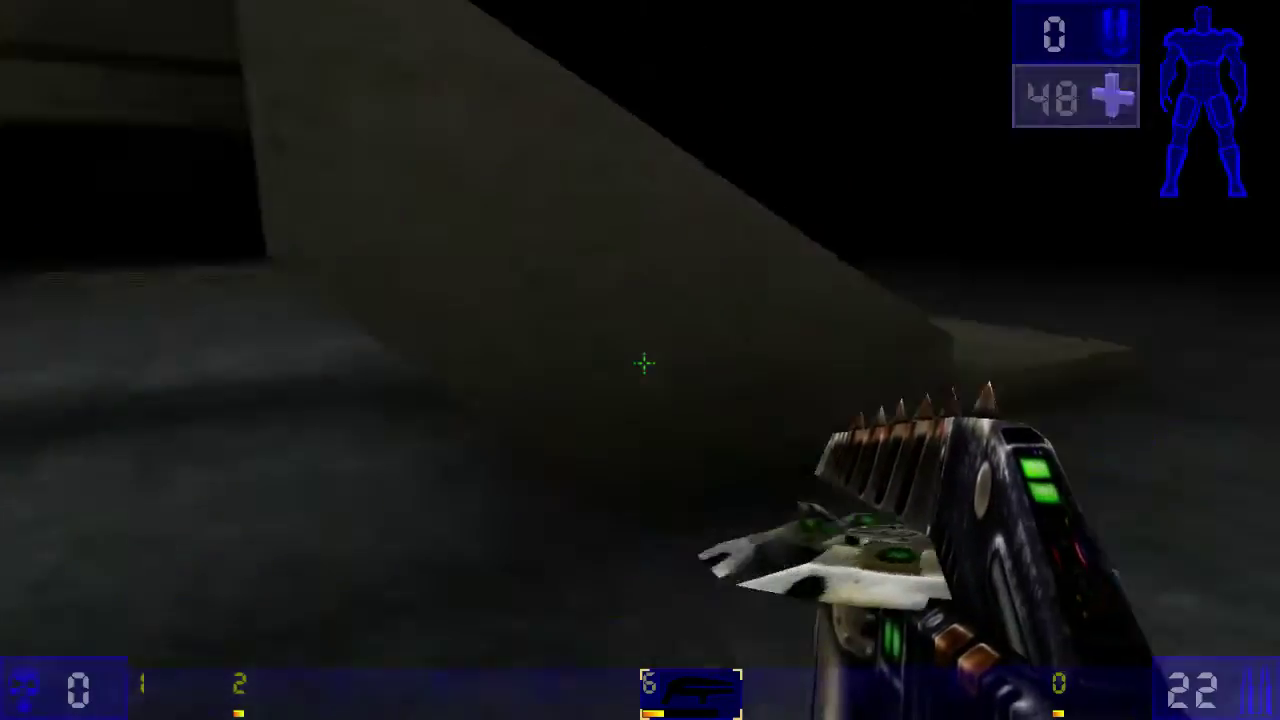
key("w")
key("d")
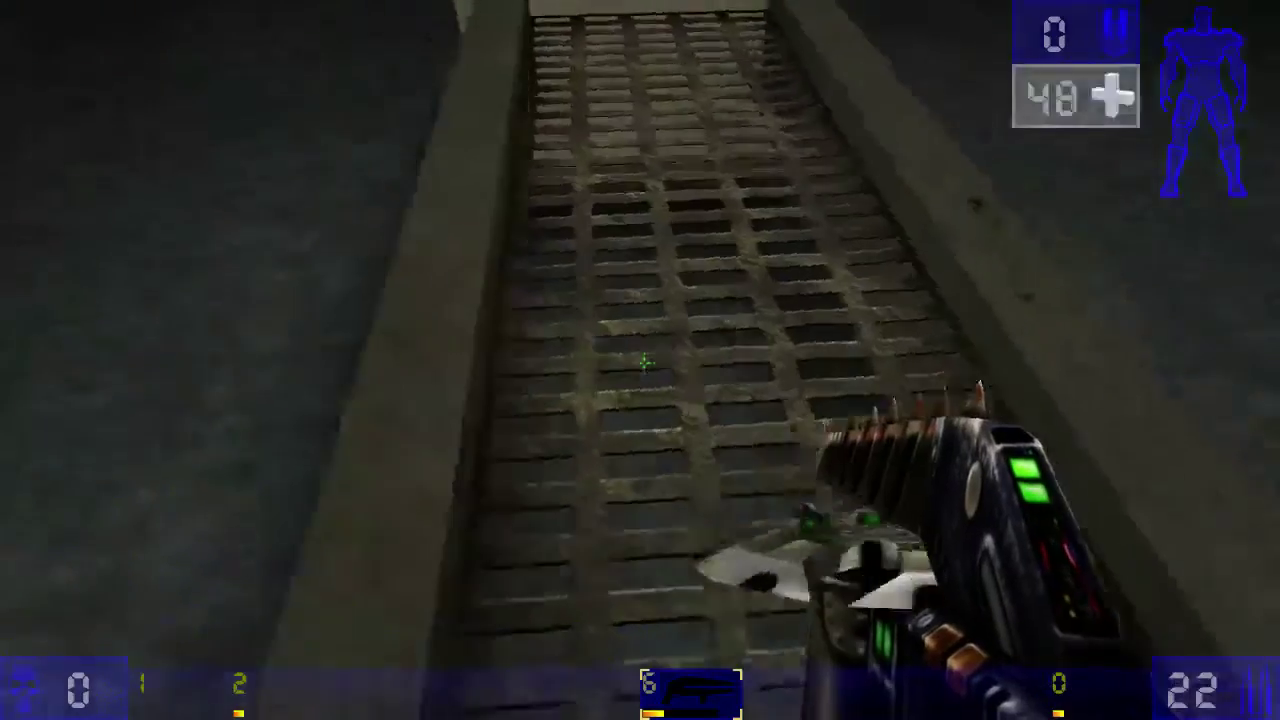
Step: Step off the bridge's side, examine the grate's underside and the beams from below, and return to the top
key("a")
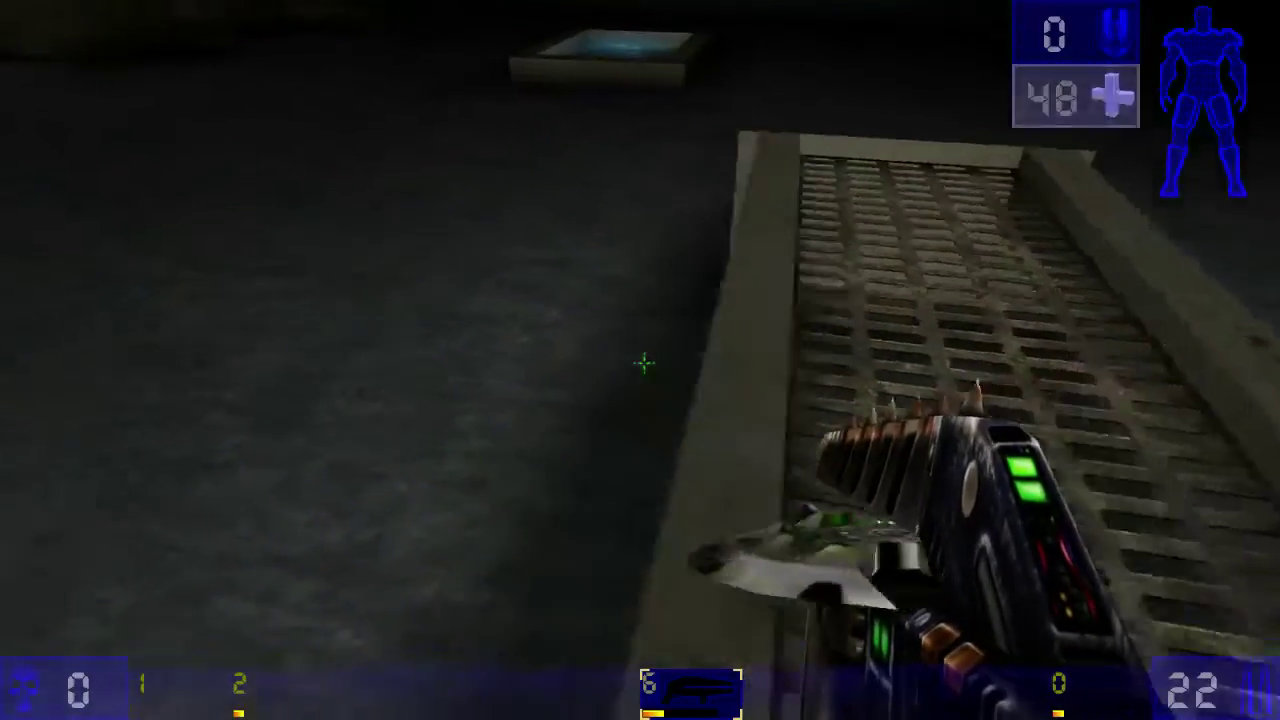
key("a")
key("w")
key("d")
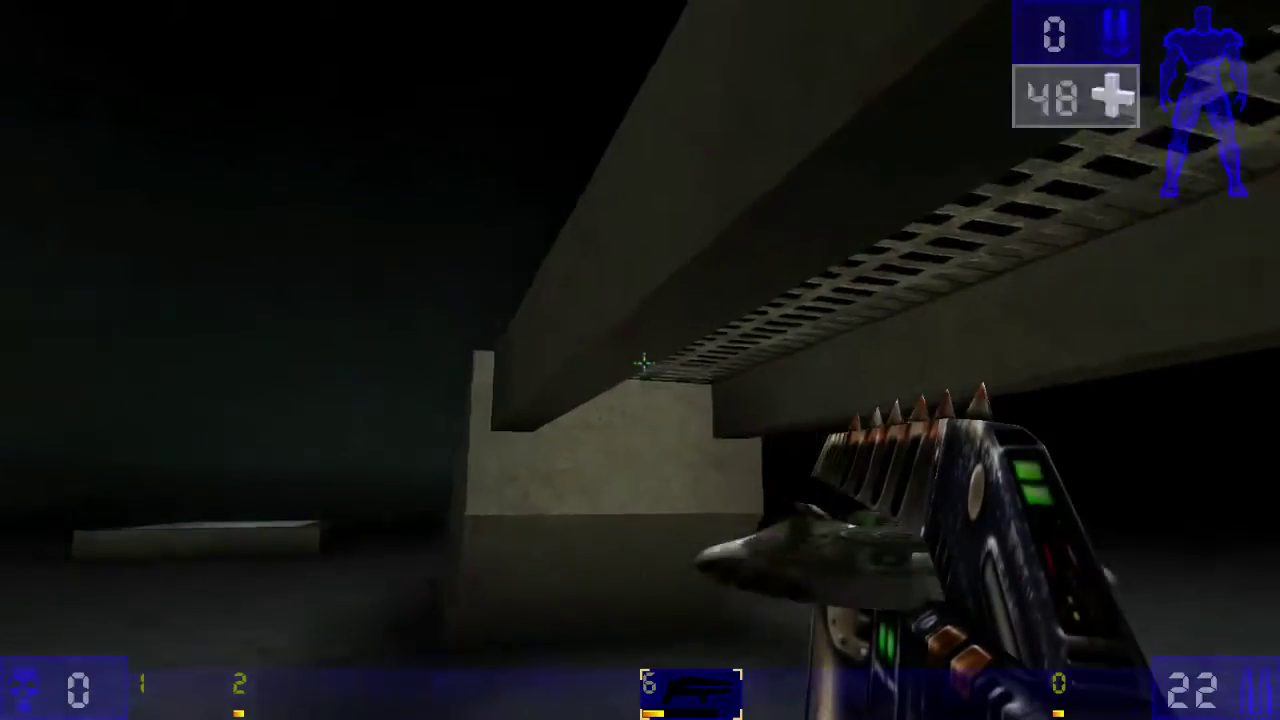
key("a")
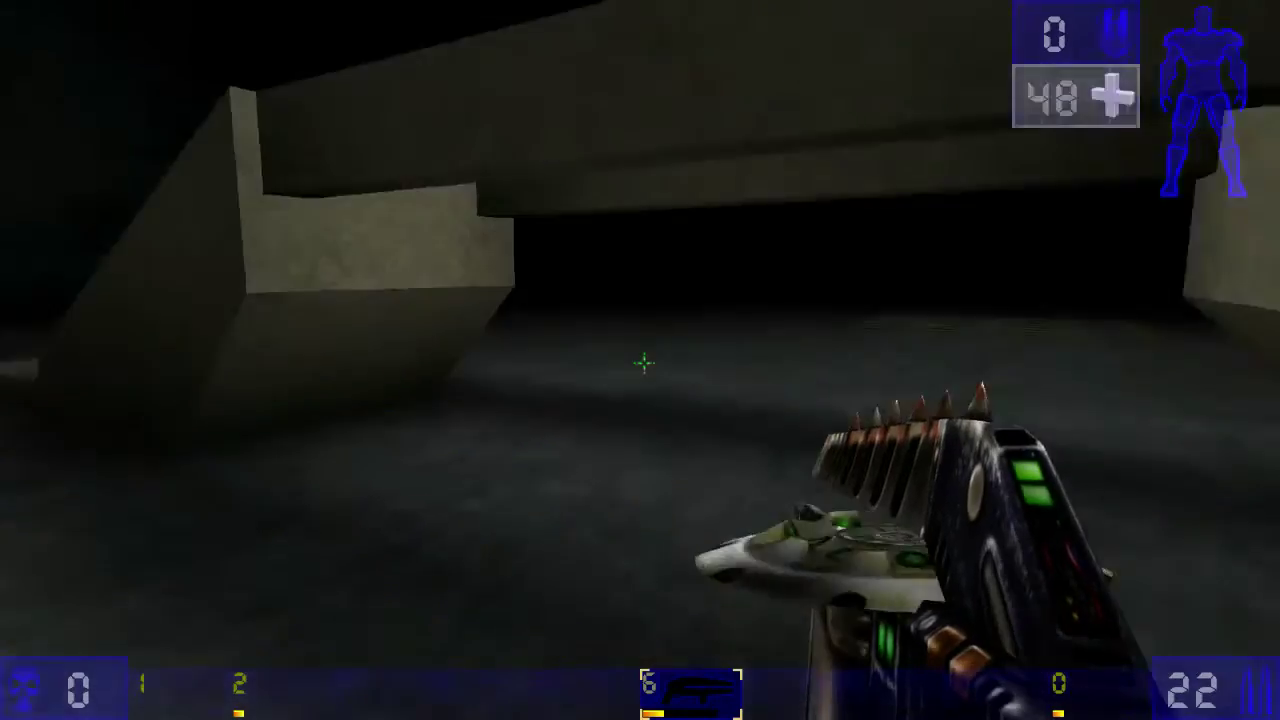
key("w")
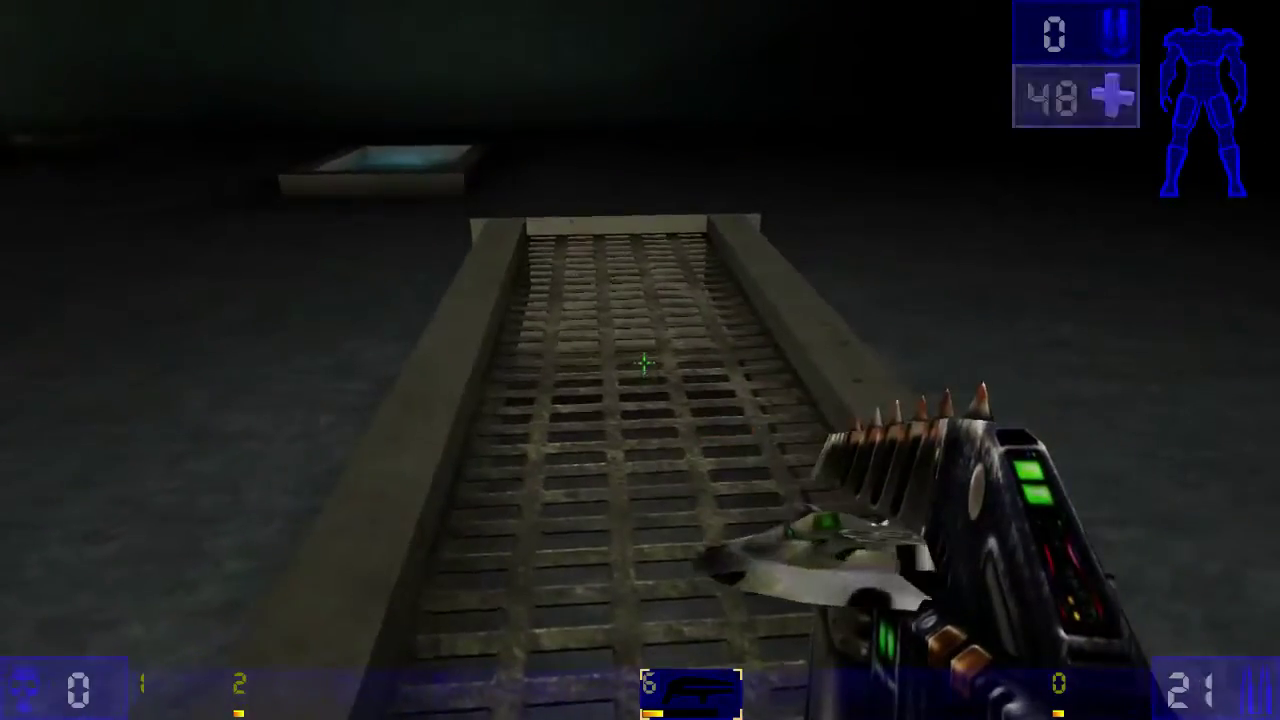
Step: Fire Ripper blades along the opposite side beam and near the far end of the grate to test its collision edge
left_click(644, 364)
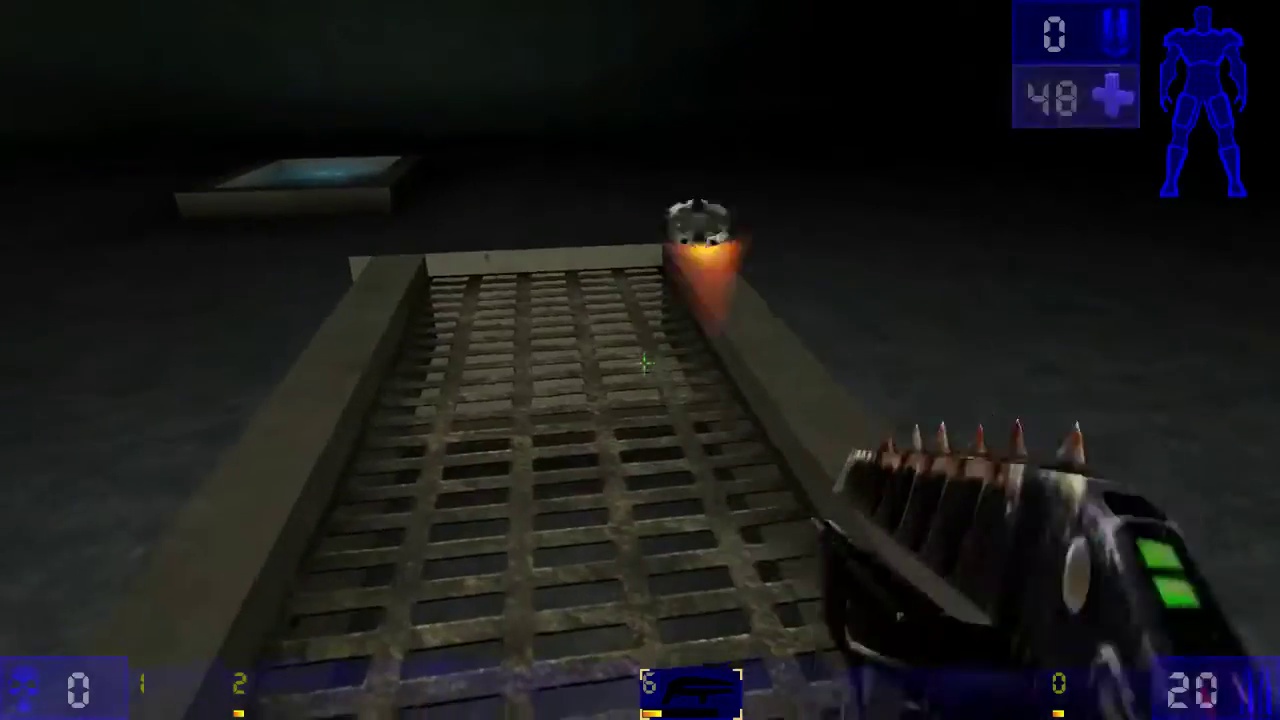
key("w")
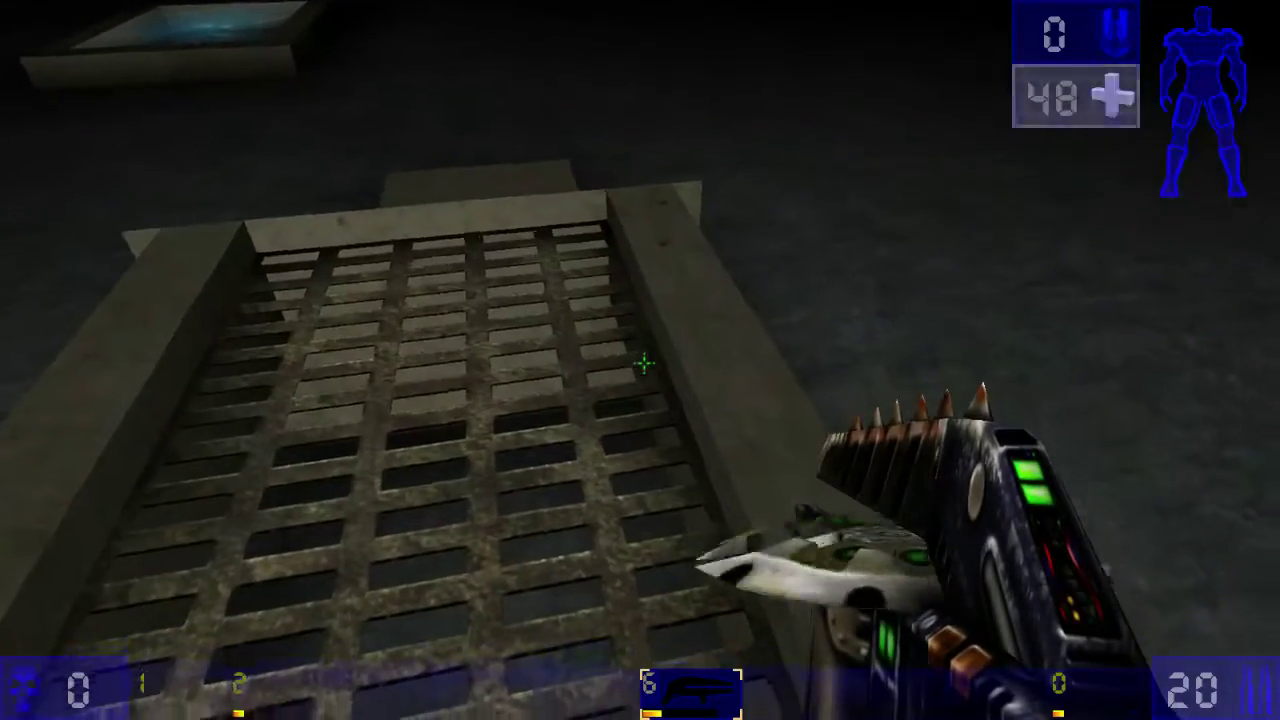
left_click(644, 363)
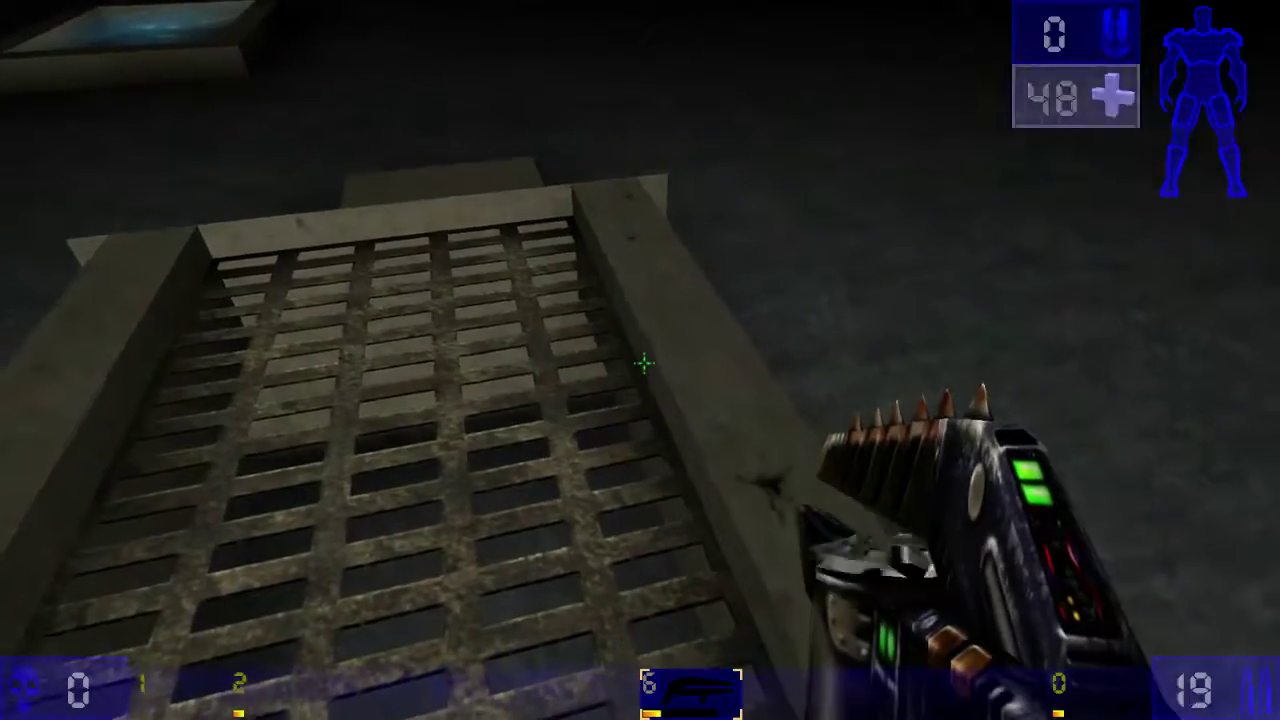
left_click(644, 363)
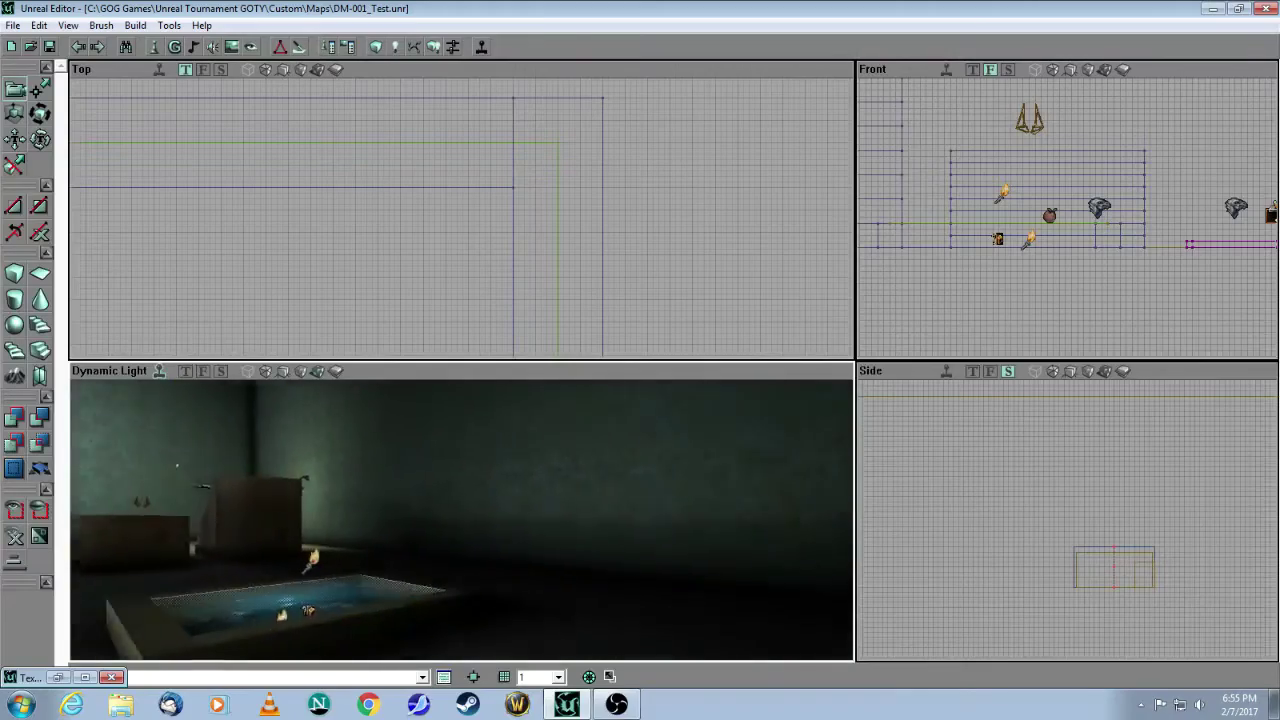
Step: Show the non-solid Zone Portal settings for a special brush, with Invisible off and 2 Sided on, without adding a brush
left_click_drag(461, 520, 400, 590)
left_click_drag(543, 560, 580, 500)
left_click_drag(461, 520, 430, 550)
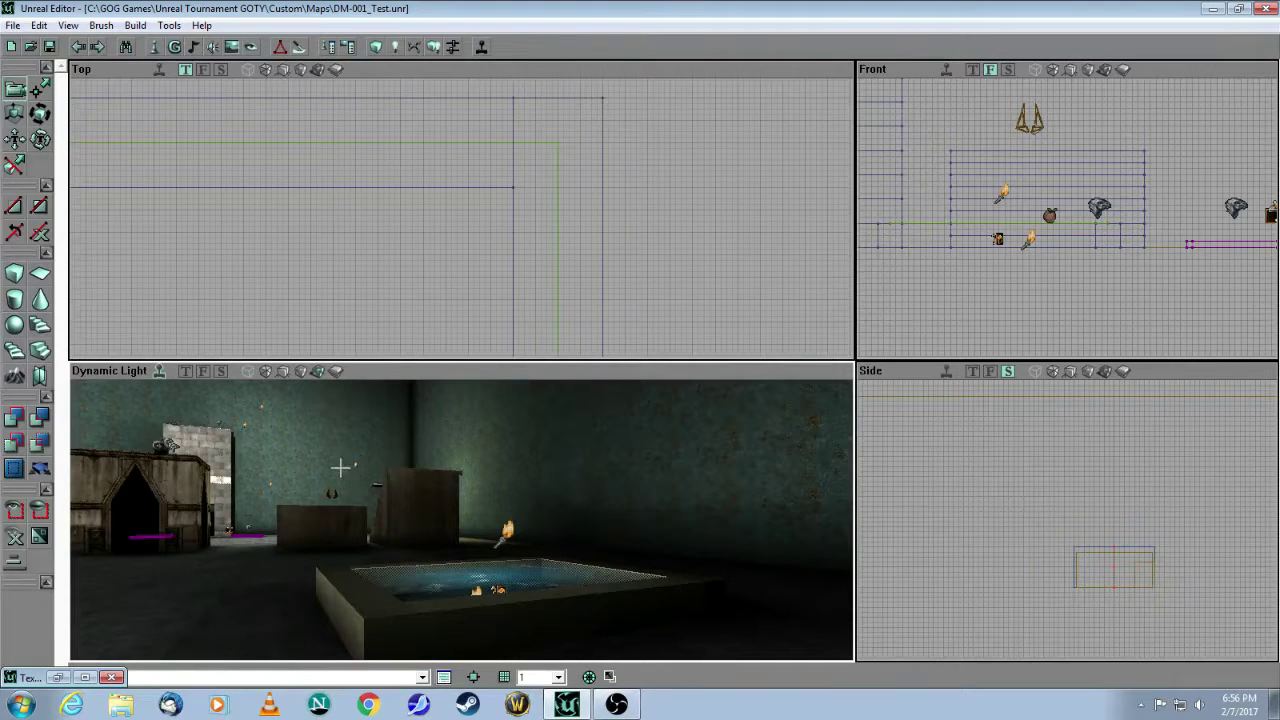
left_click(13, 470)
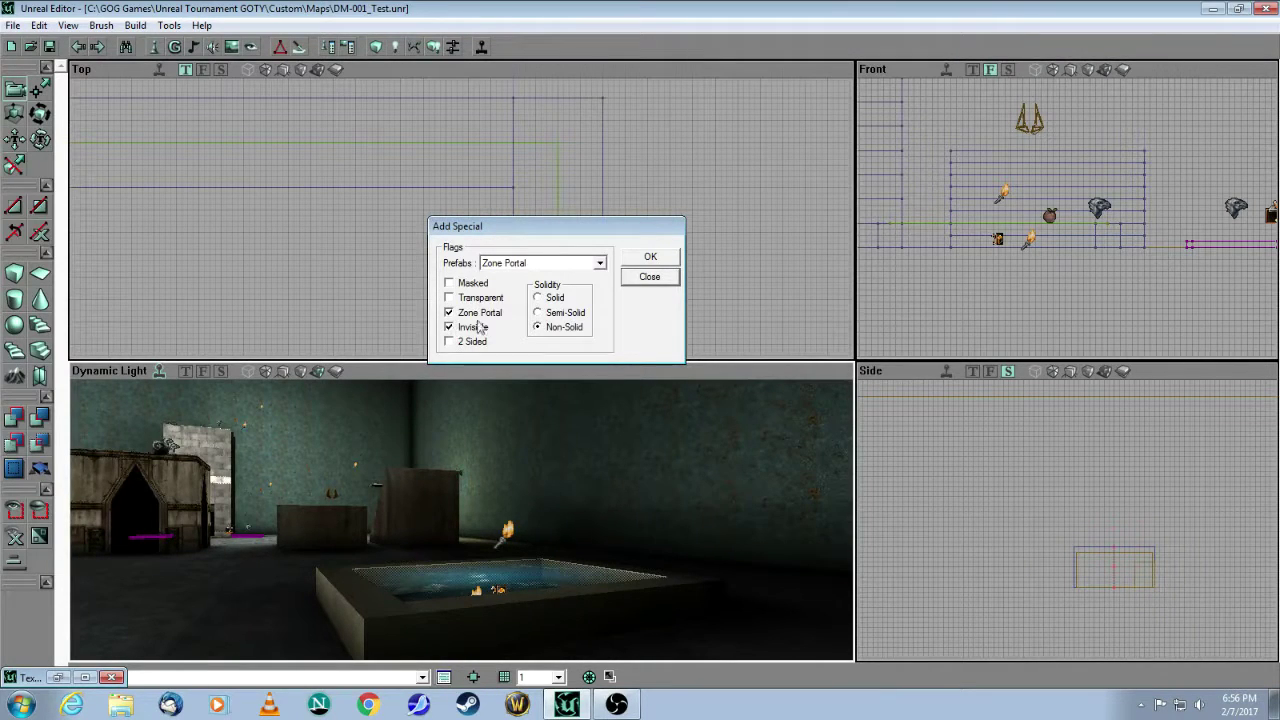
left_click_drag(467, 575, 468, 515)
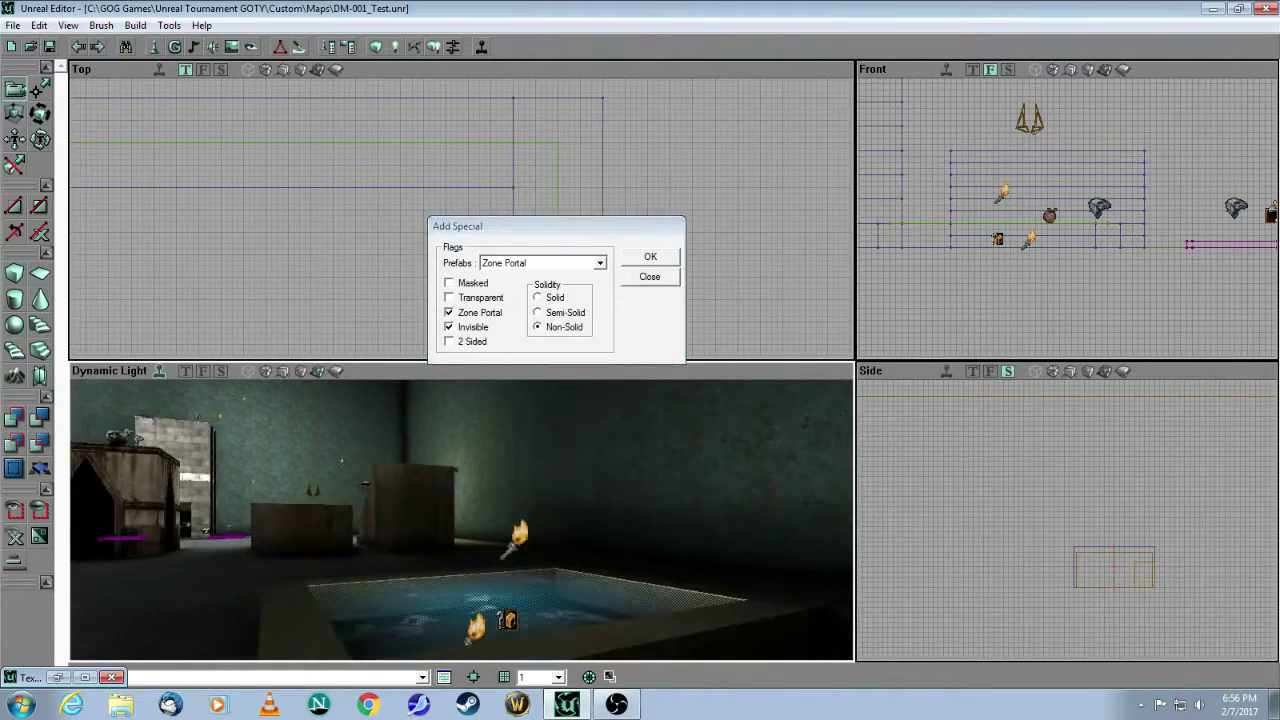
left_click(449, 328)
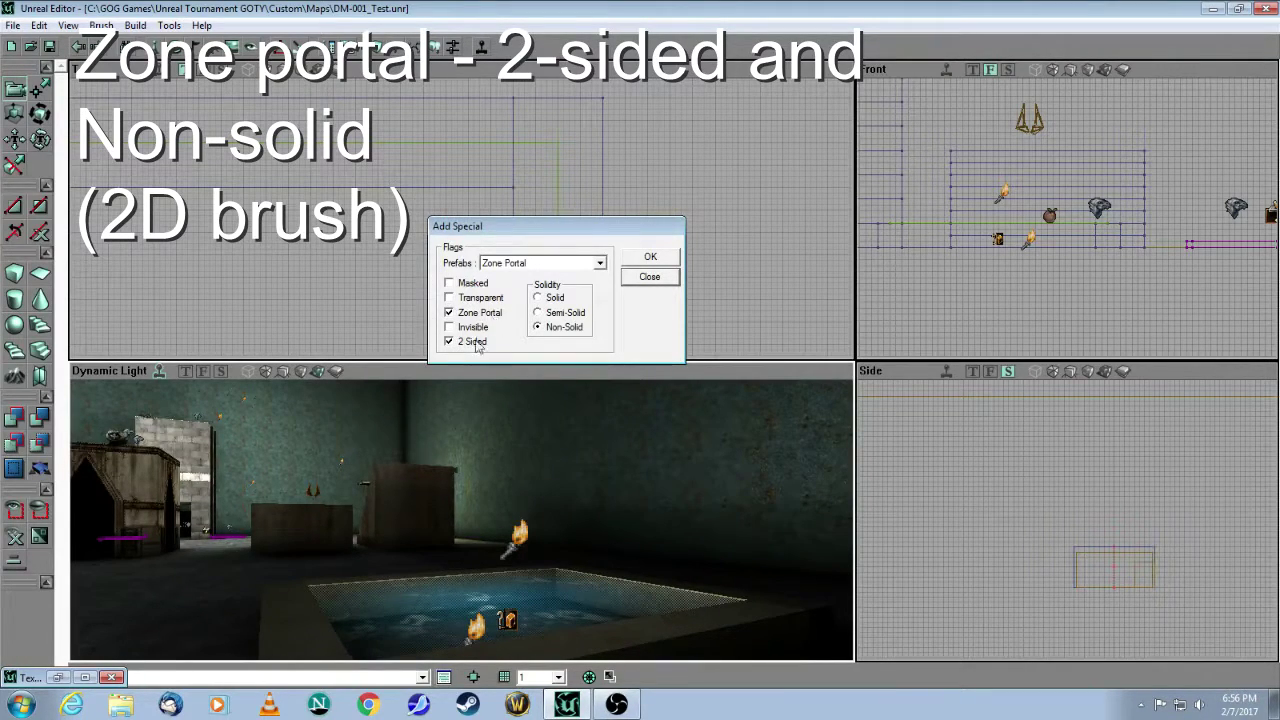
left_click(650, 276)
Step: Browse the Water group of the GenFluid texture package for water surface textures, then close the texture browser
left_click_drag(563, 477, 541, 512)
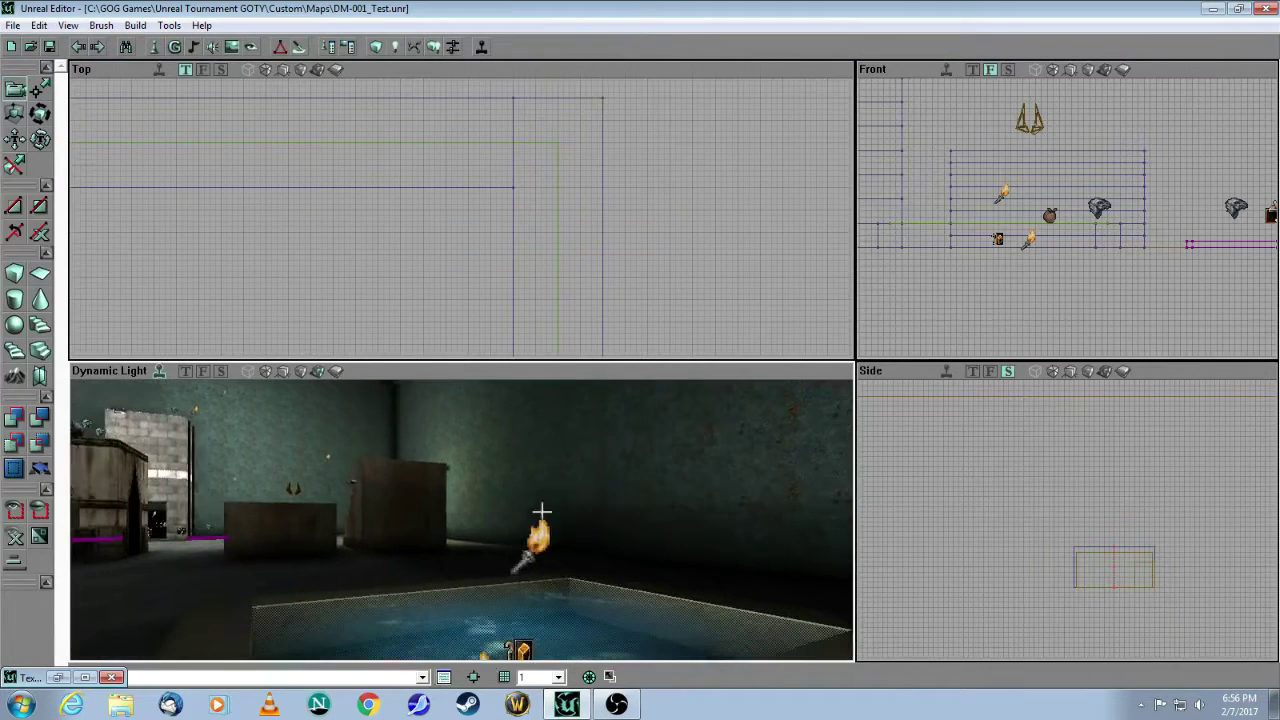
left_click(232, 48)
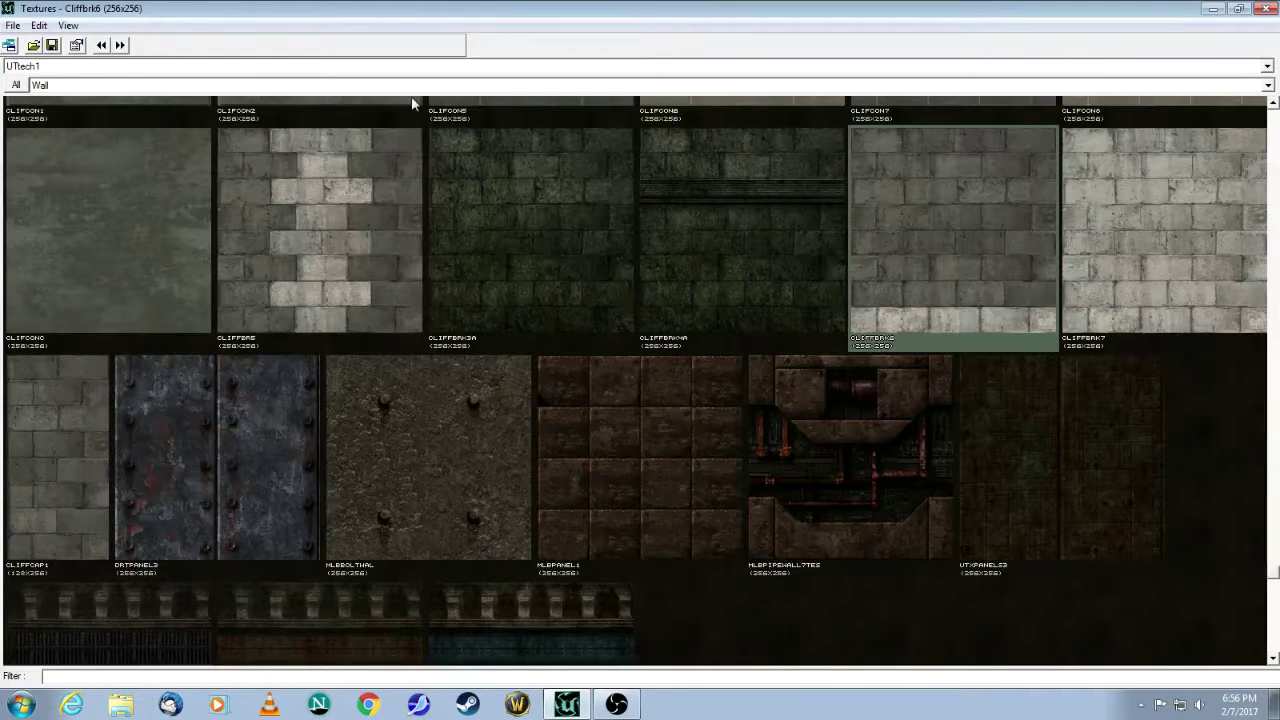
left_click(140, 67)
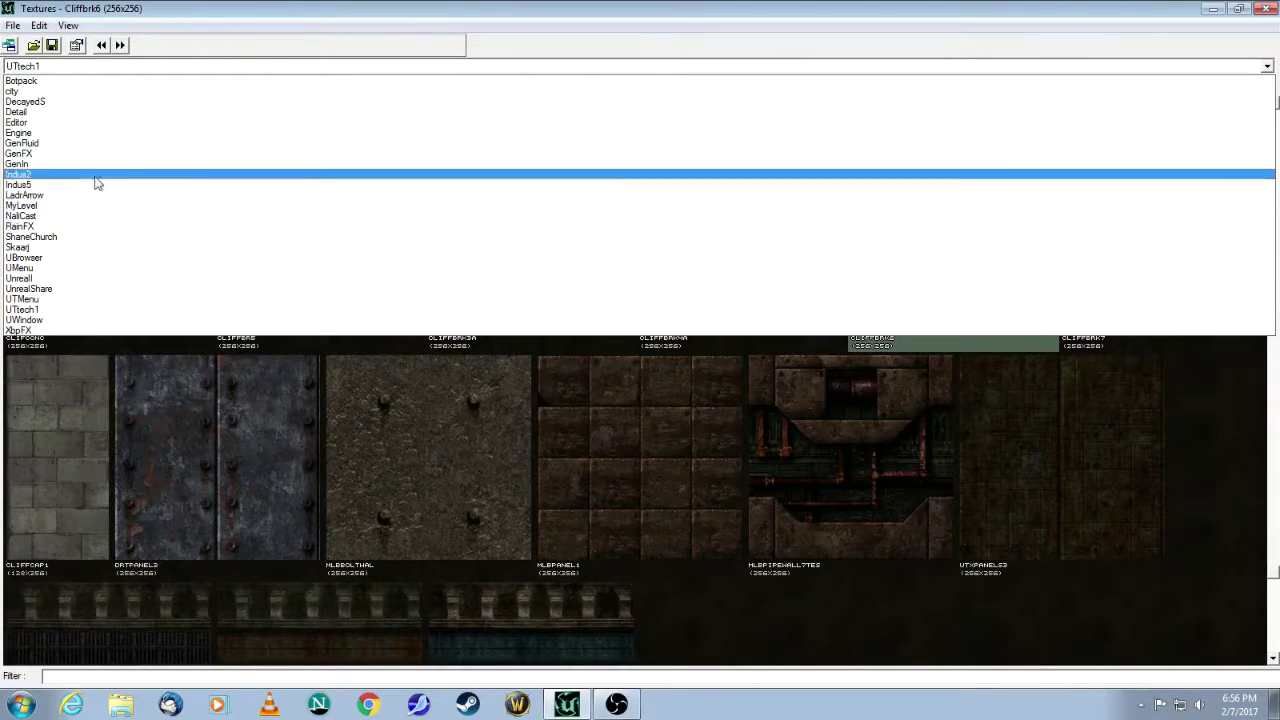
left_click(85, 146)
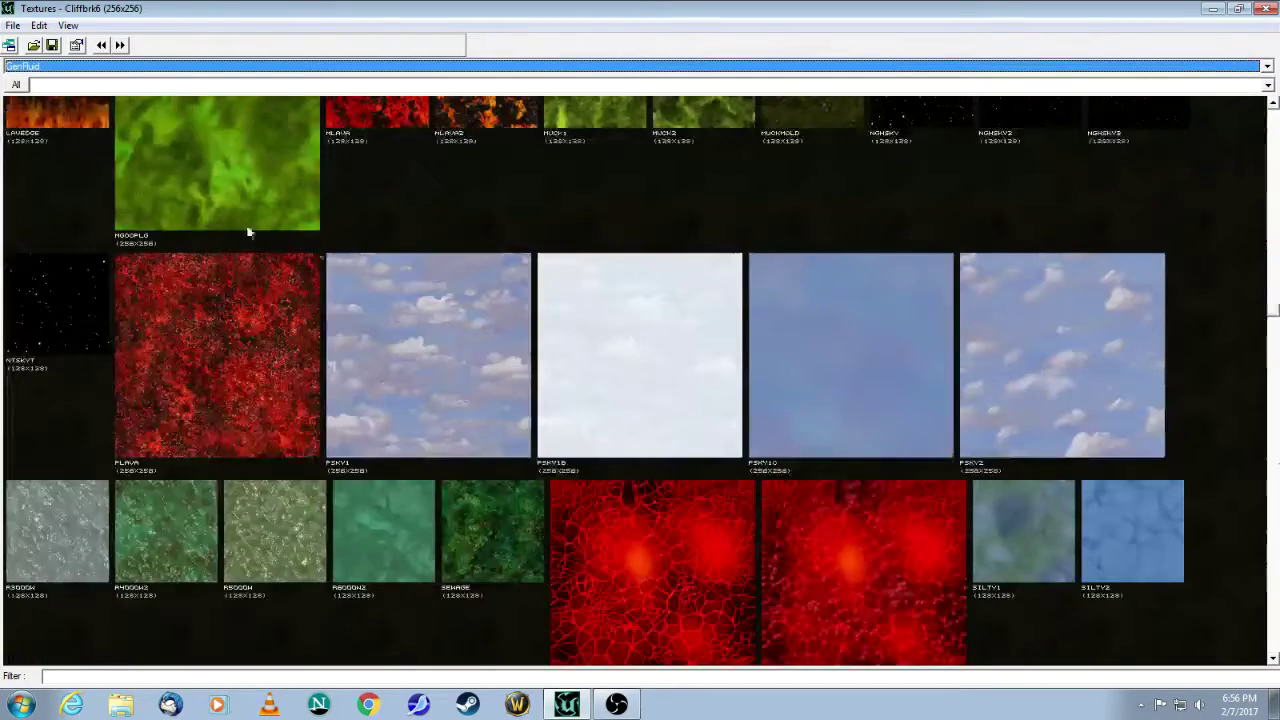
left_click(36, 86)
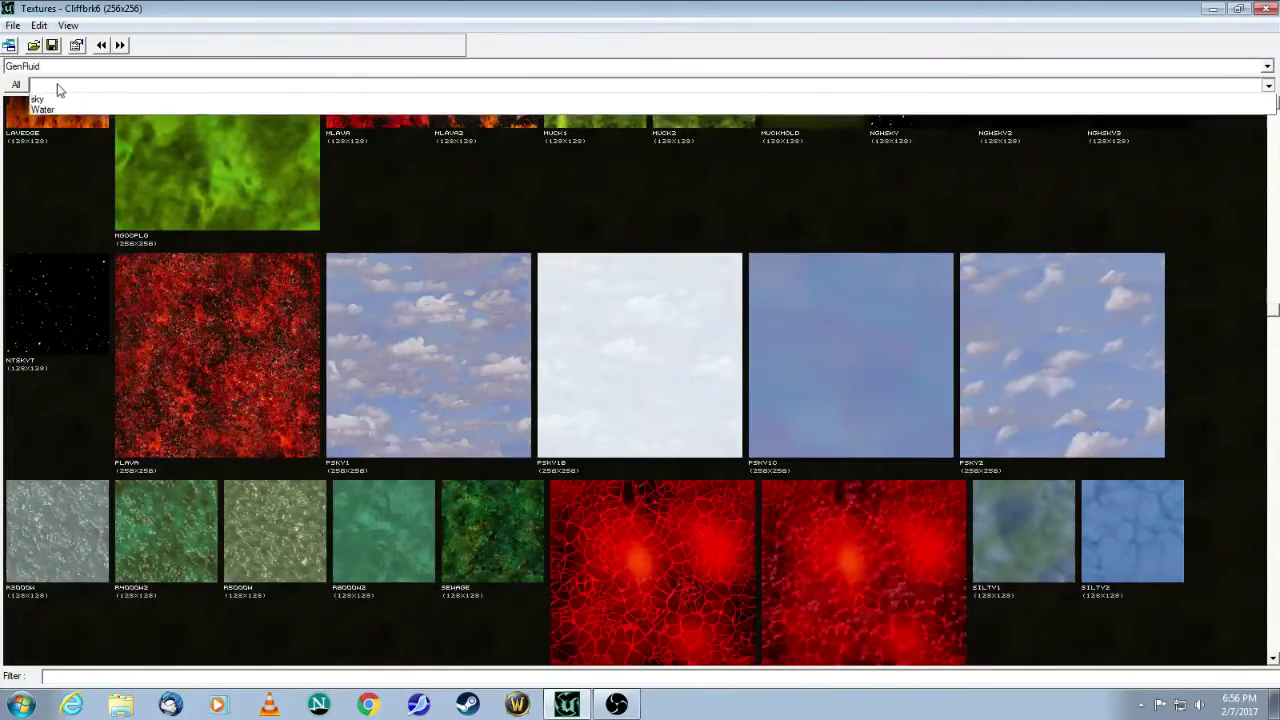
left_click(60, 116)
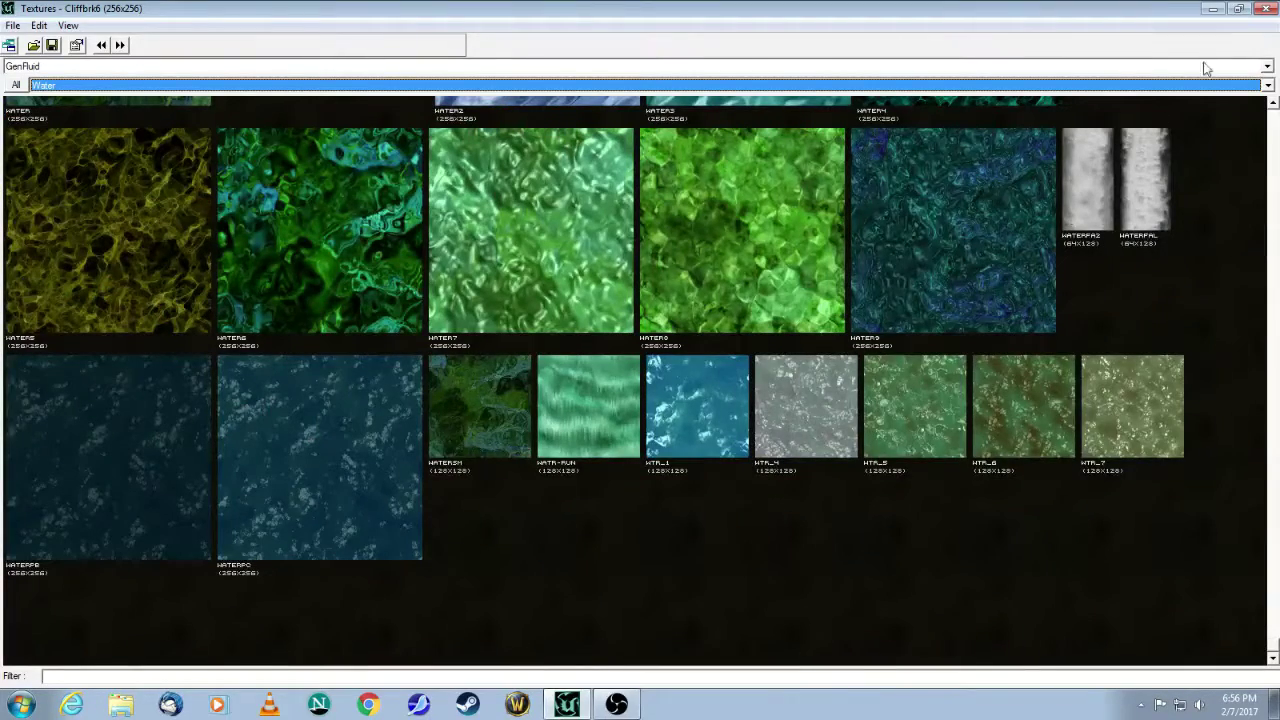
left_click(1265, 9)
Step: Examine the pool's outer wall, rim and the edges of its water sheet from outside and above
left_click_drag(658, 529, 660, 585)
mouse_move(460, 520)
left_mouse_down()
mouse_move(458, 475)
mouse_move(425, 525)
mouse_move(440, 490)
mouse_move(440, 575)
mouse_move(450, 525)
left_mouse_up()
left_click_drag(645, 540, 640, 580)
left_click(528, 597)
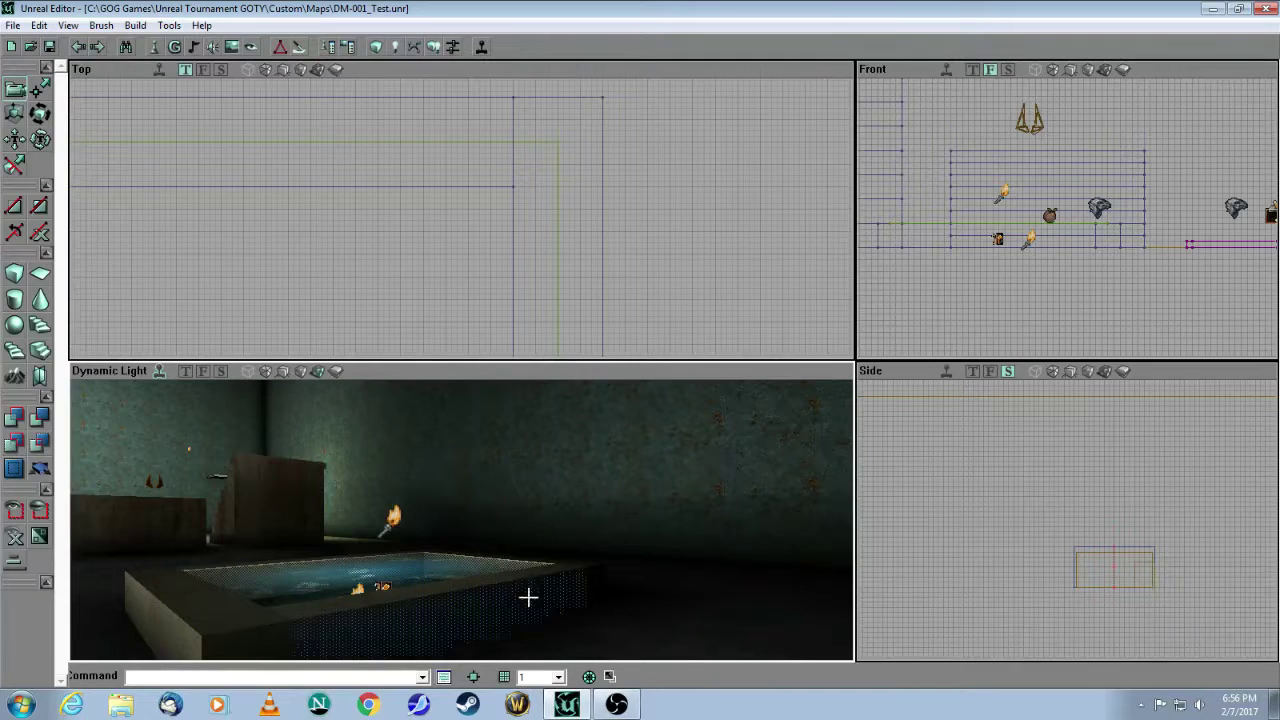
left_click(230, 538)
left_click_drag(290, 545, 298, 570)
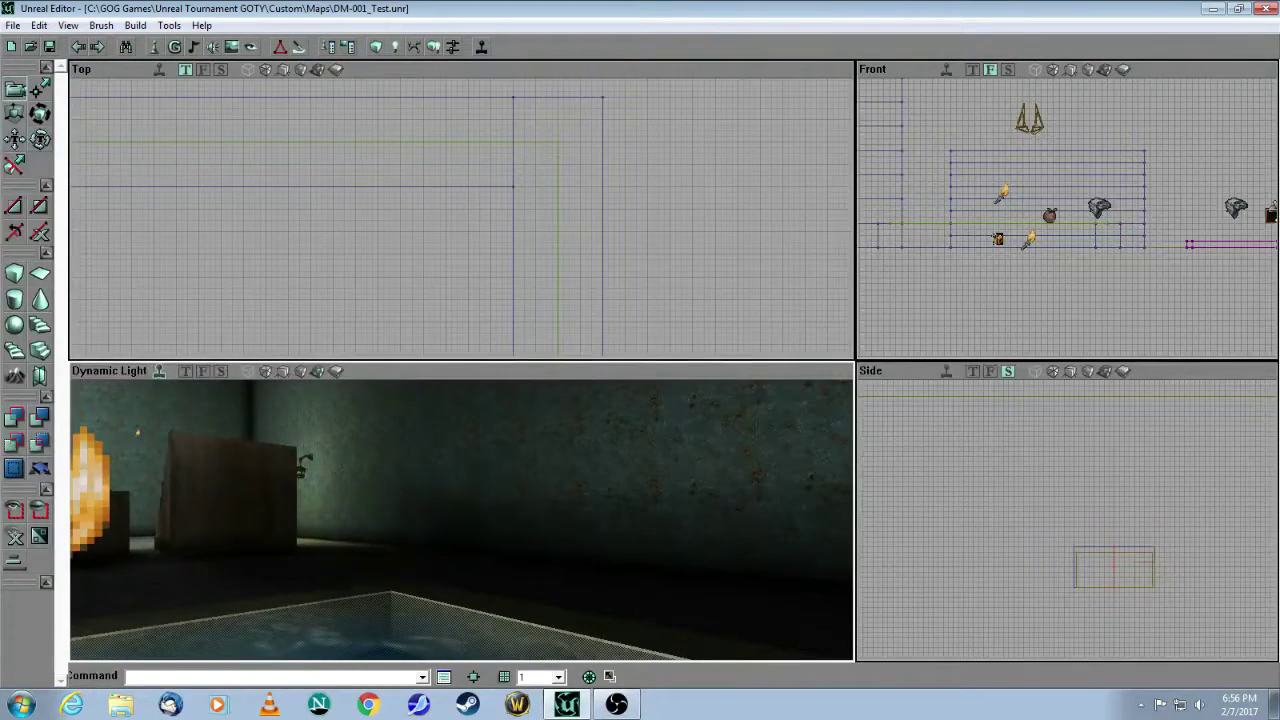
mouse_move(503, 607)
left_mouse_down()
mouse_move(503, 640)
mouse_move(540, 625)
mouse_move(462, 650)
mouse_move(490, 605)
left_mouse_up()
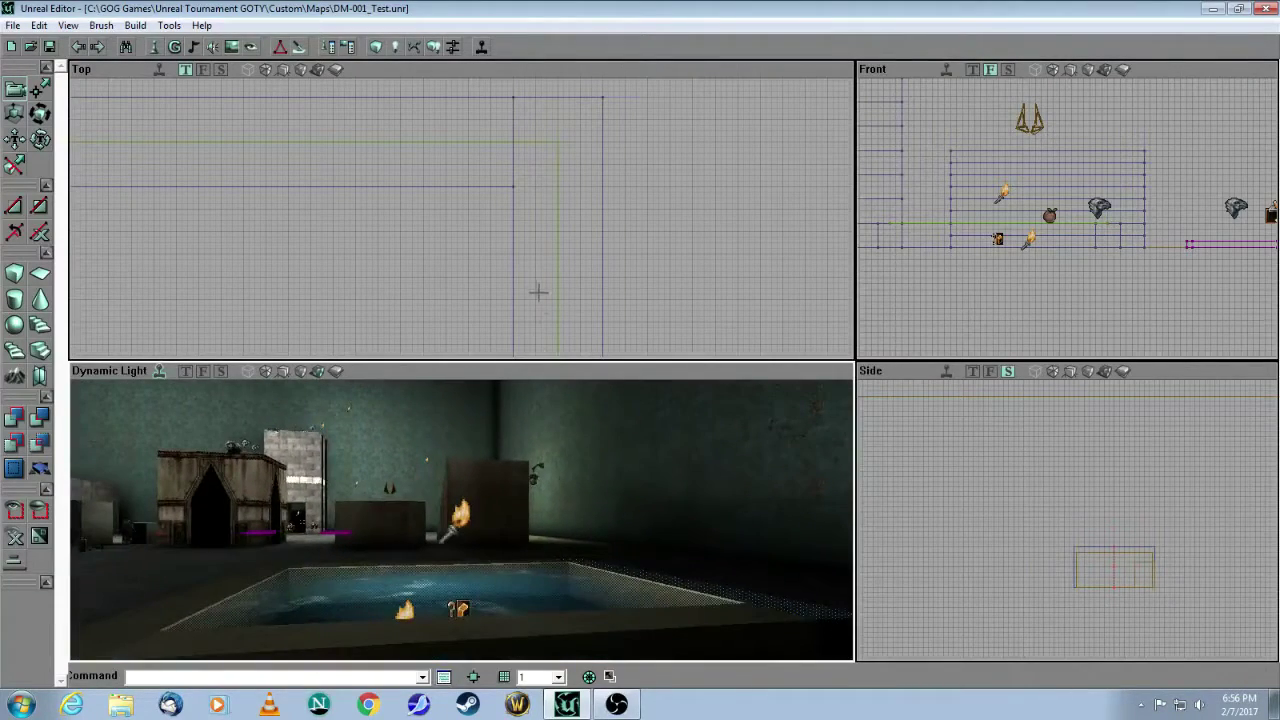
left_click_drag(574, 558, 574, 558)
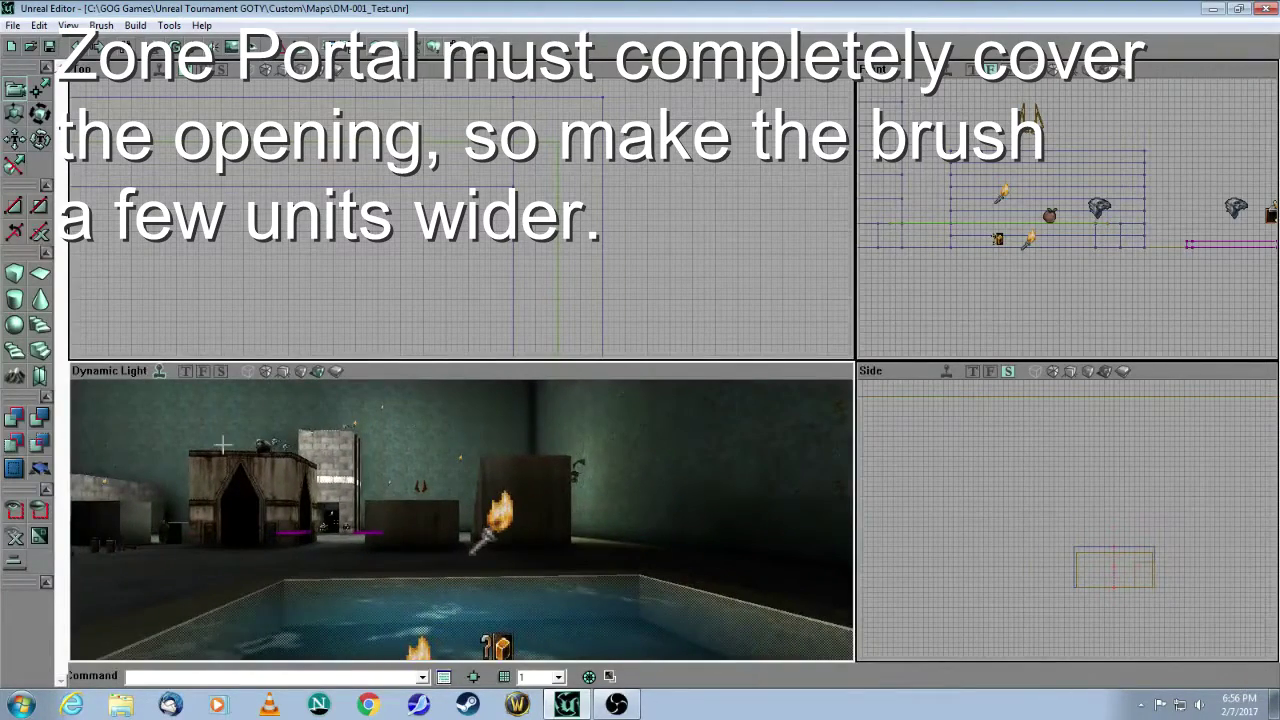
left_click_drag(287, 613, 292, 600)
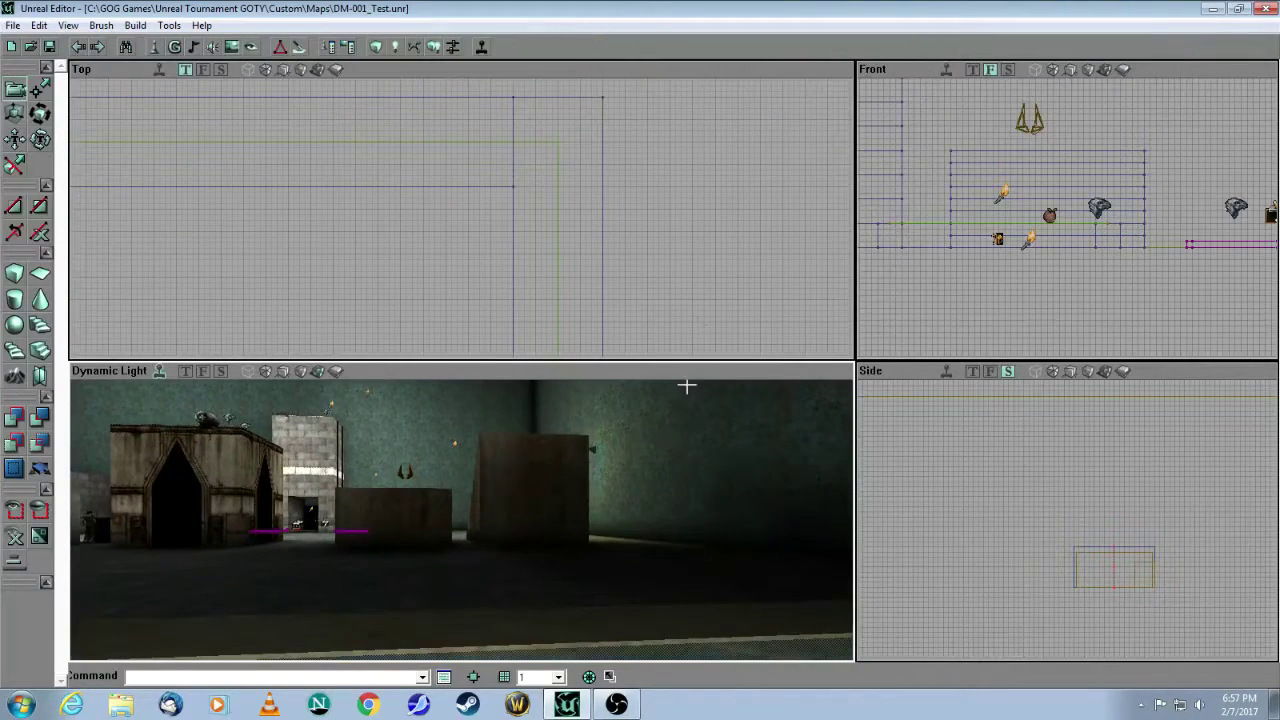
Step: Select the water surface's zone portal sheet in the Front view and examine how its outline meets the pool walls
left_click_drag(1000, 268, 1140, 262)
left_click_drag(1010, 240, 1010, 208)
mouse_move(1116, 290)
left_mouse_down()
mouse_move(1261, 217)
mouse_move(1244, 220)
left_mouse_up()
left_click(1166, 187)
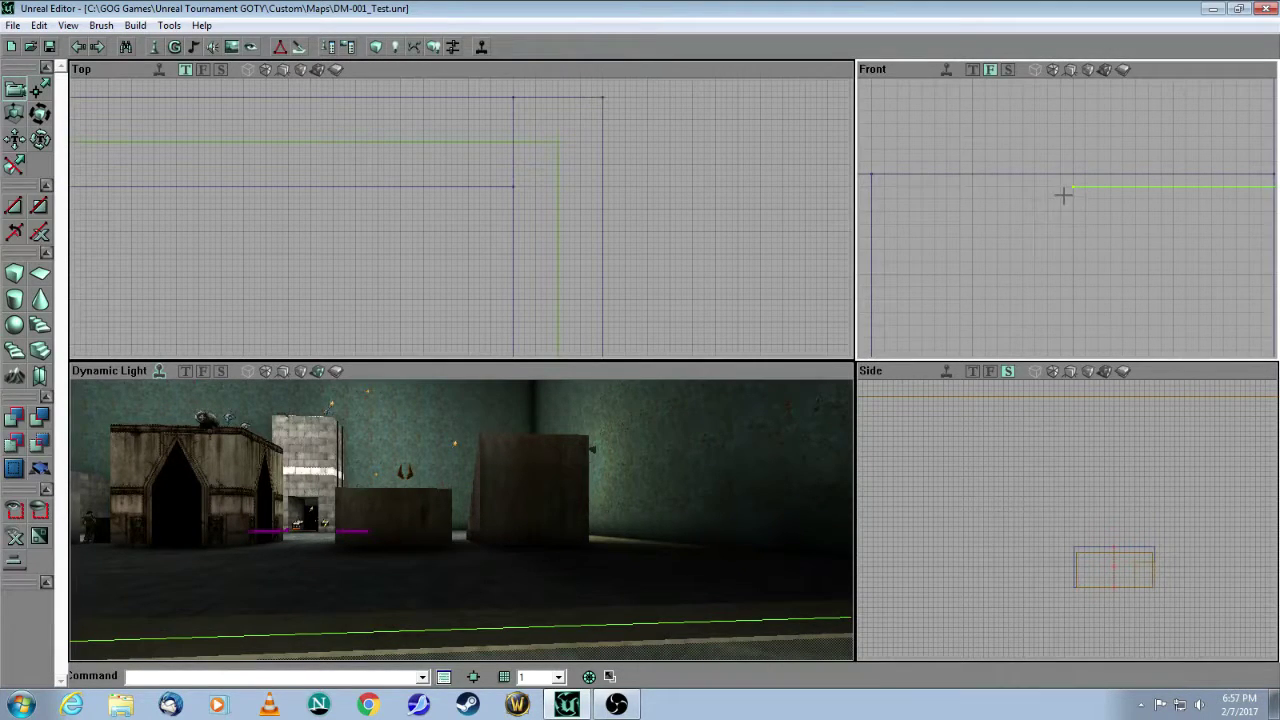
left_click_drag(698, 539, 846, 582)
left_click_drag(778, 514, 641, 492)
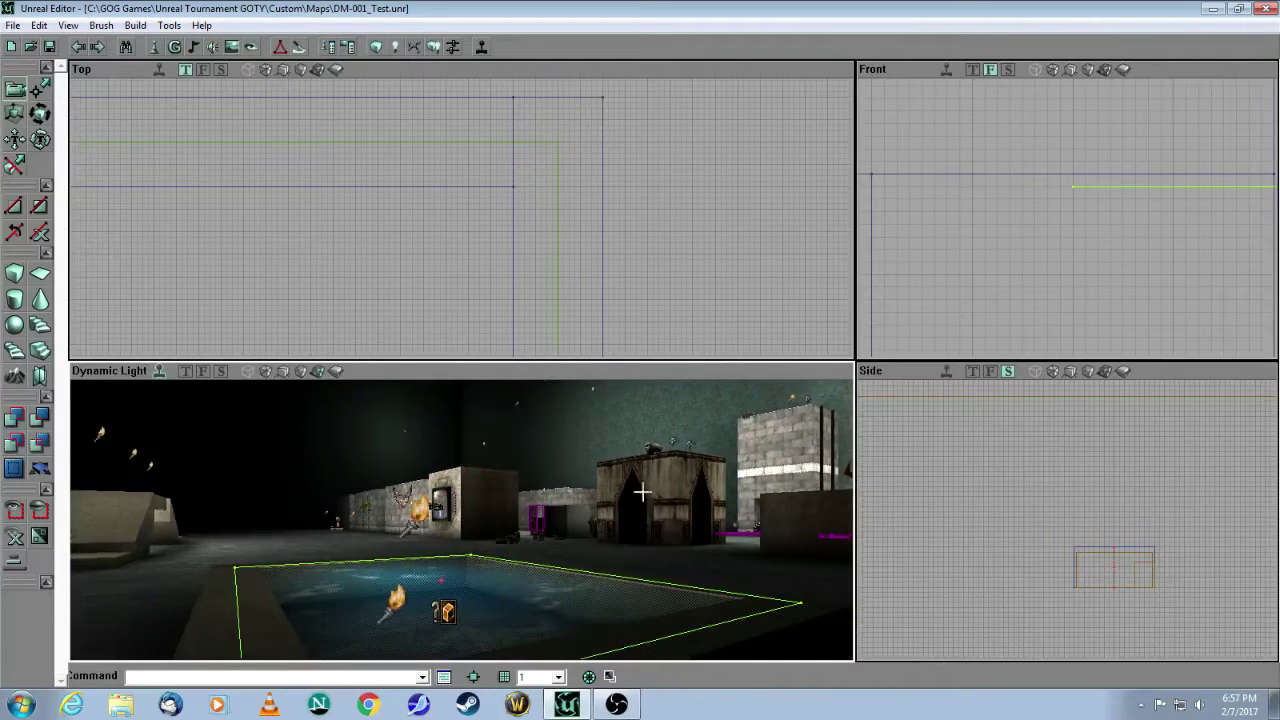
Step: Switch the 3D view to Zone/Portal display and inspect the zones above the water sheet and inside the pool
left_click(336, 372)
mouse_move(460, 520)
left_mouse_down()
mouse_move(530, 500)
mouse_move(545, 470)
mouse_move(660, 445)
left_mouse_up()
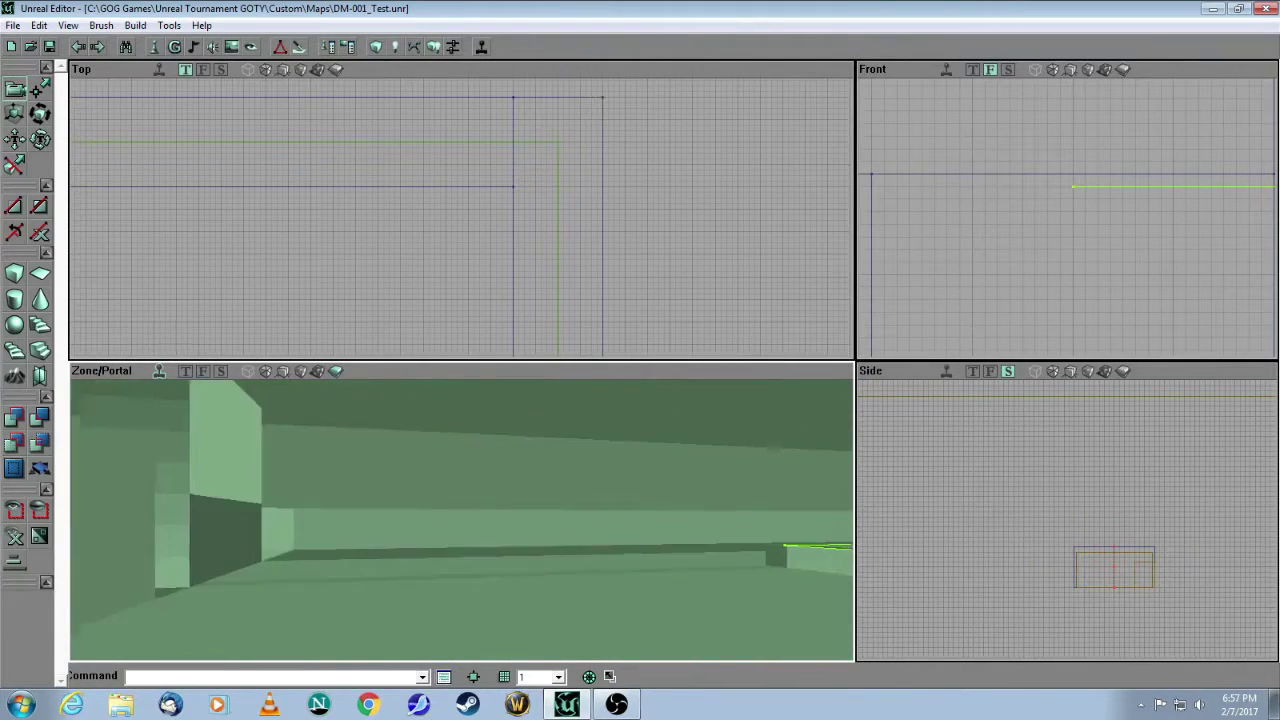
left_click_drag(502, 492, 580, 440)
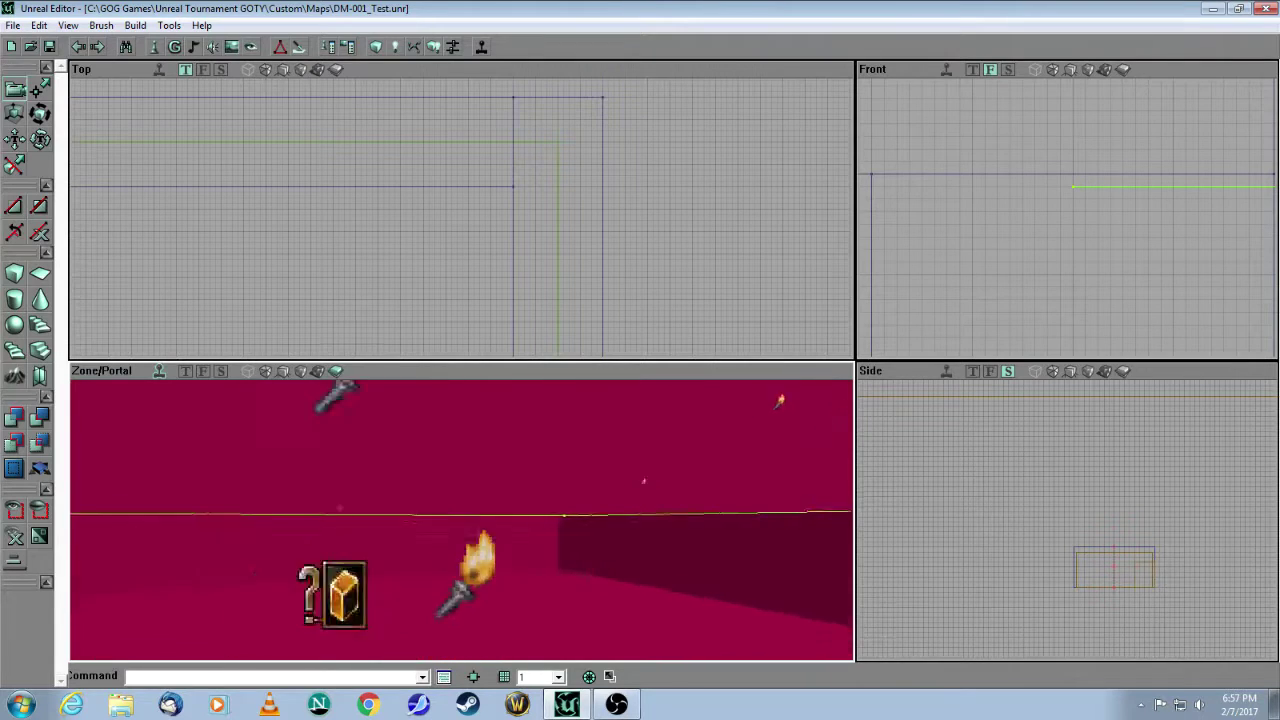
left_click_drag(462, 520, 484, 562)
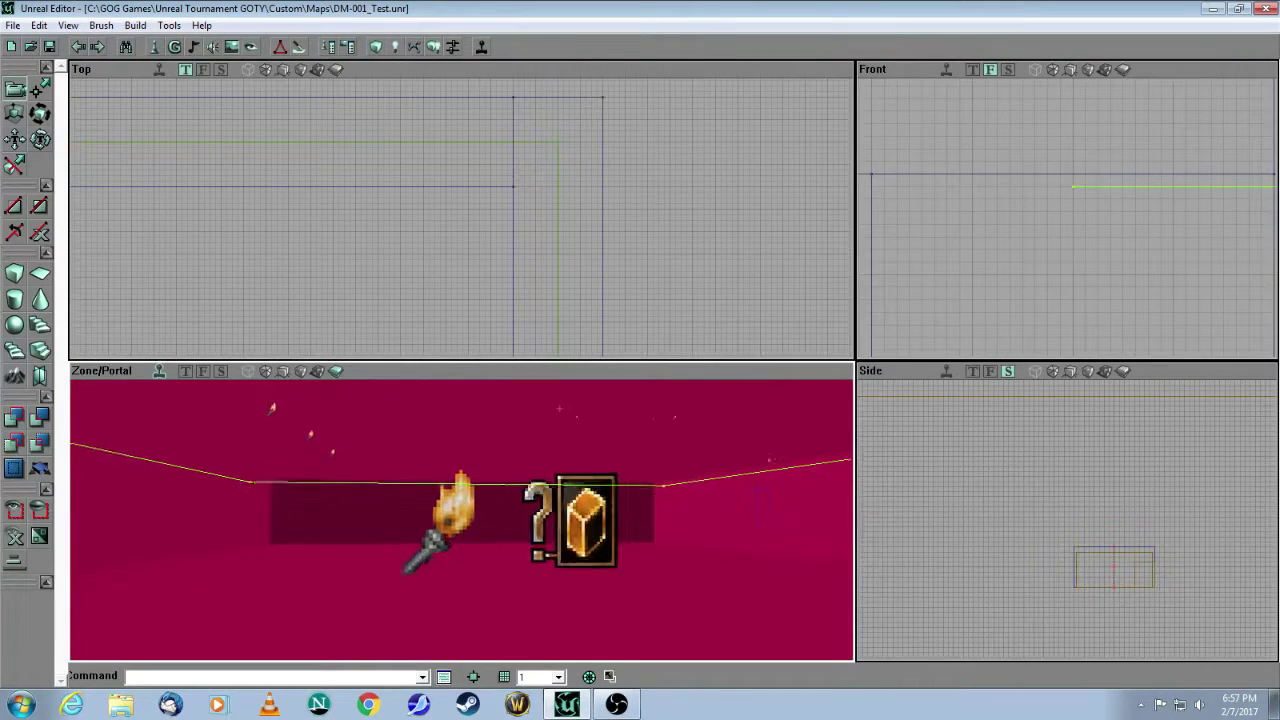
left_click_drag(676, 376, 682, 372)
Step: Point out the pool's zone actor, deselect it, and choose the WaterZone class under Actor > Info > ZoneInfo
left_click(547, 540)
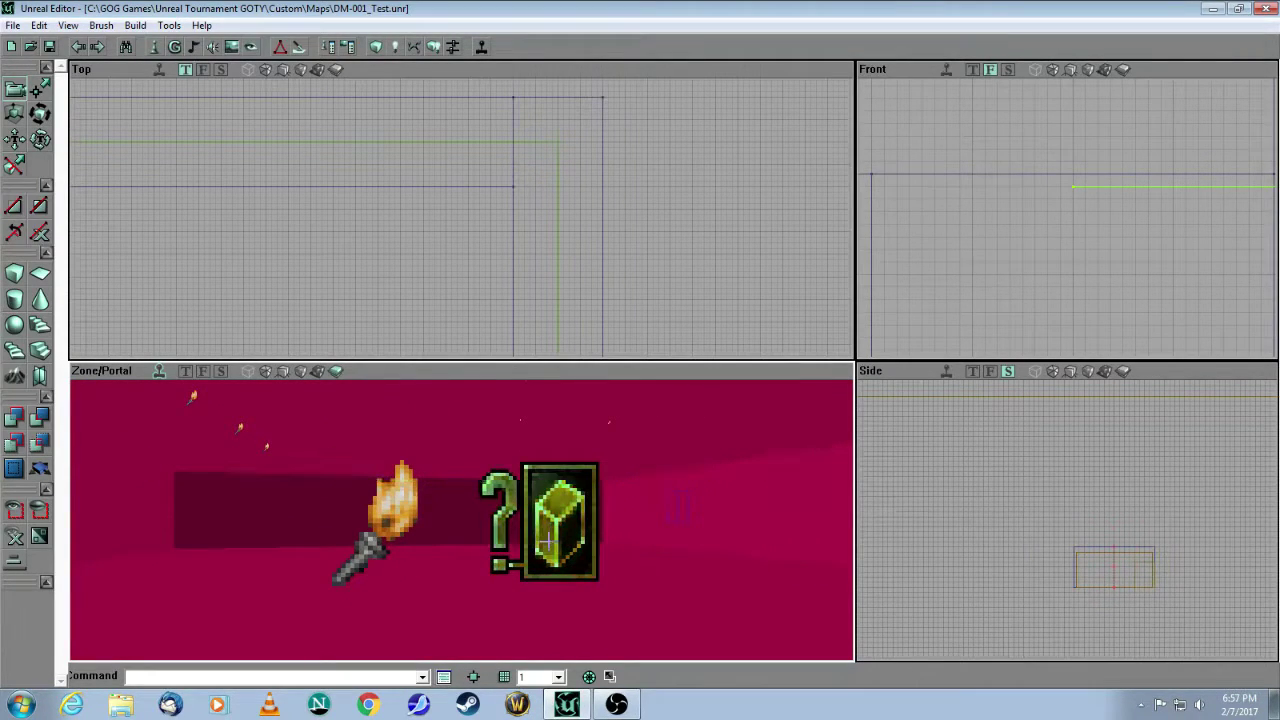
left_click(630, 243)
left_click(157, 48)
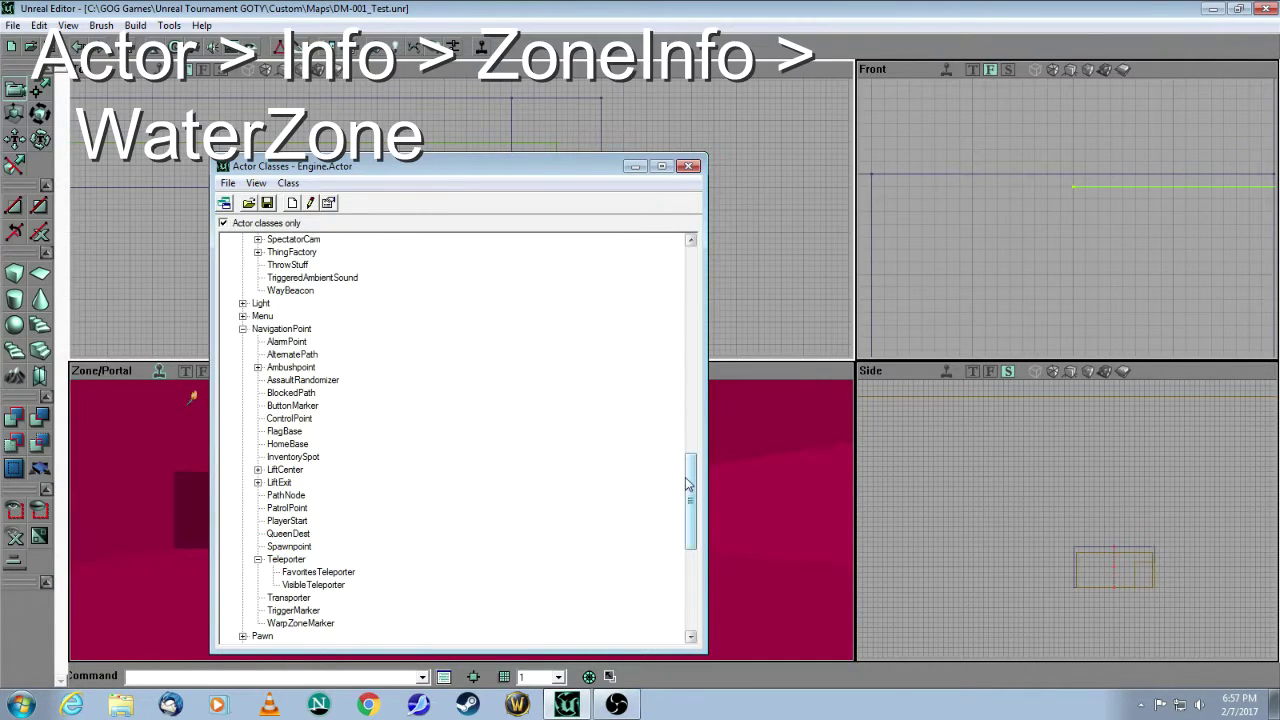
left_click_drag(689, 491, 689, 331)
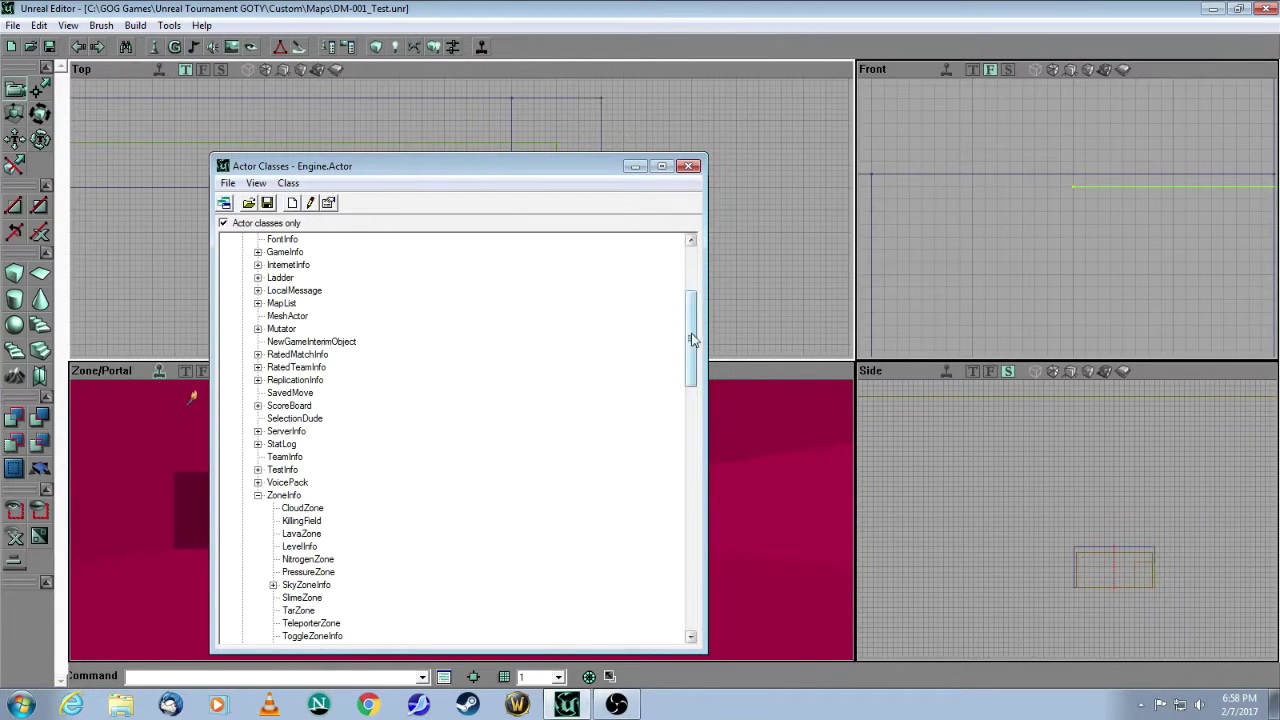
left_click_drag(692, 340, 692, 288)
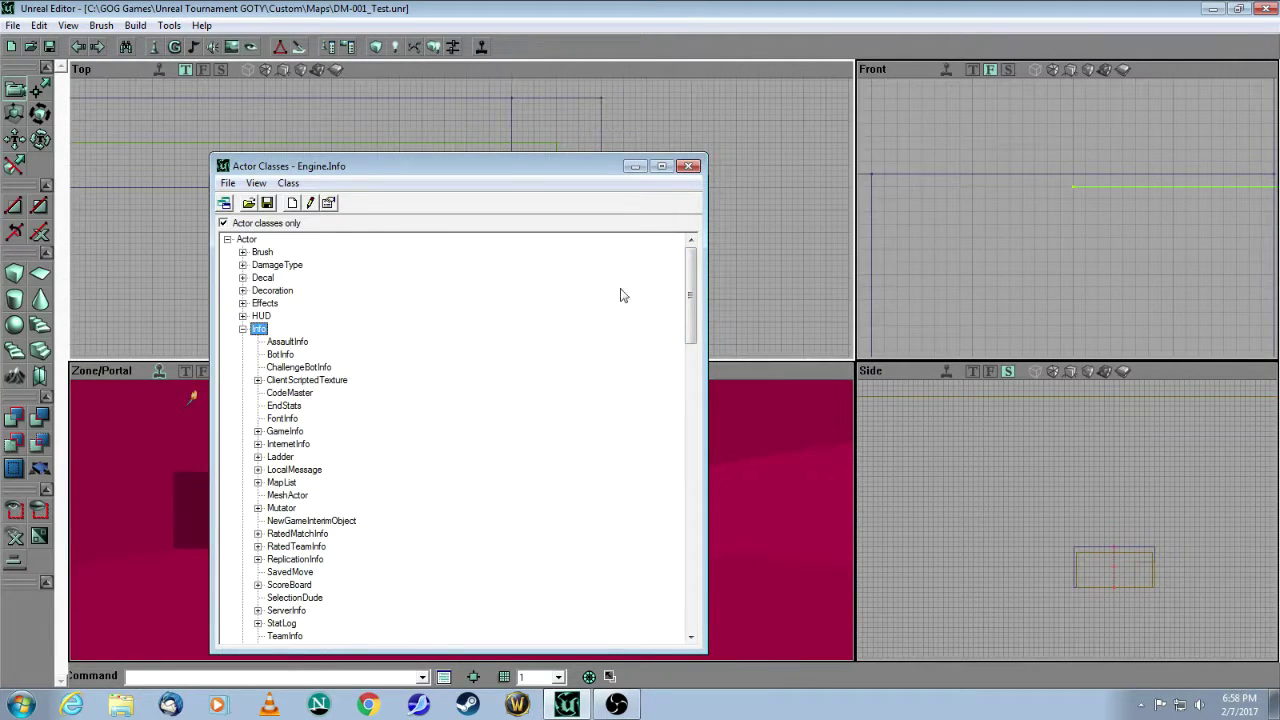
left_click_drag(689, 283, 689, 336)
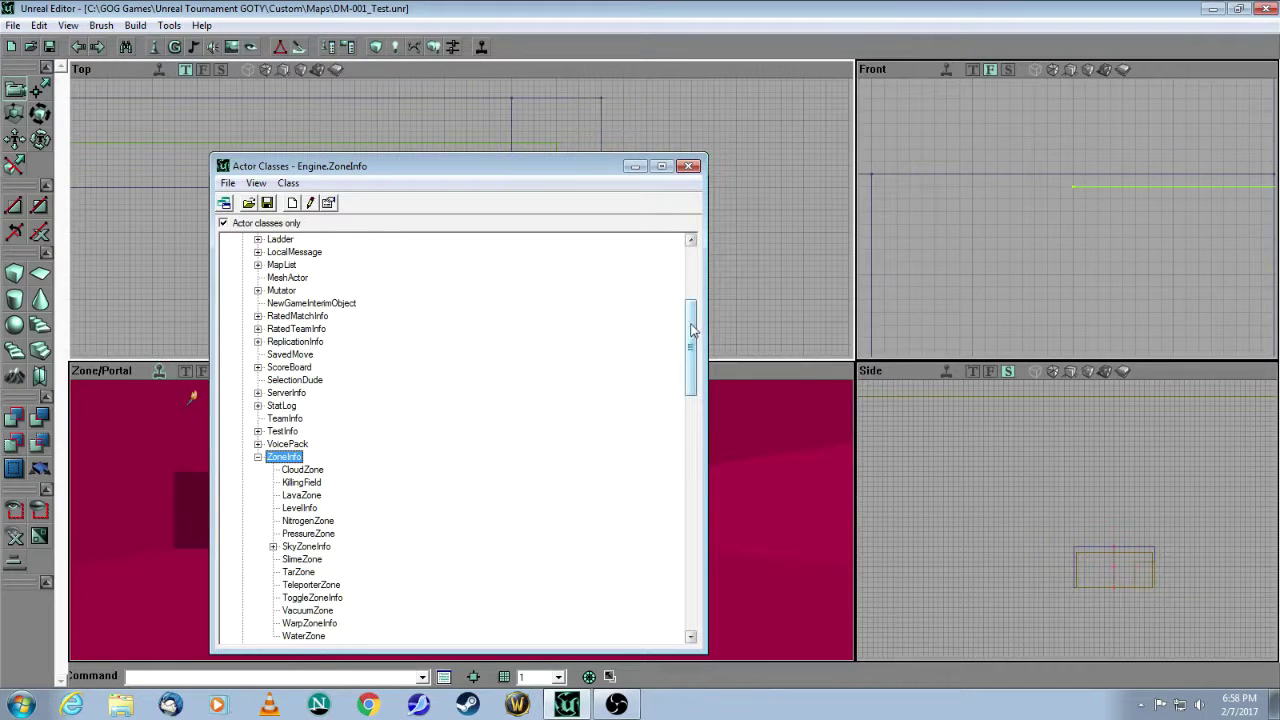
left_click_drag(691, 330, 691, 370)
left_click(298, 470)
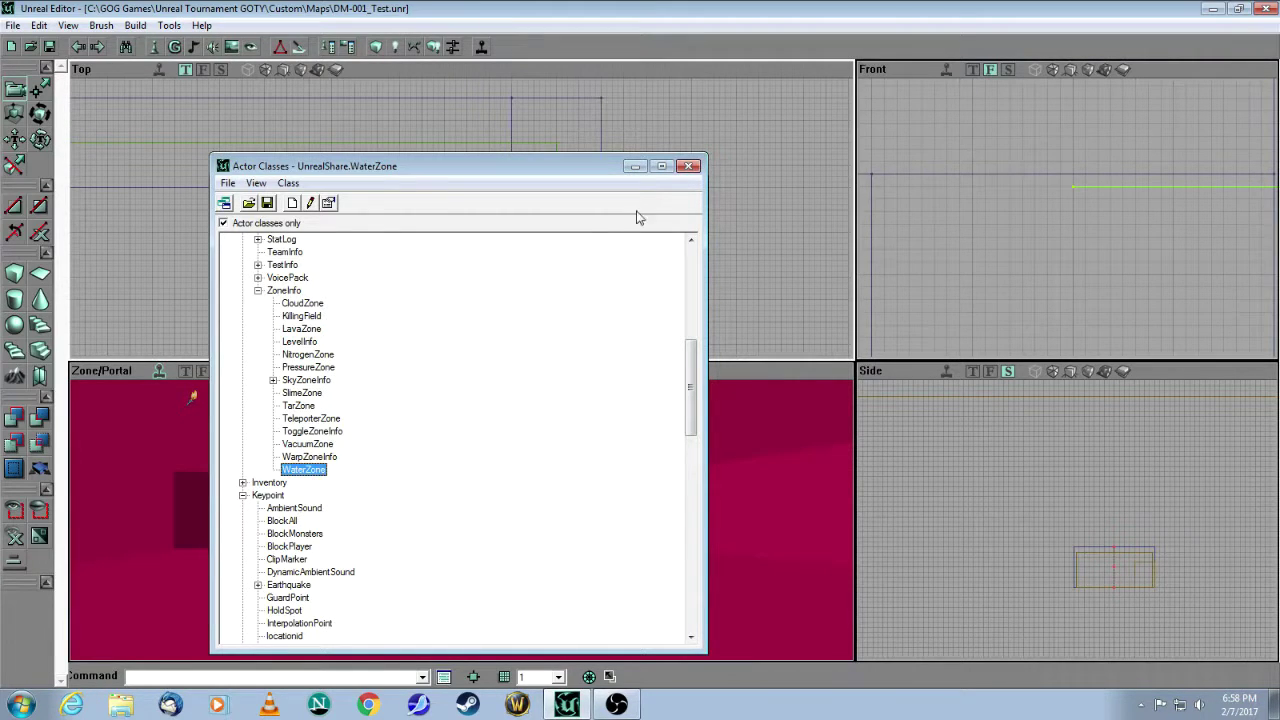
left_click(689, 167)
Step: Show the option for adding a WaterZone inside the pool and dismiss it without placing another actor
left_click_drag(560, 485, 592, 474)
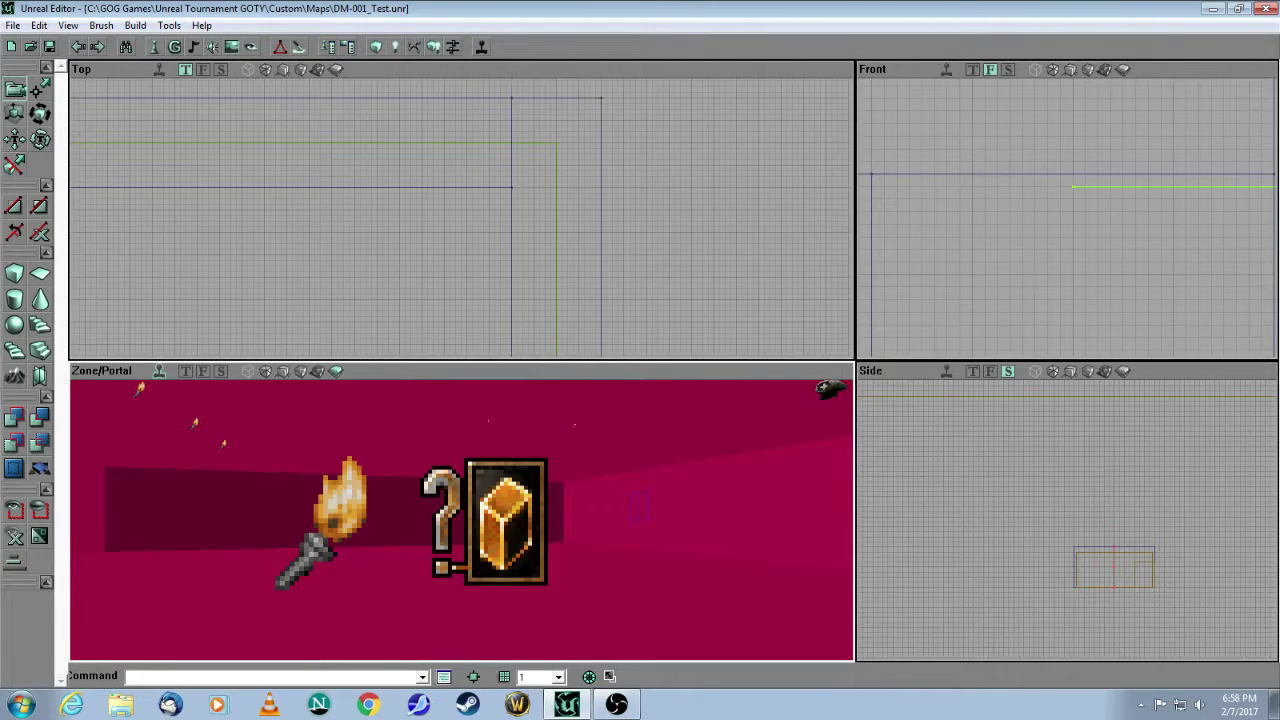
right_click(611, 621)
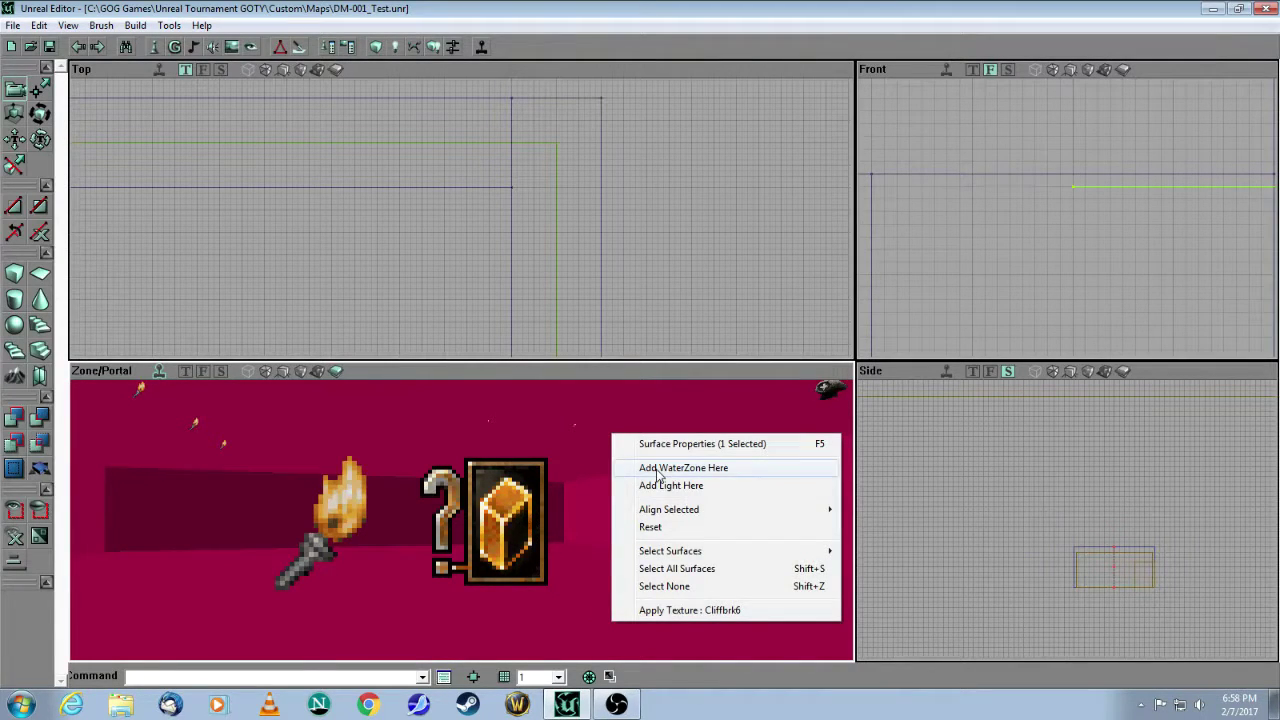
left_click(594, 514)
left_click_drag(594, 514, 558, 531)
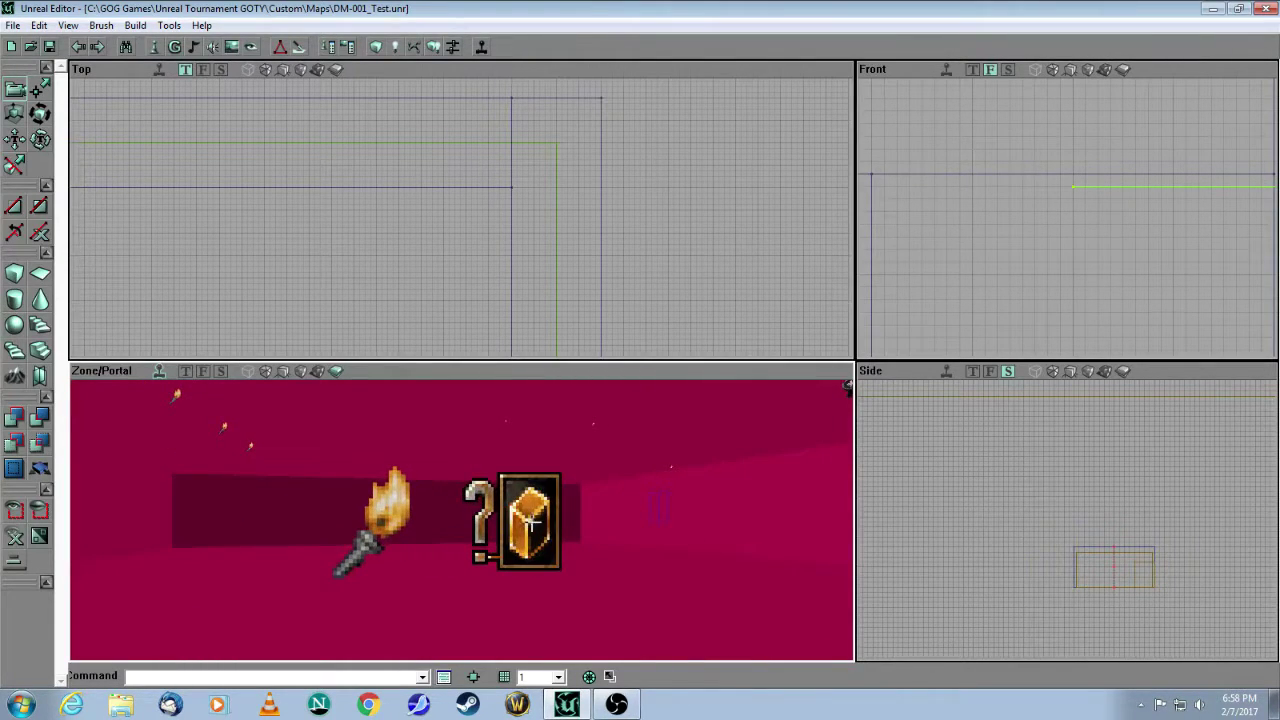
Step: Review the pool WaterZone's ZoneInfo properties, including the ZoneGravity components, then close them and deselect the actor
left_click(532, 520)
right_click(534, 508)
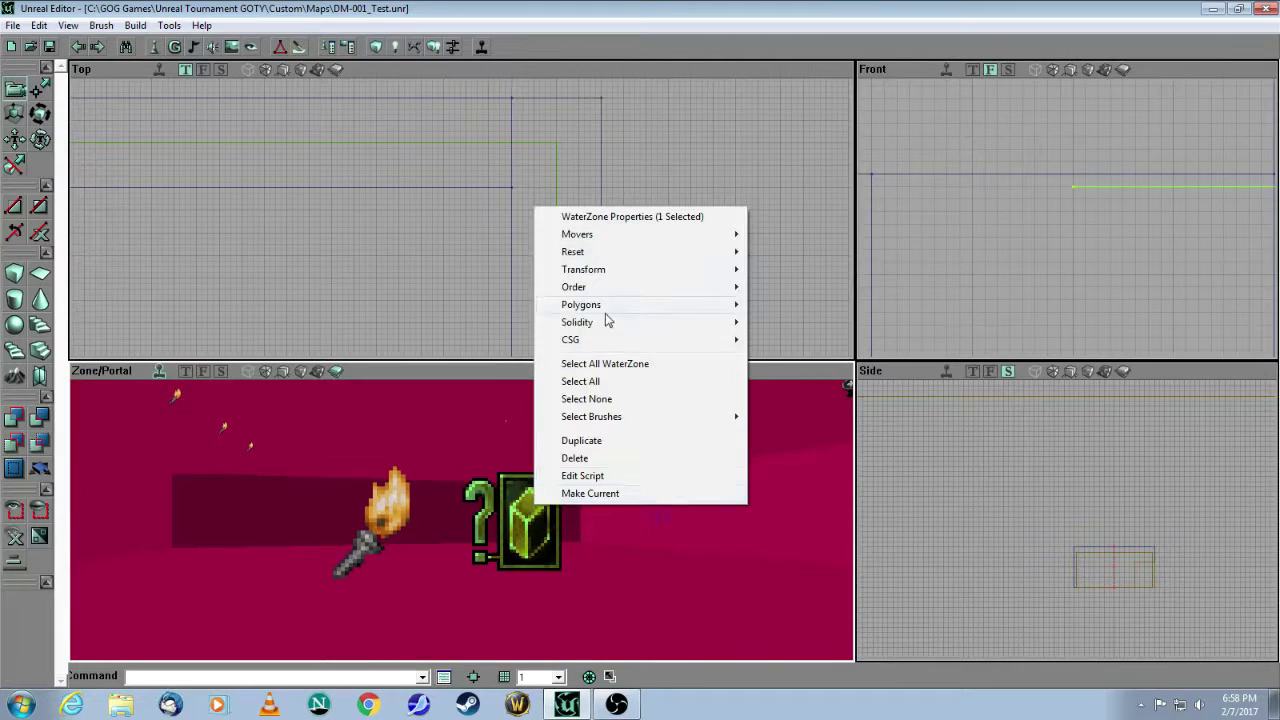
left_click(659, 218)
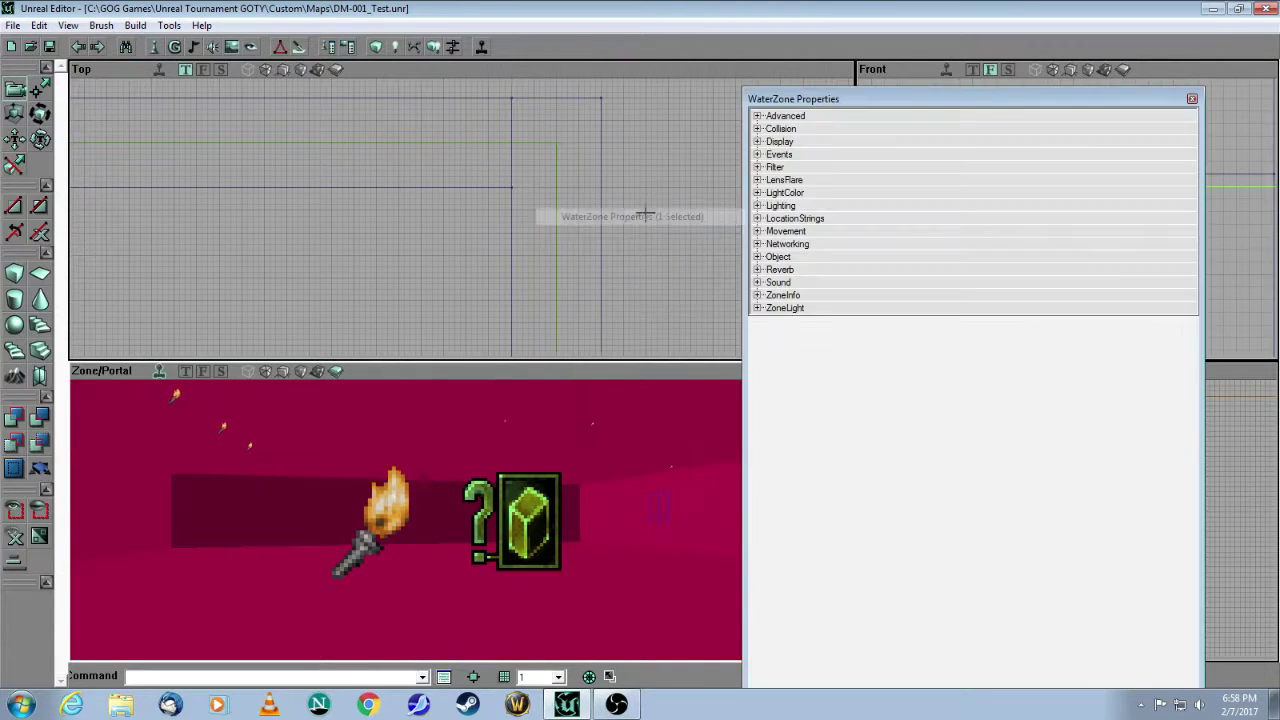
left_click(757, 295)
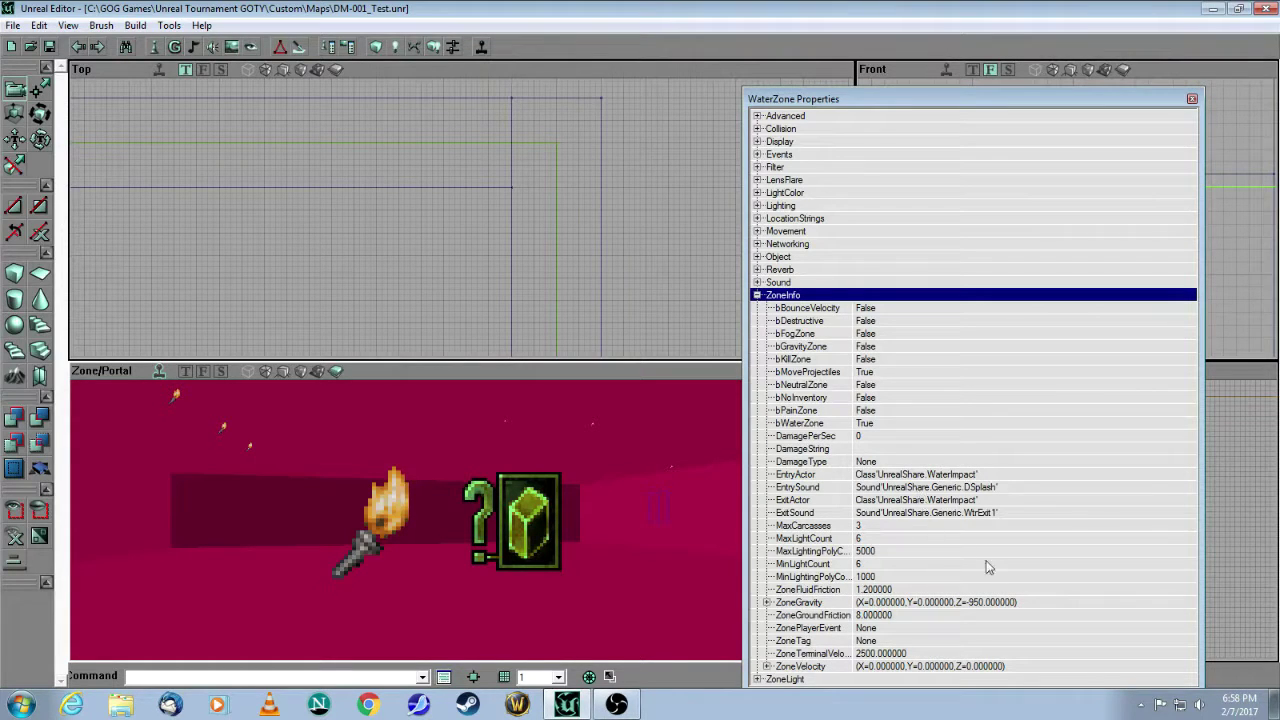
left_click(767, 603)
scroll(911, 617, "down", 1)
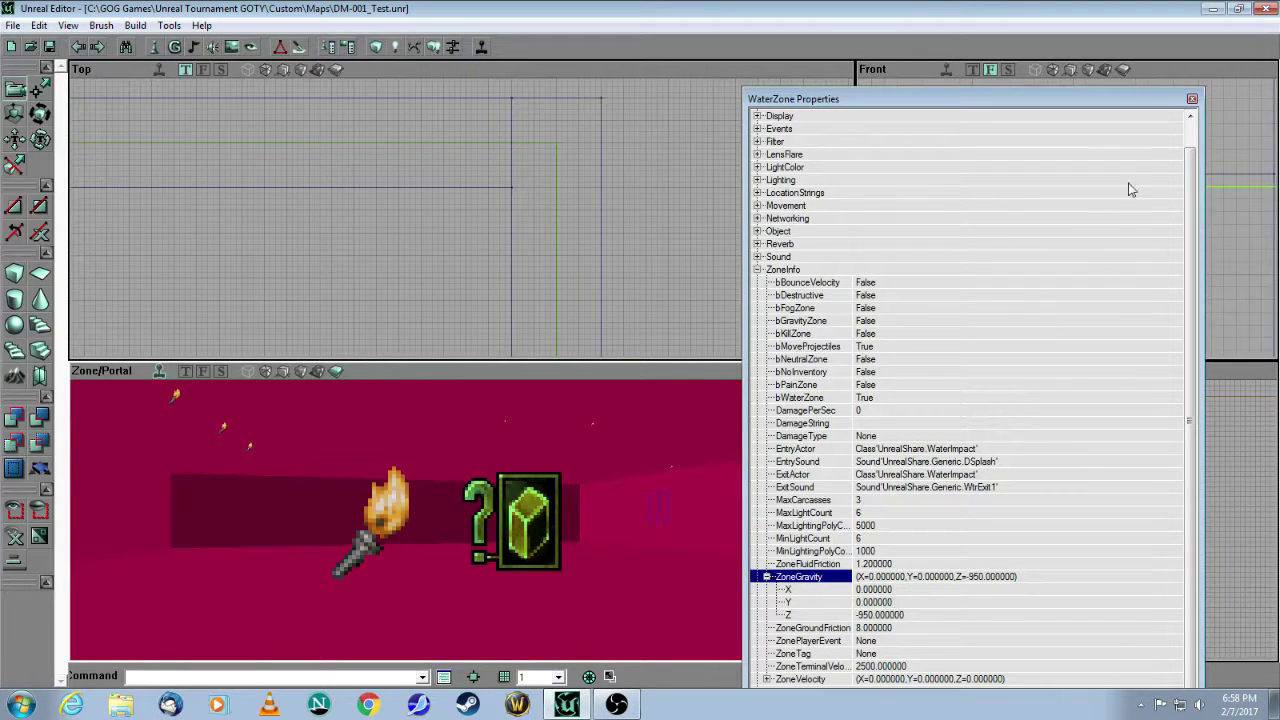
left_click(1192, 101)
left_click(710, 229)
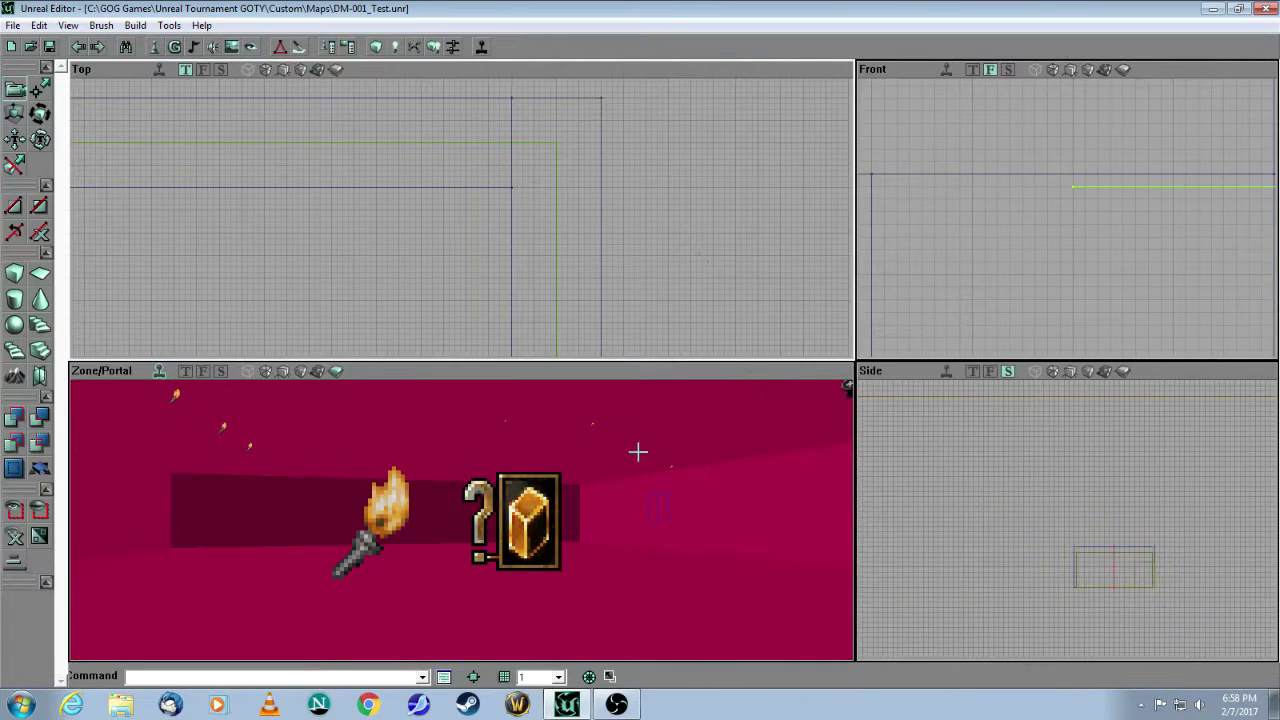
left_click_drag(638, 452, 638, 590)
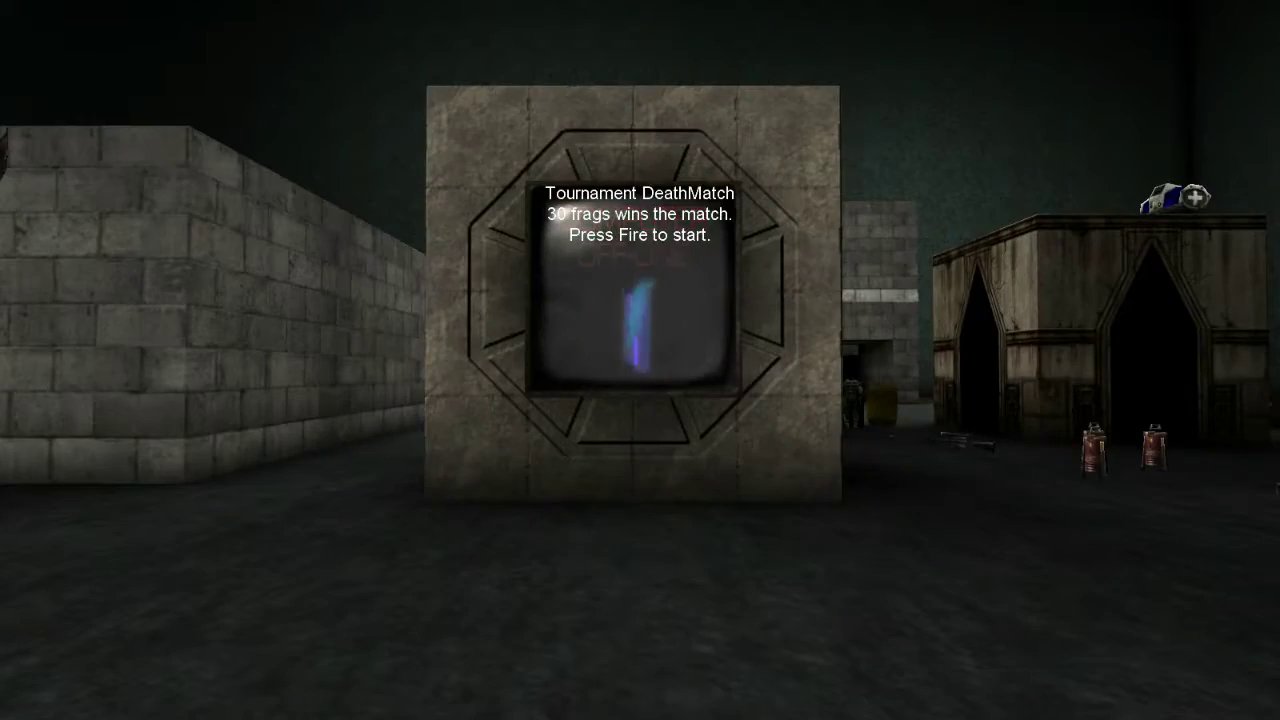
Step: Start the test match and walk around the pool to inspect its water surface from several sides
left_click(644, 363)
key("w")
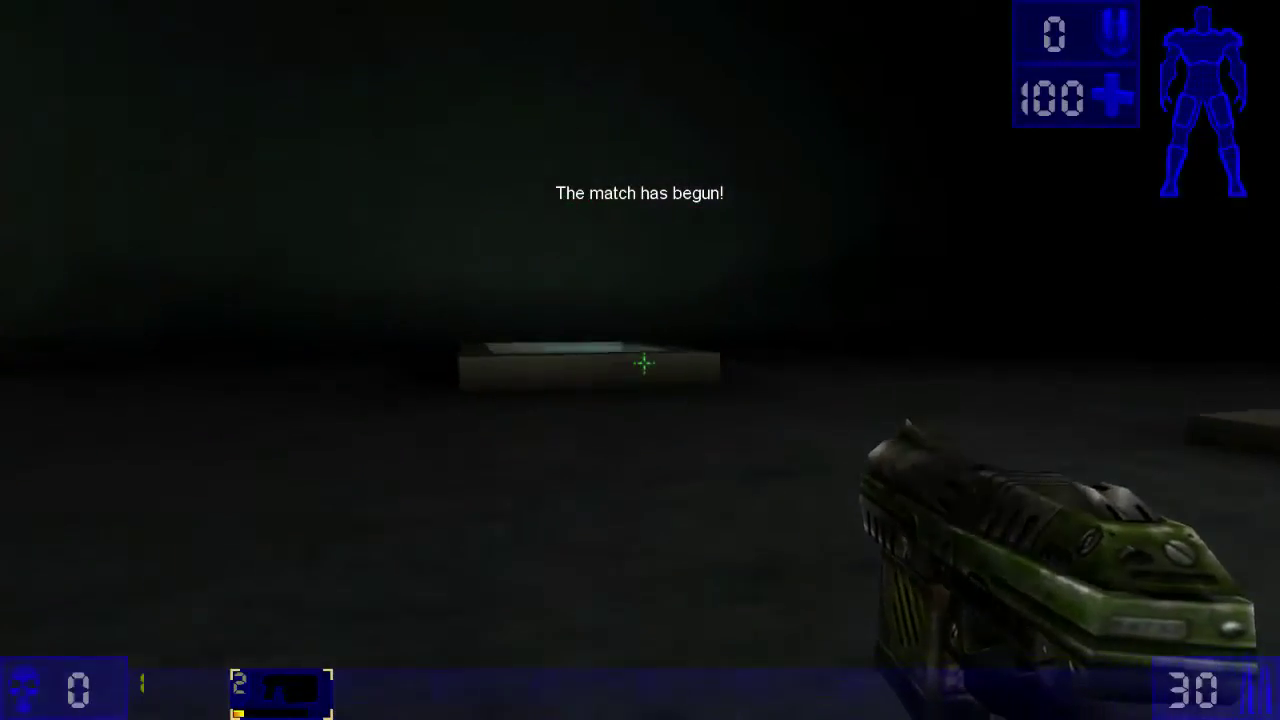
key("w")
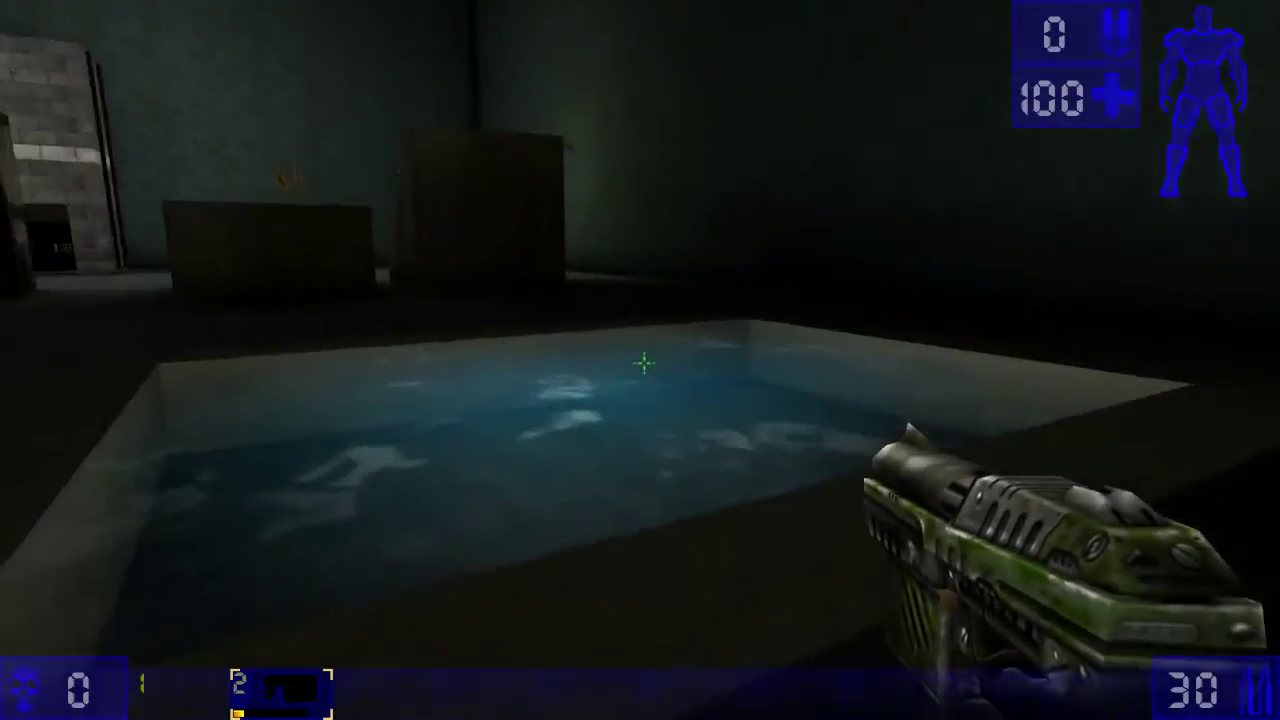
key("w")
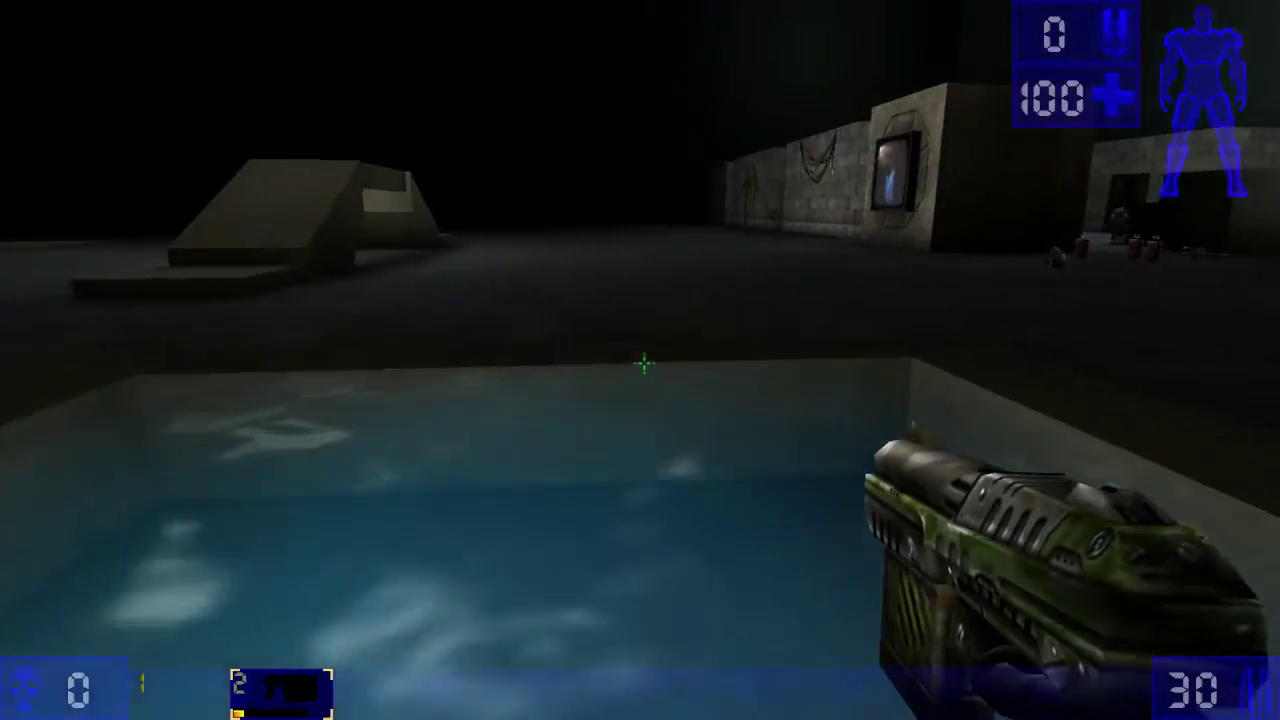
key("w")
key("d")
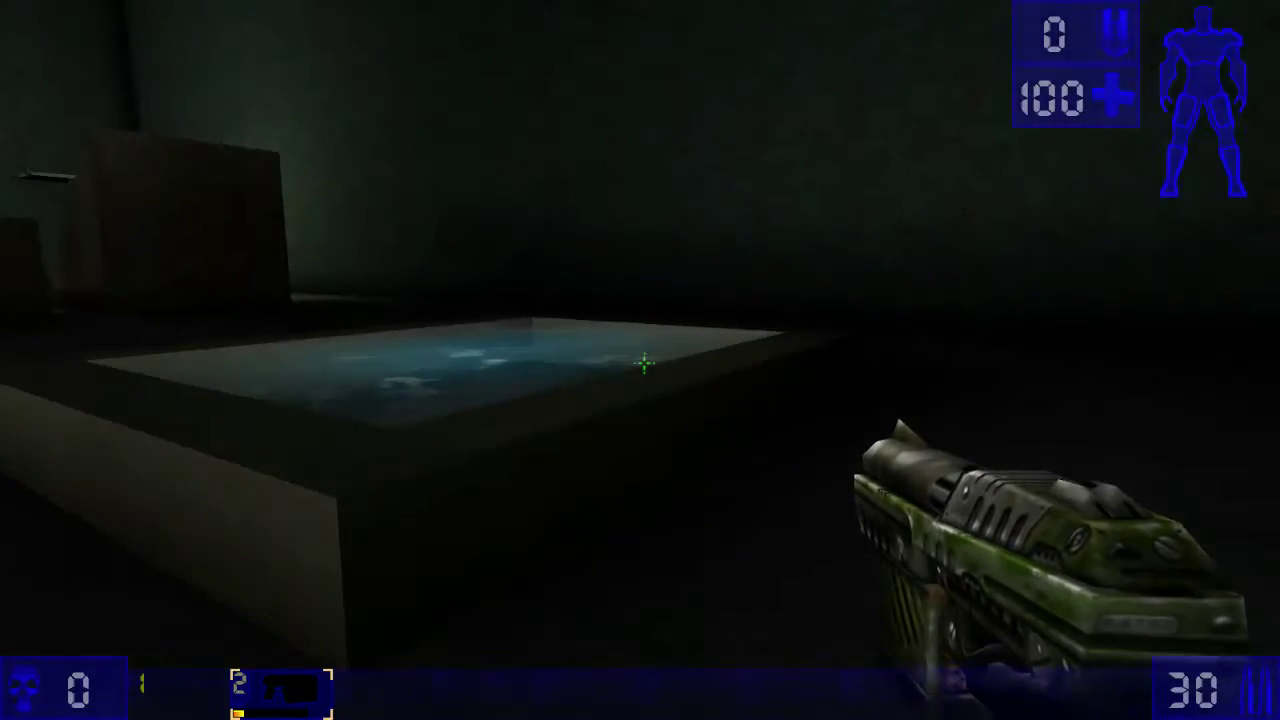
key("d")
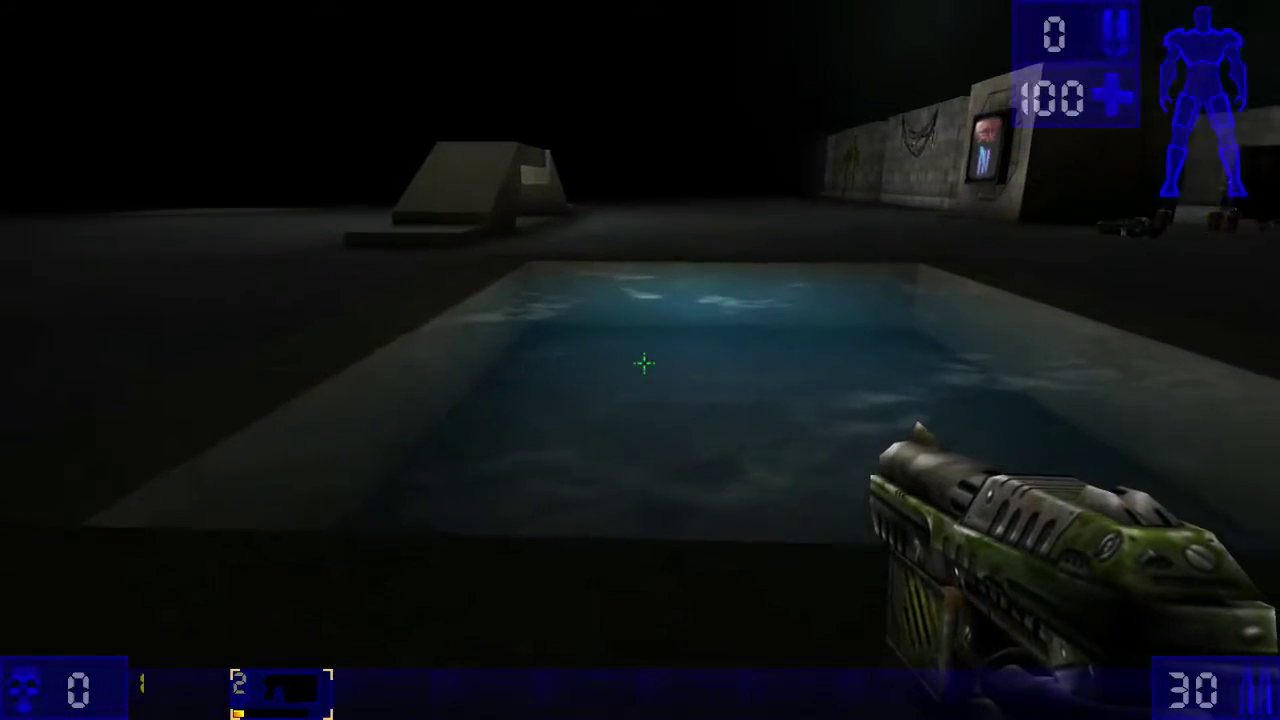
Step: Back away from the pool, approach it again and examine the water and inner walls at one corner
key("s")
key("w")
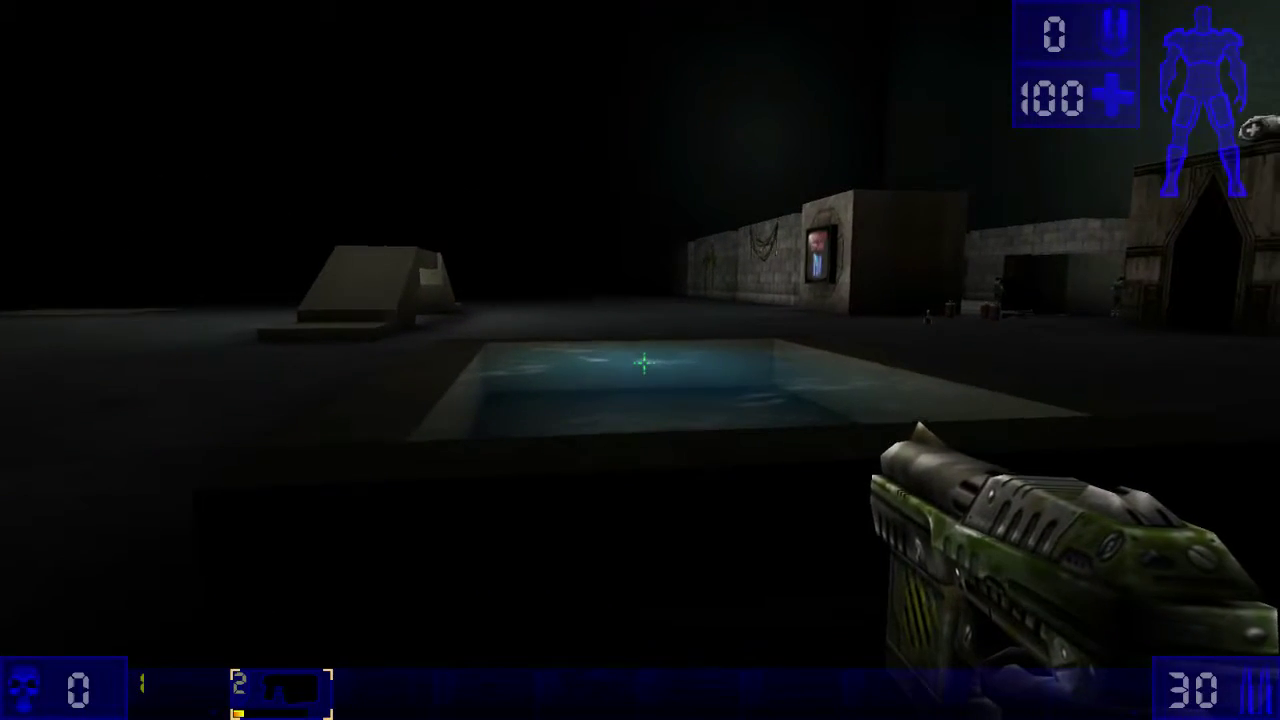
key("w")
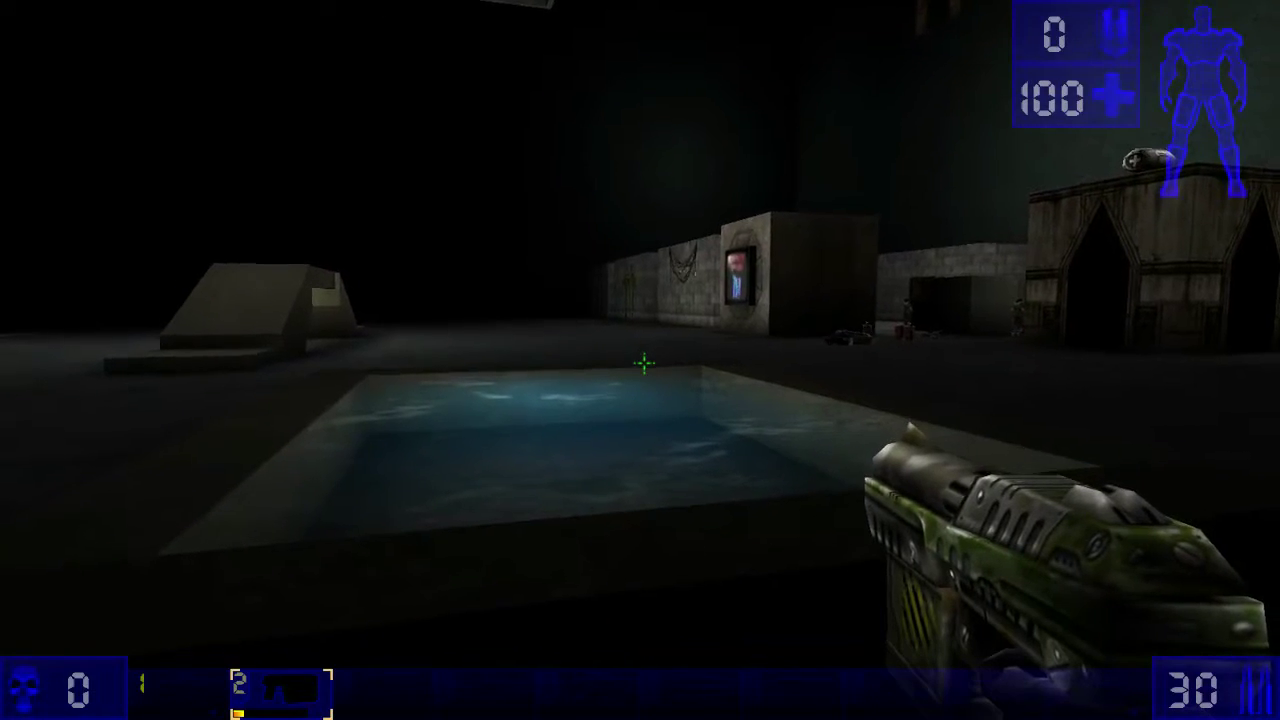
key("w")
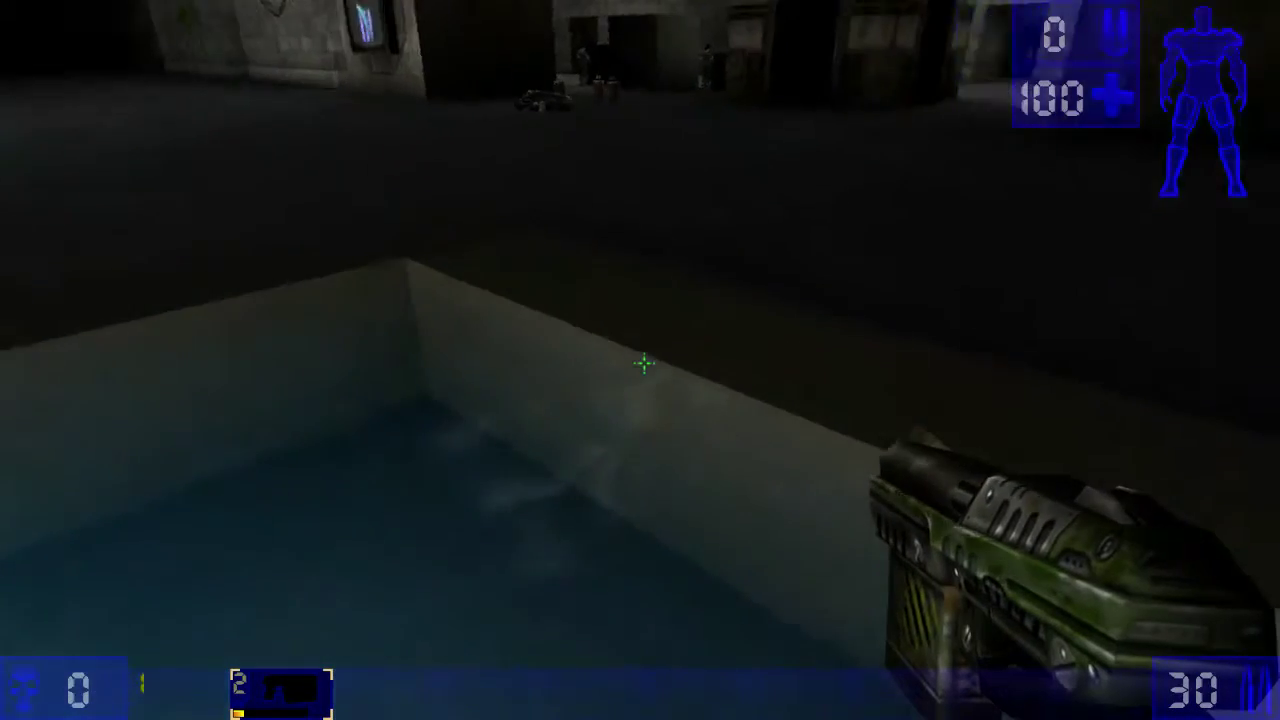
key("w")
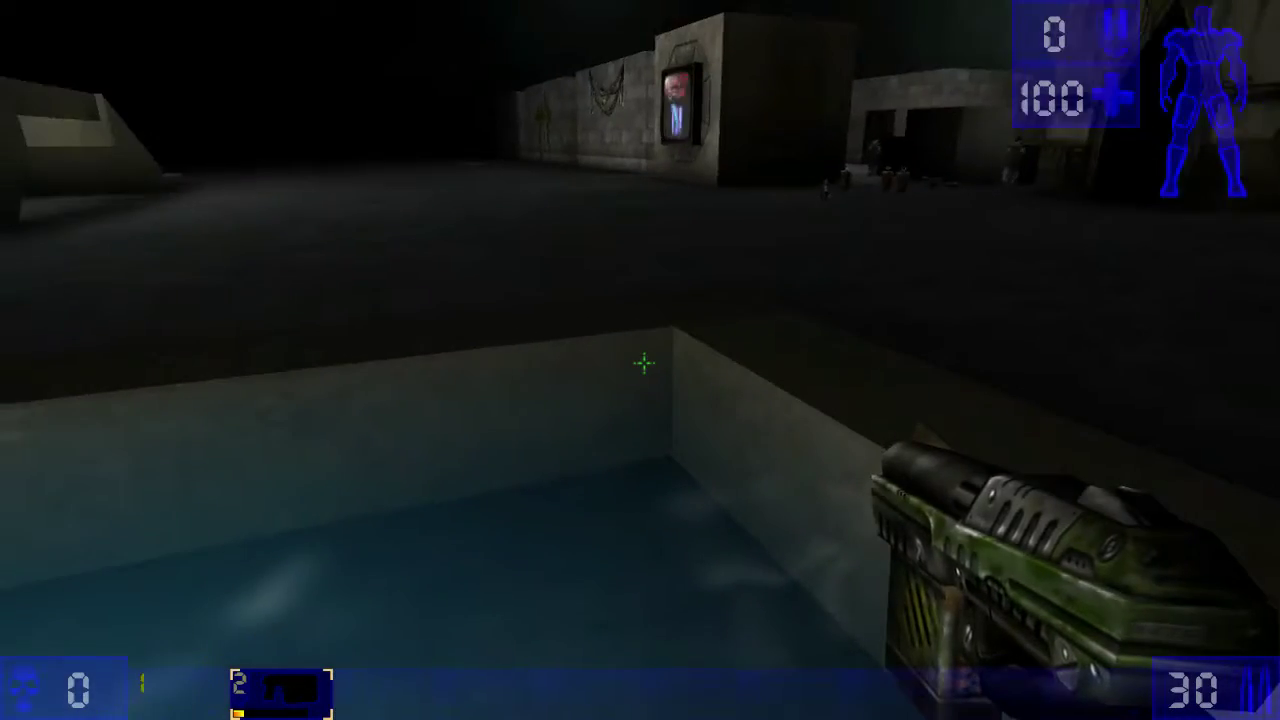
key("w")
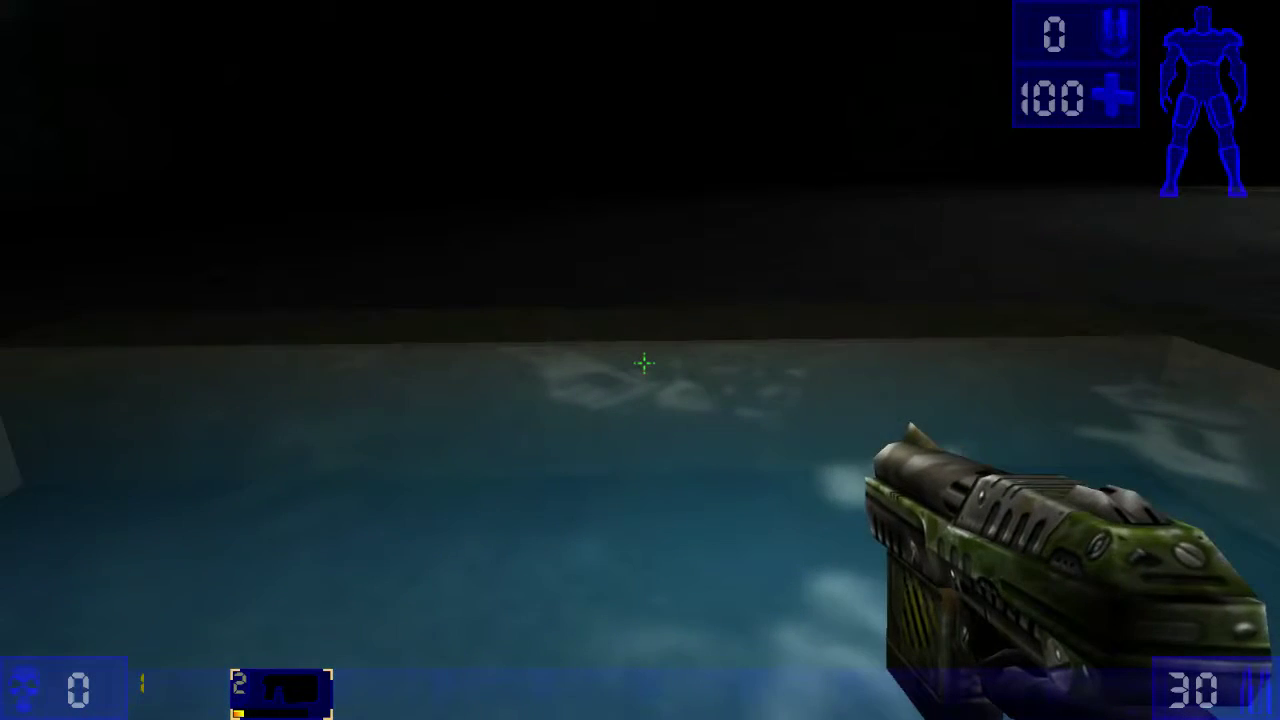
Step: Move along the pool's inner edge to study the water texture up close, and leave the pool
key("a")
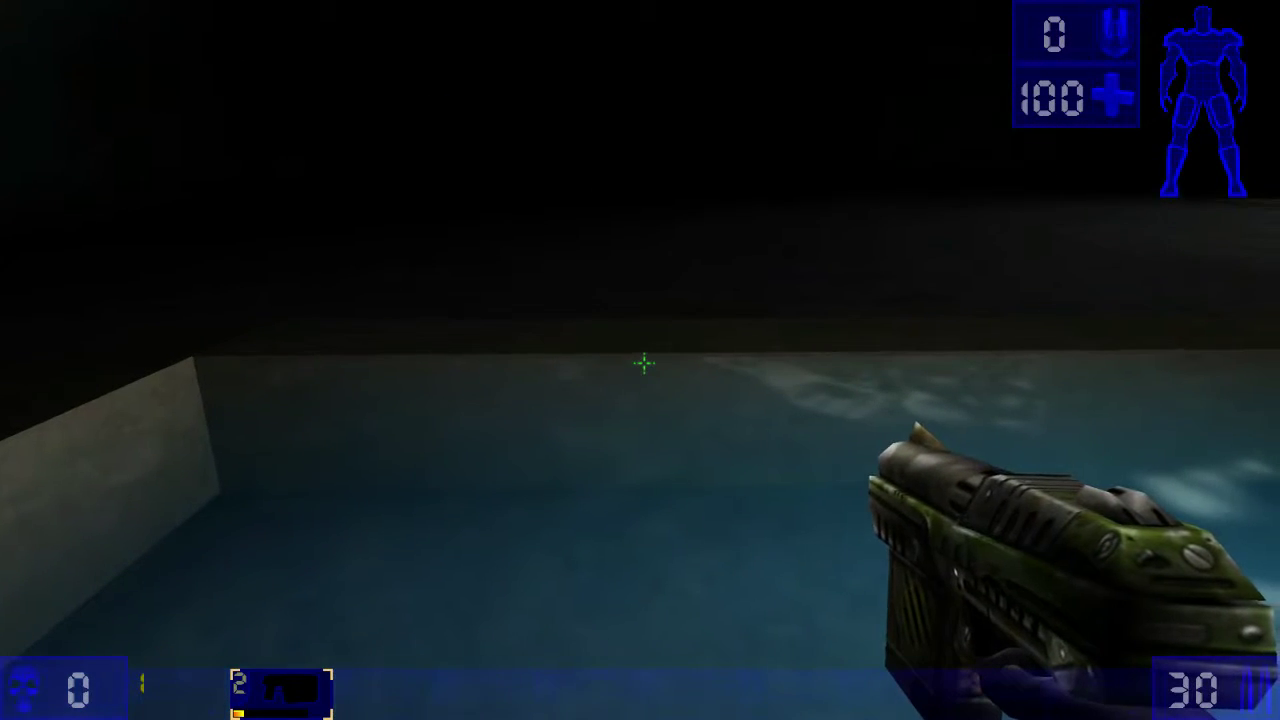
key("w")
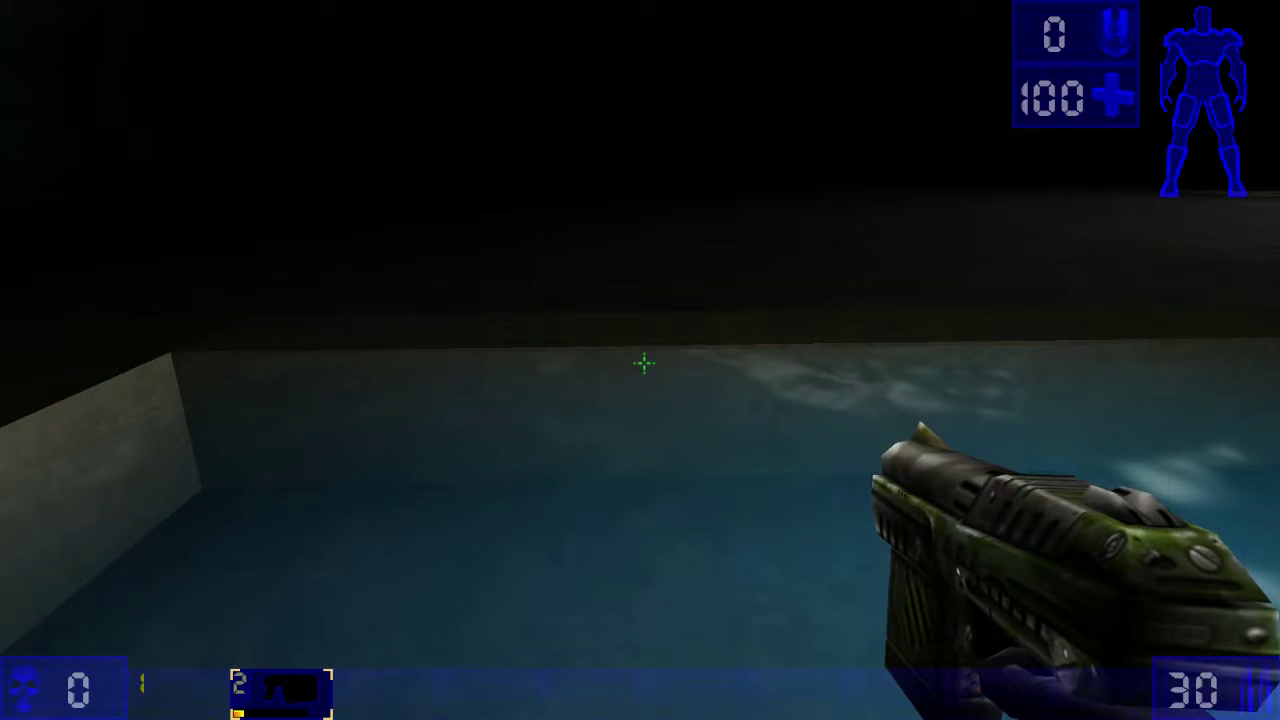
key("w")
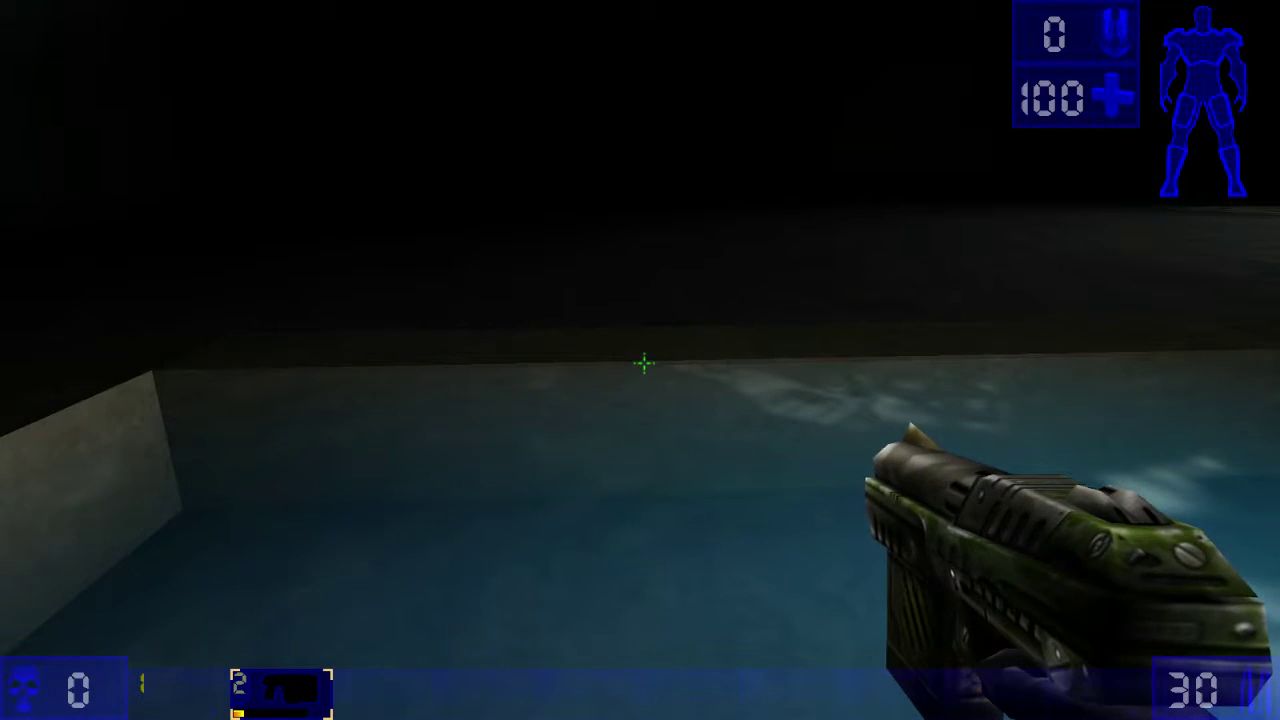
key("w")
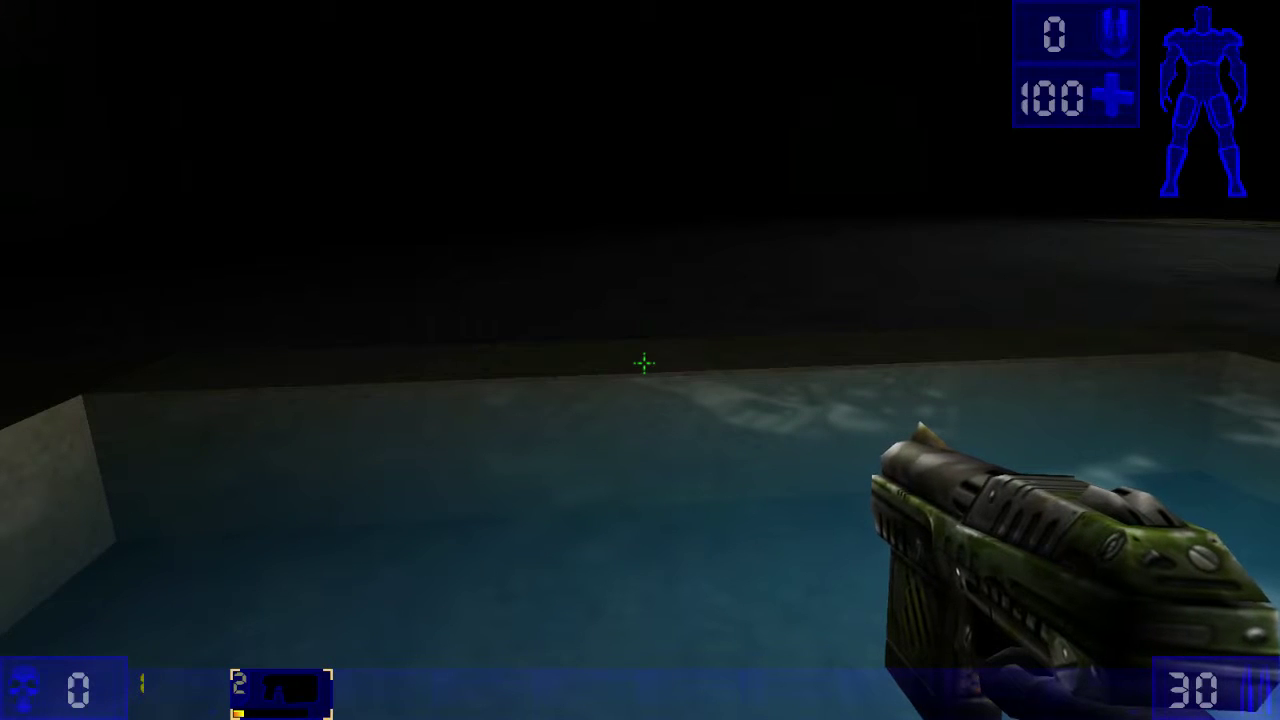
key("w")
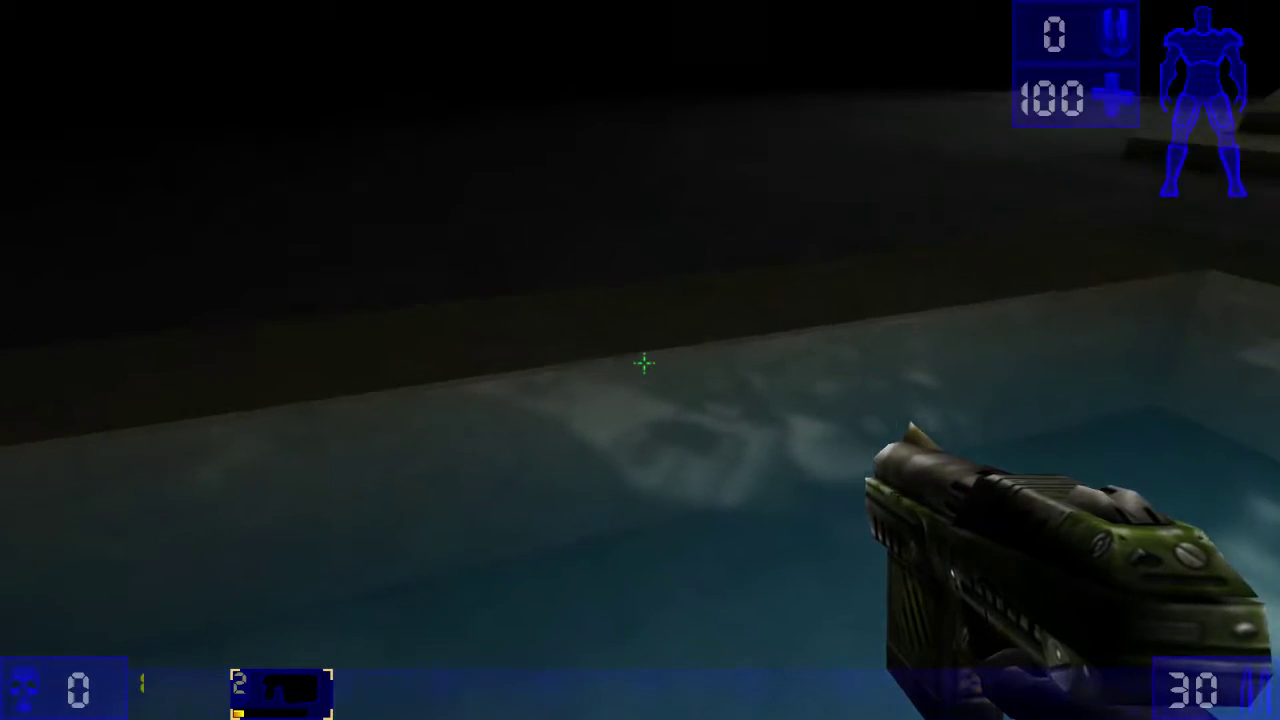
key("w")
key("w")
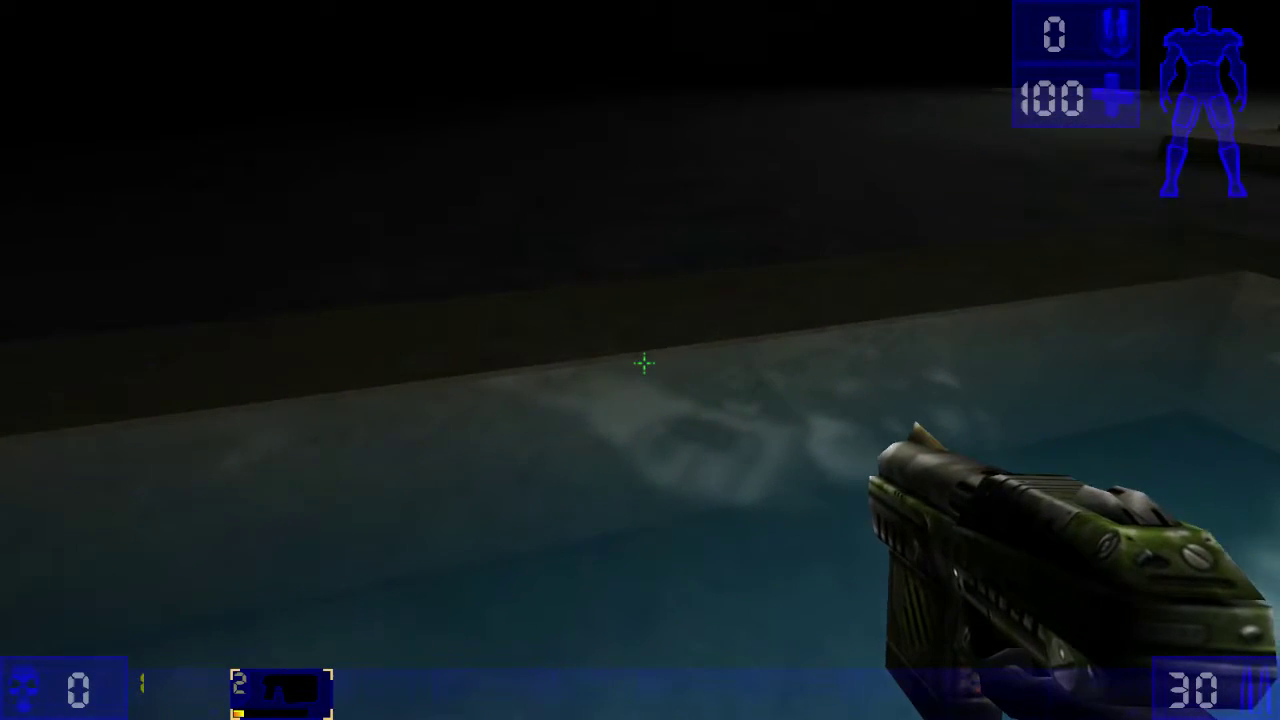
key("w")
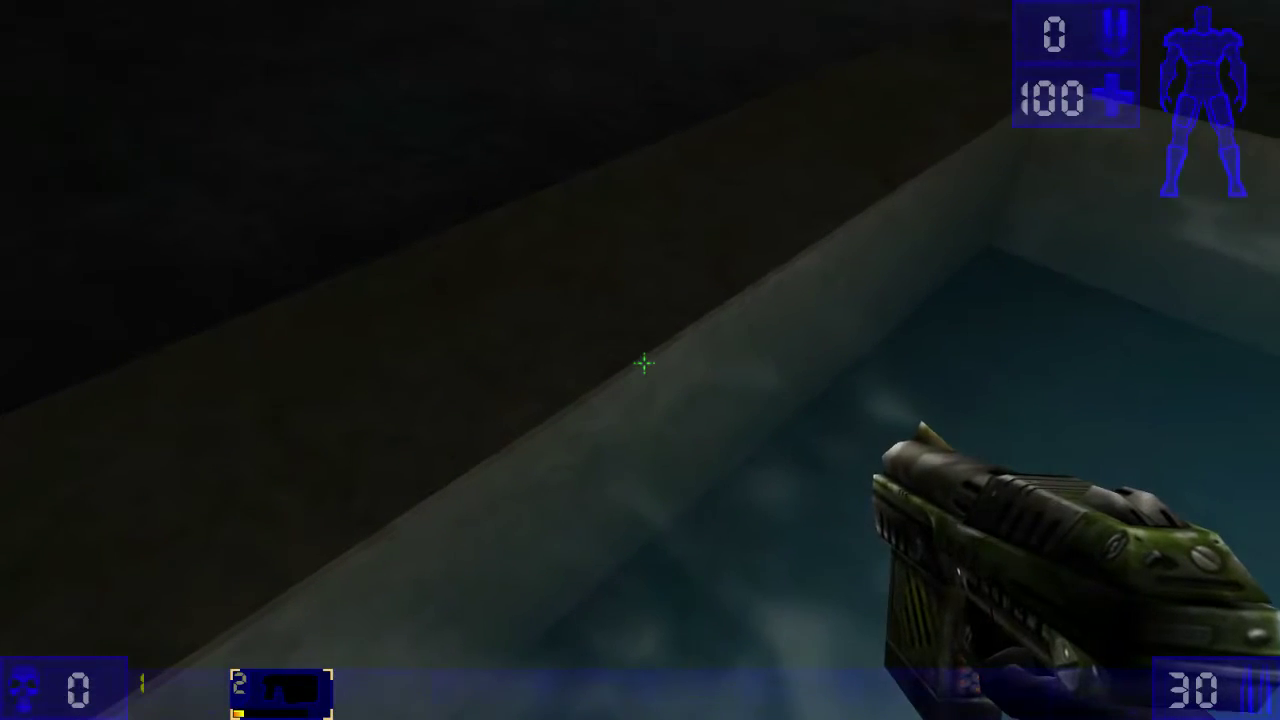
key("w")
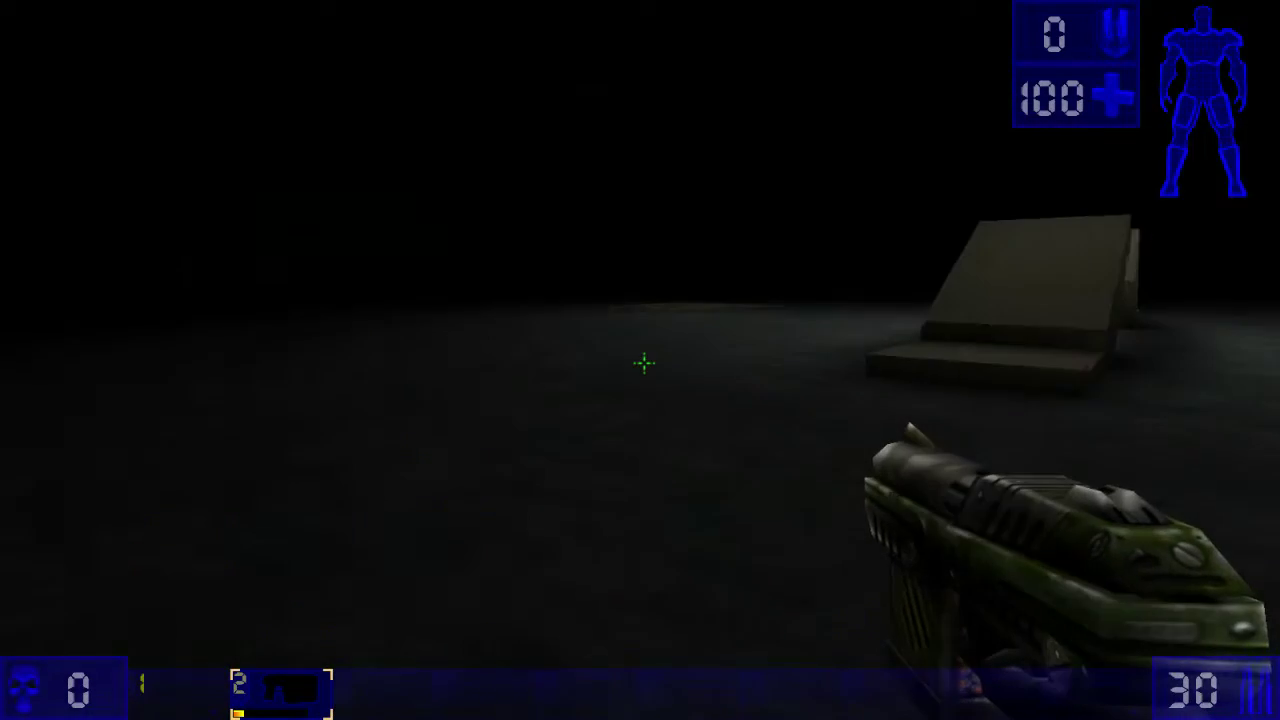
Step: Circle the pool once more to review the water surface, and end the play-test to return to the editor
key("w")
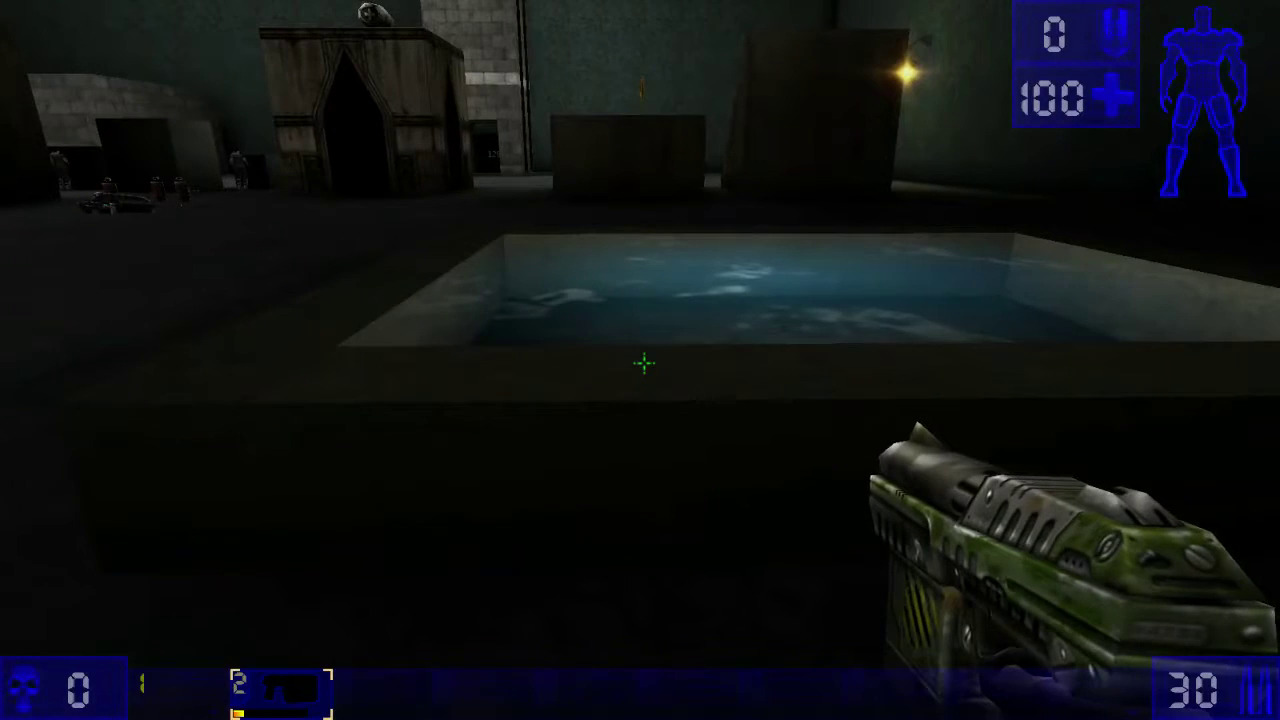
key("w")
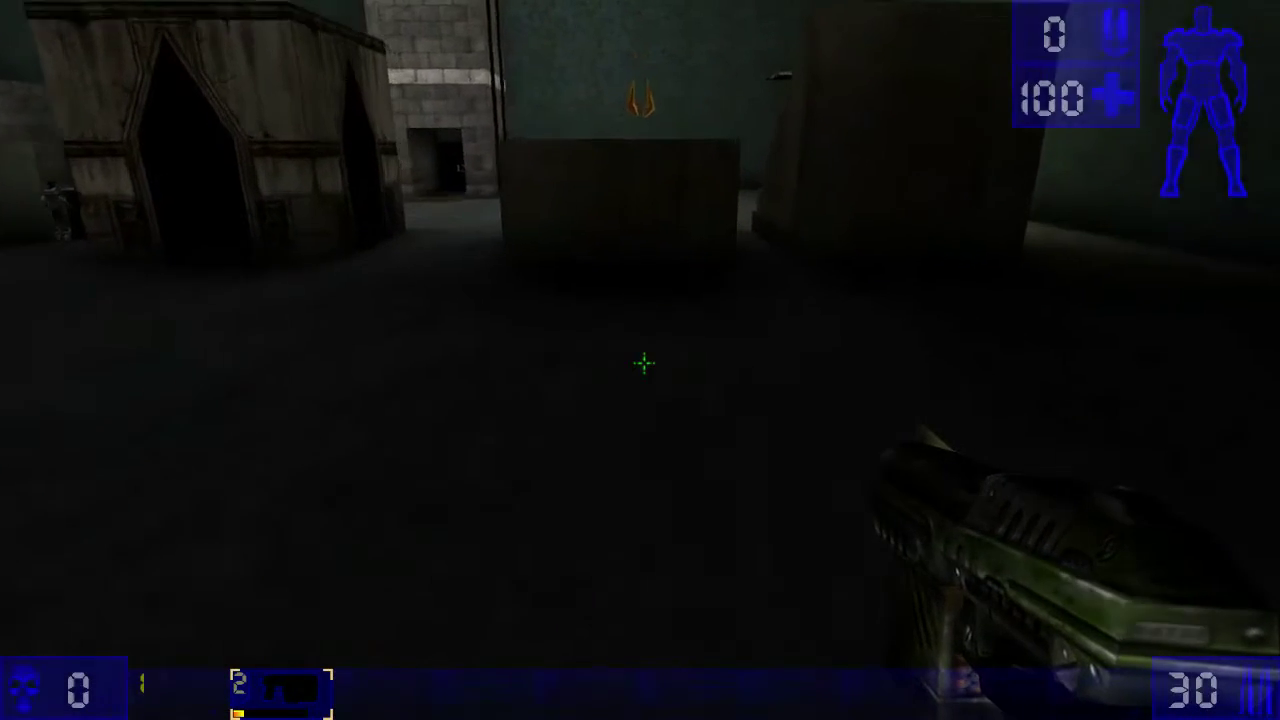
key("w")
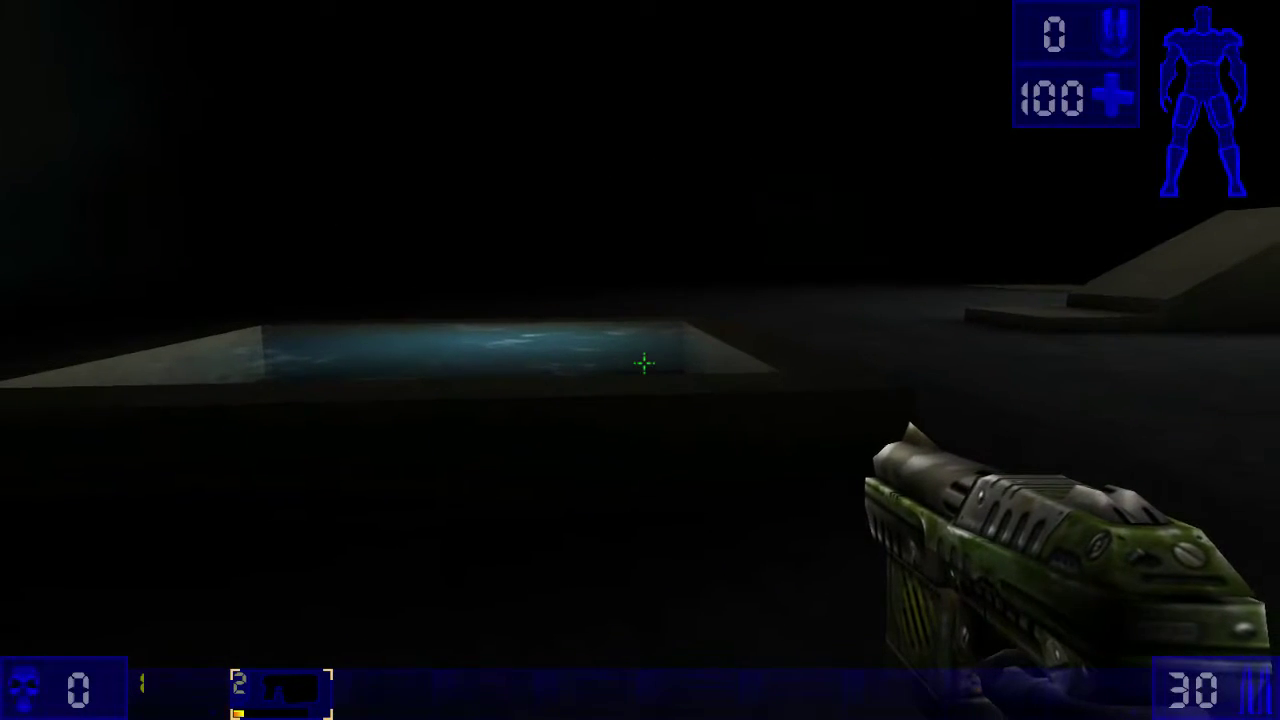
key("w")
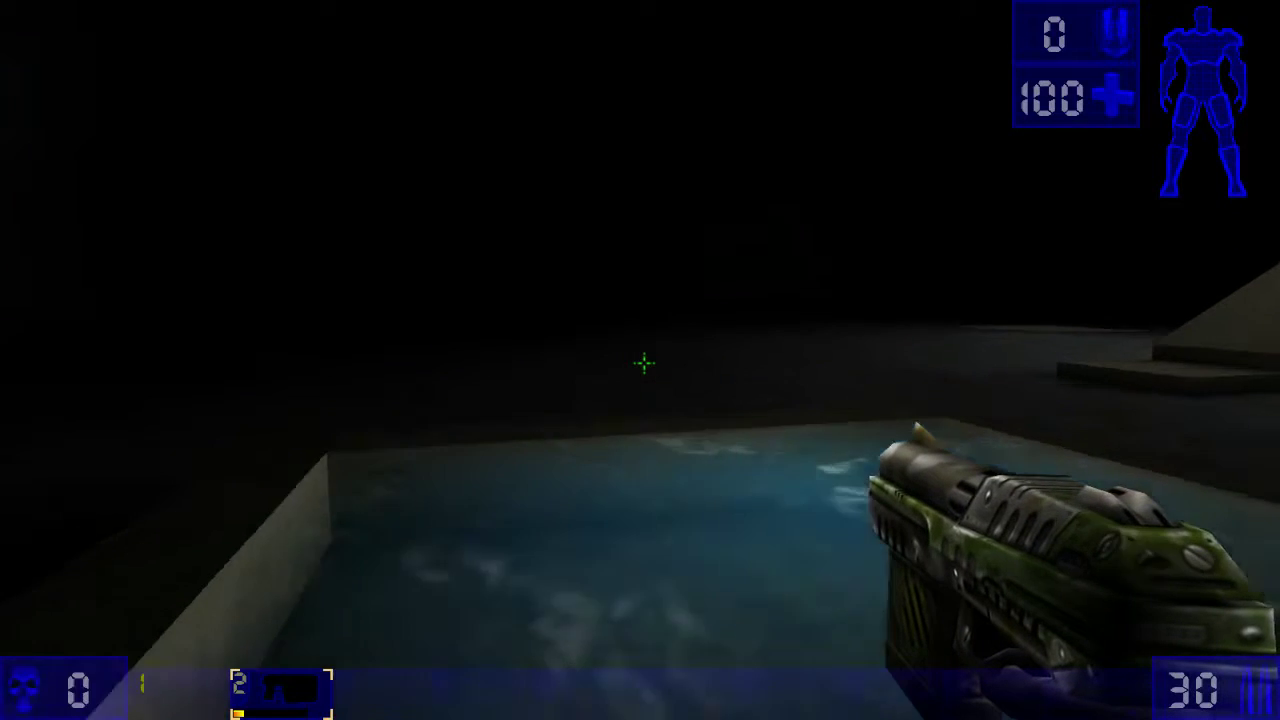
key("w")
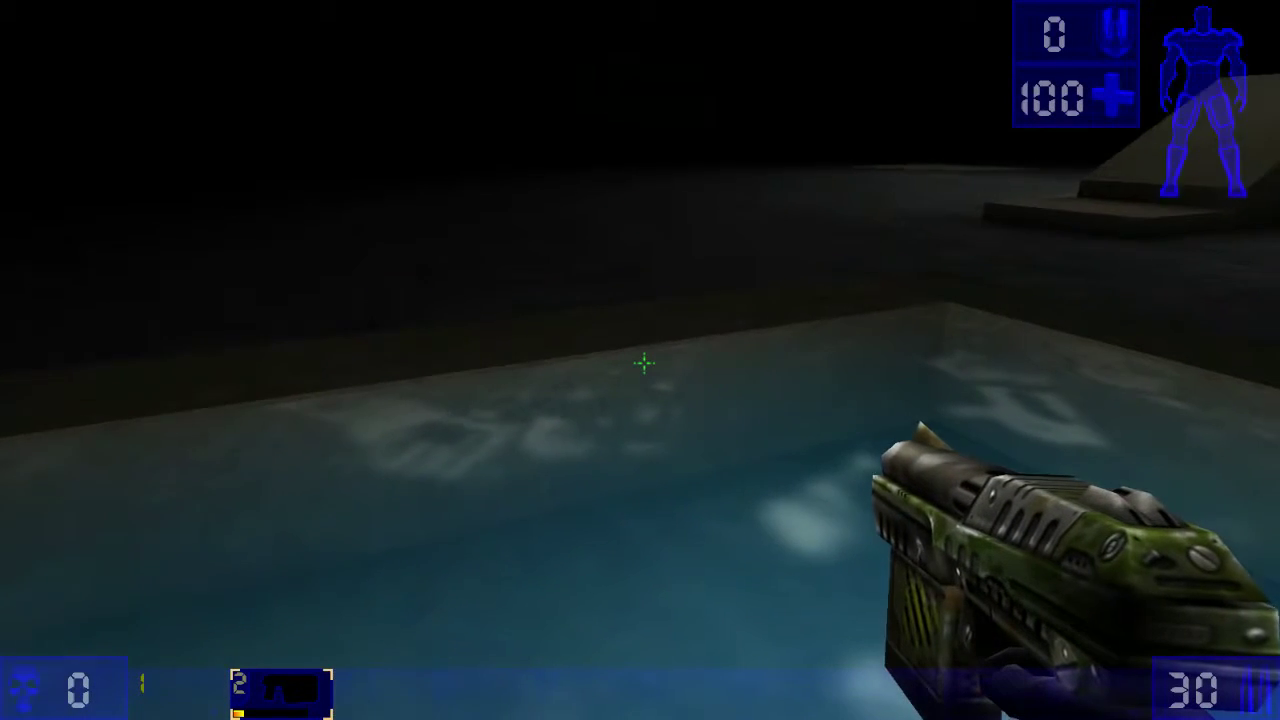
key("w")
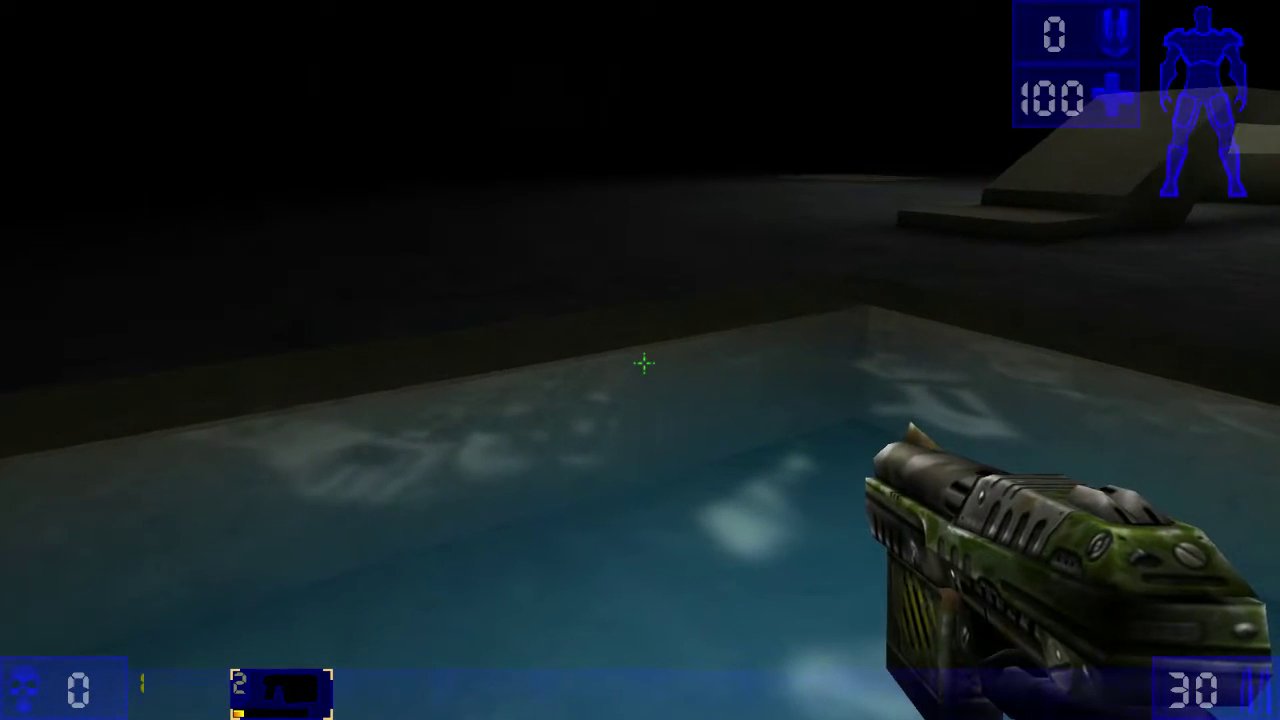
key("w")
key("w")
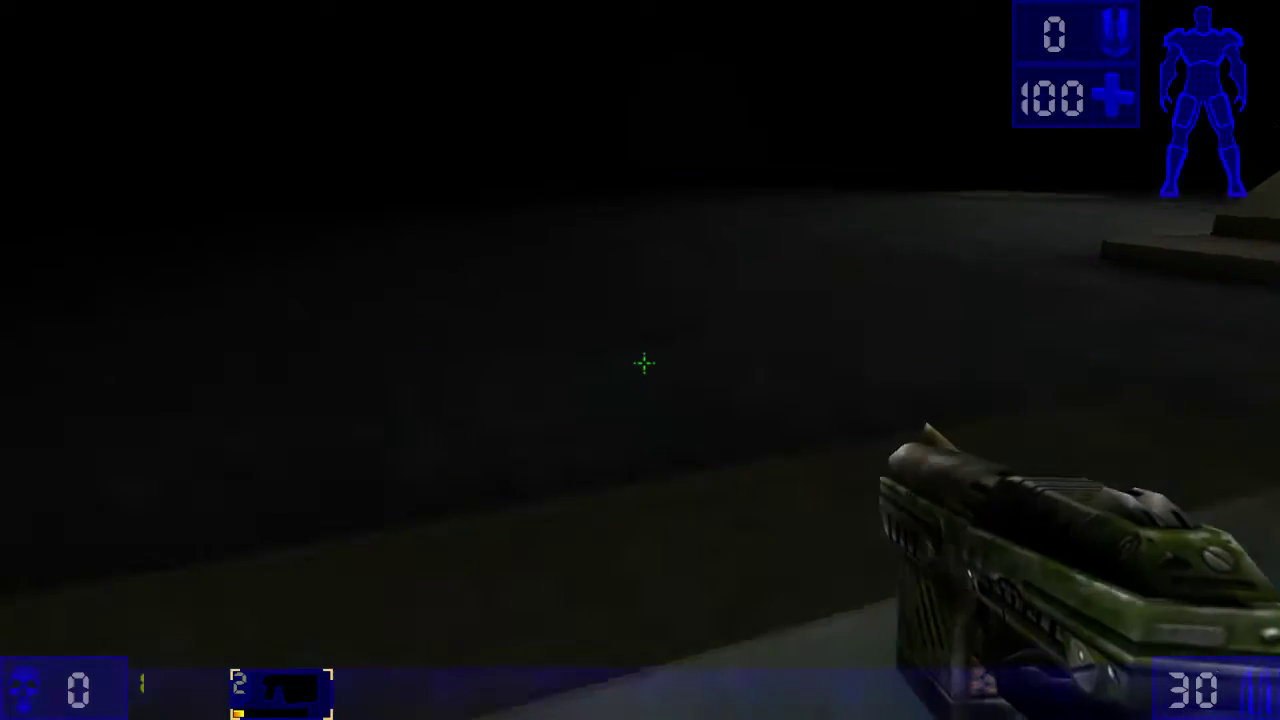
key("w")
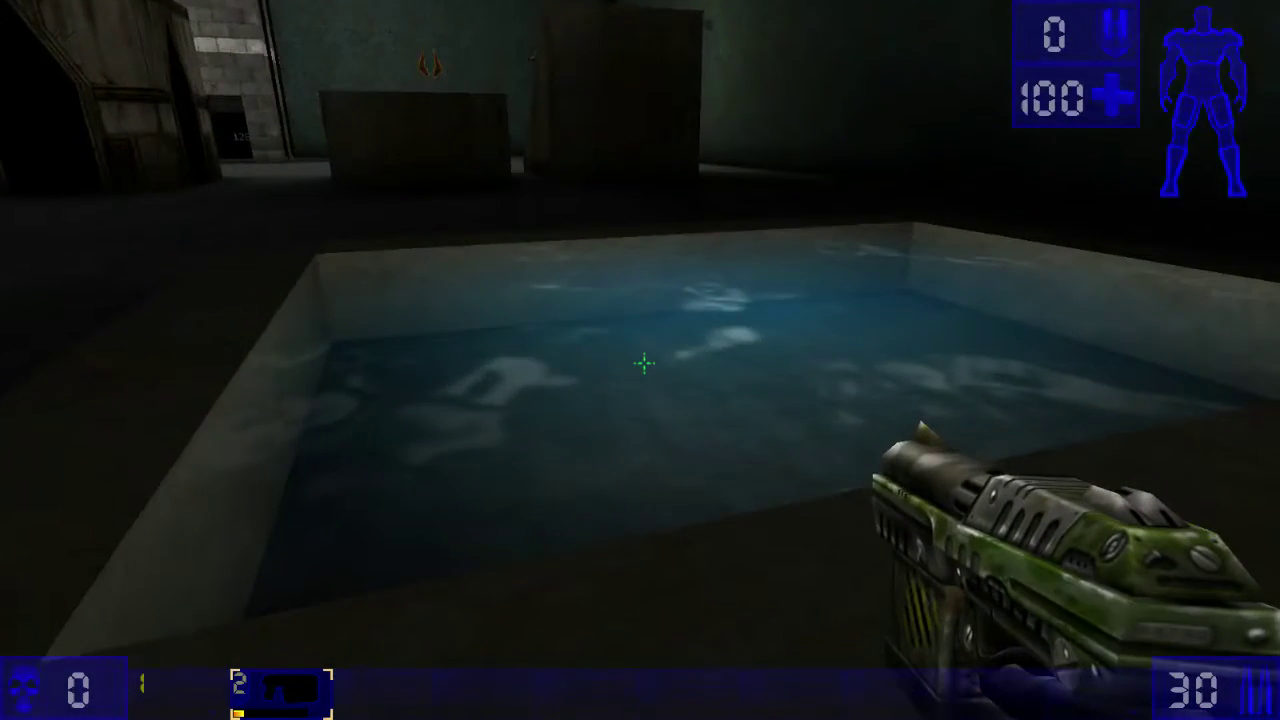
key("w")
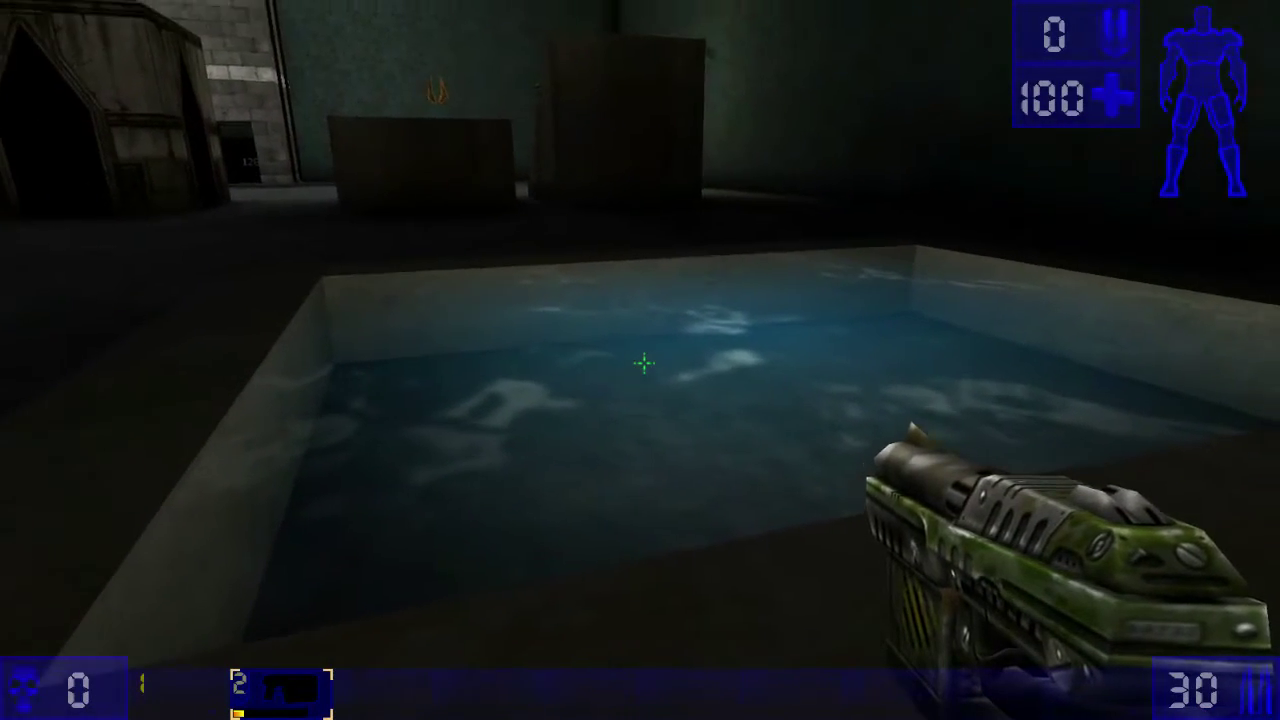
key("Escape")
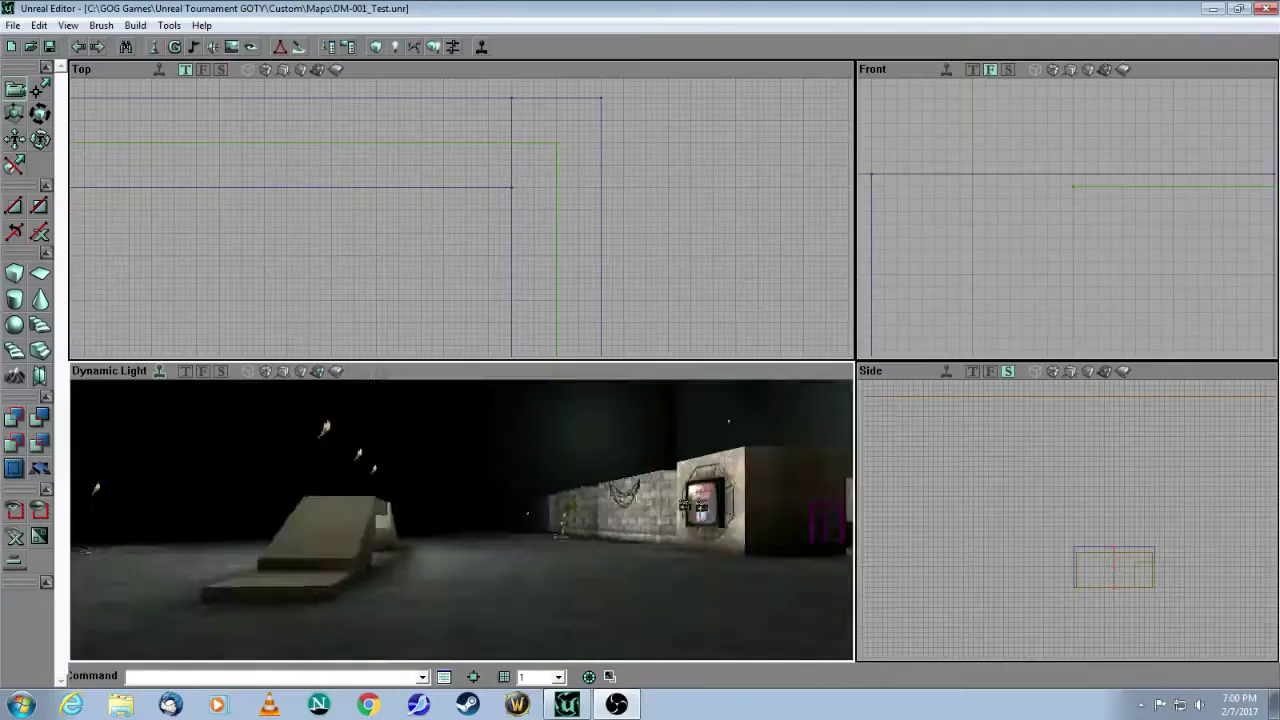
Step: Open the pool water sheet's surface properties, enable U-Pan with V-Pan off, and close them
left_click_drag(400, 520, 670, 520)
left_click_drag(545, 590, 485, 515)
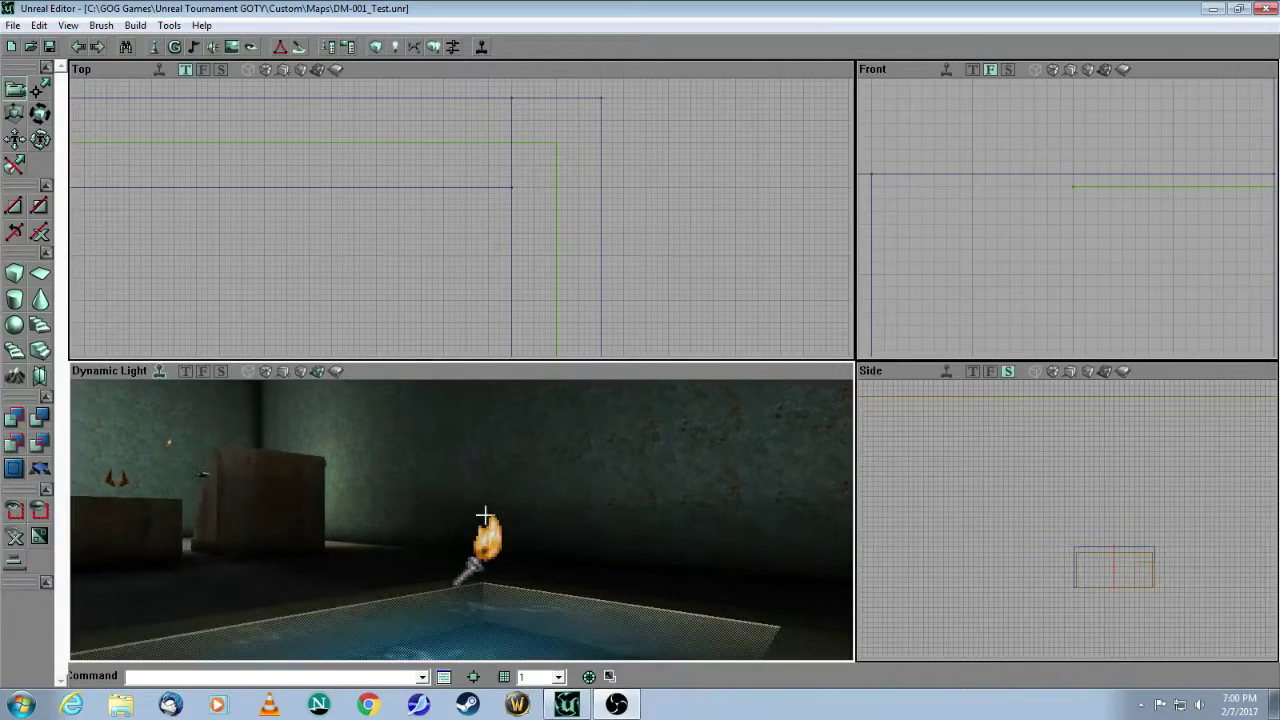
right_click(454, 631)
left_click(518, 455)
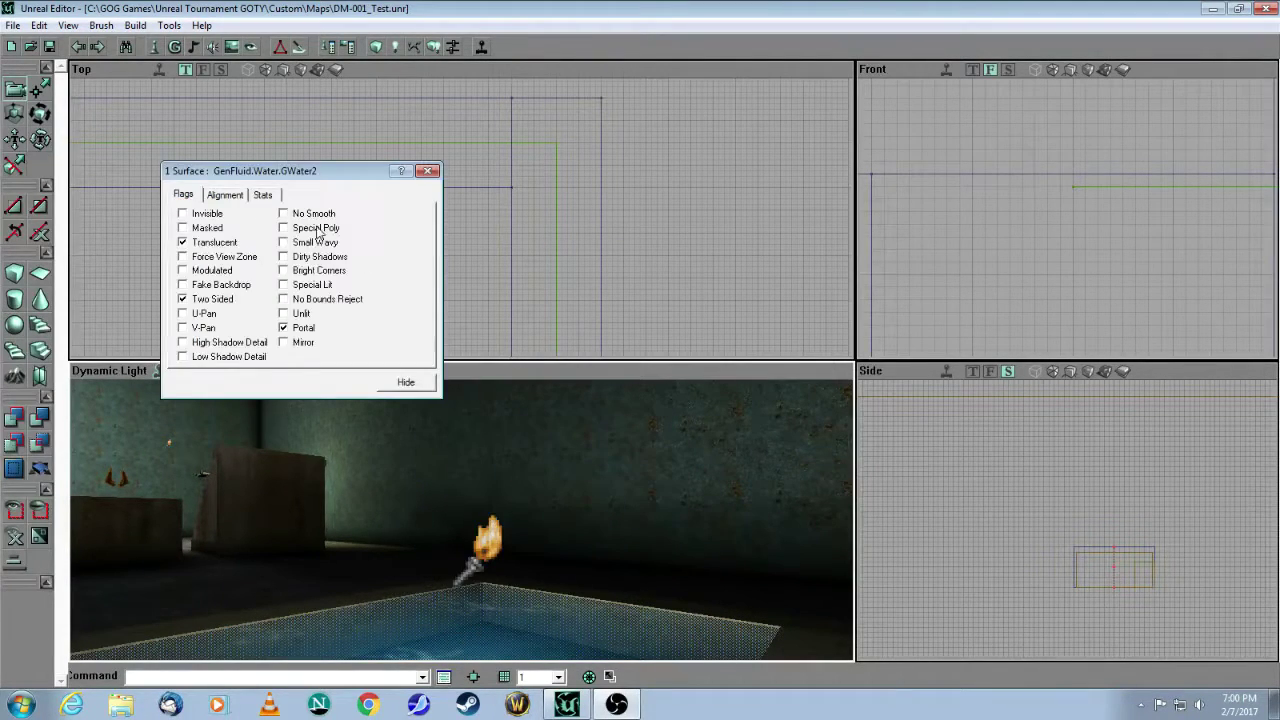
left_click_drag(287, 177, 604, 231)
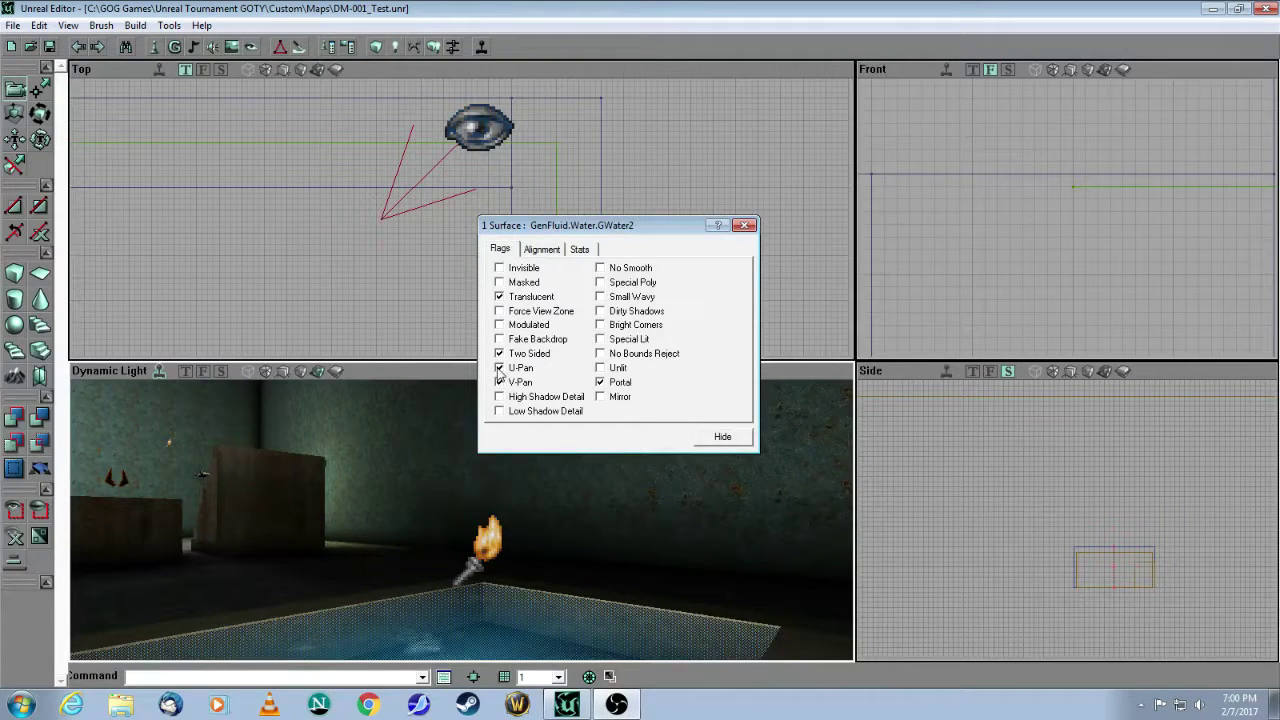
left_click(499, 368)
left_click(499, 380)
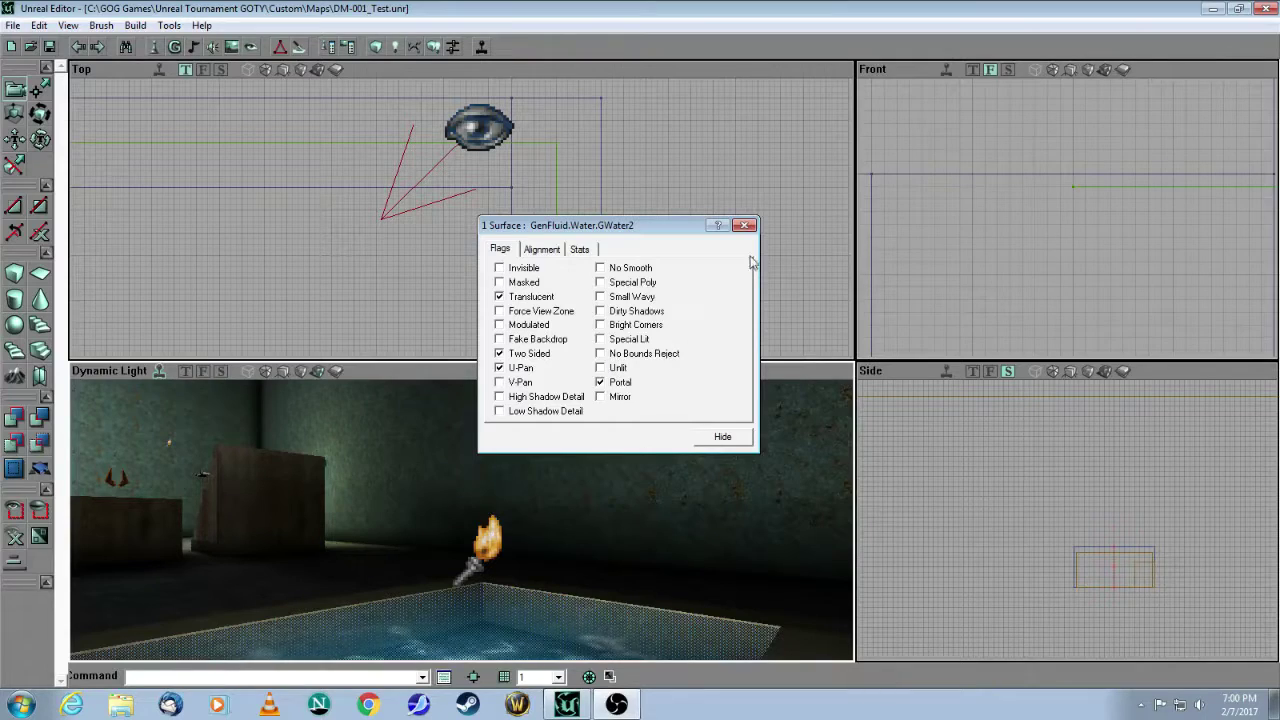
left_click(745, 225)
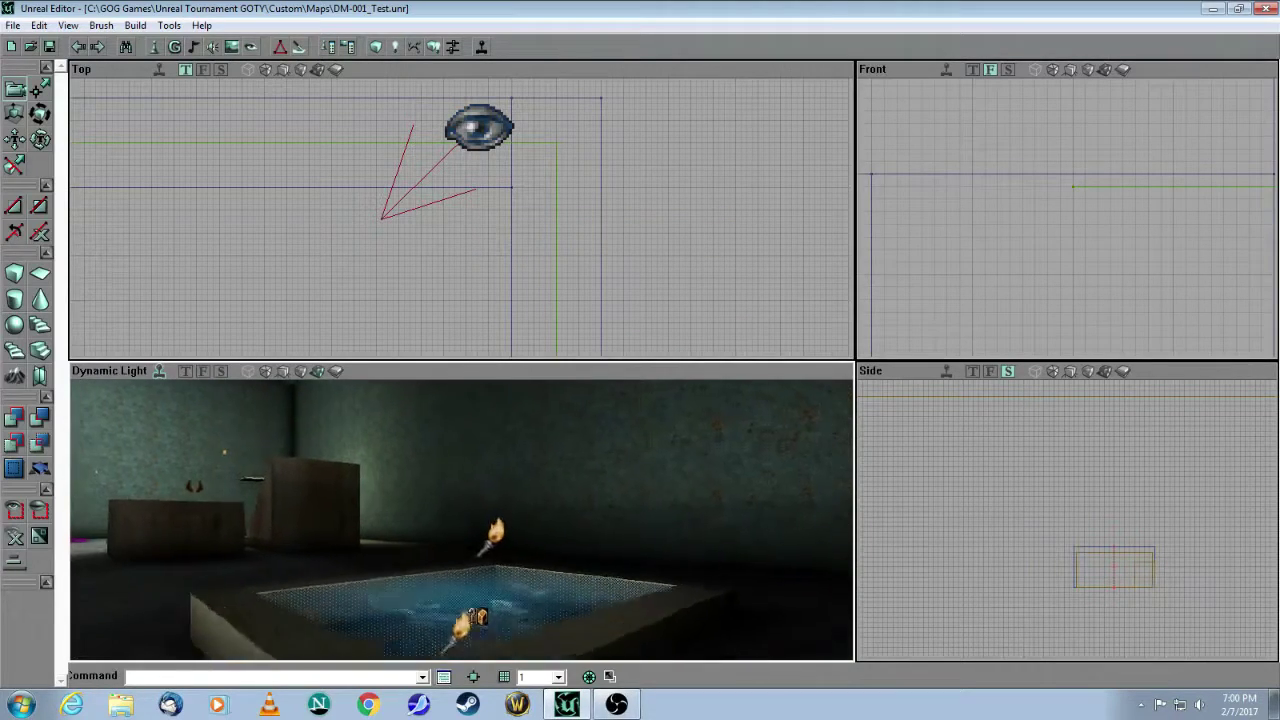
Step: Rebuild the whole map with the panning water surface and launch a play-test
left_click_drag(461, 520, 453, 495)
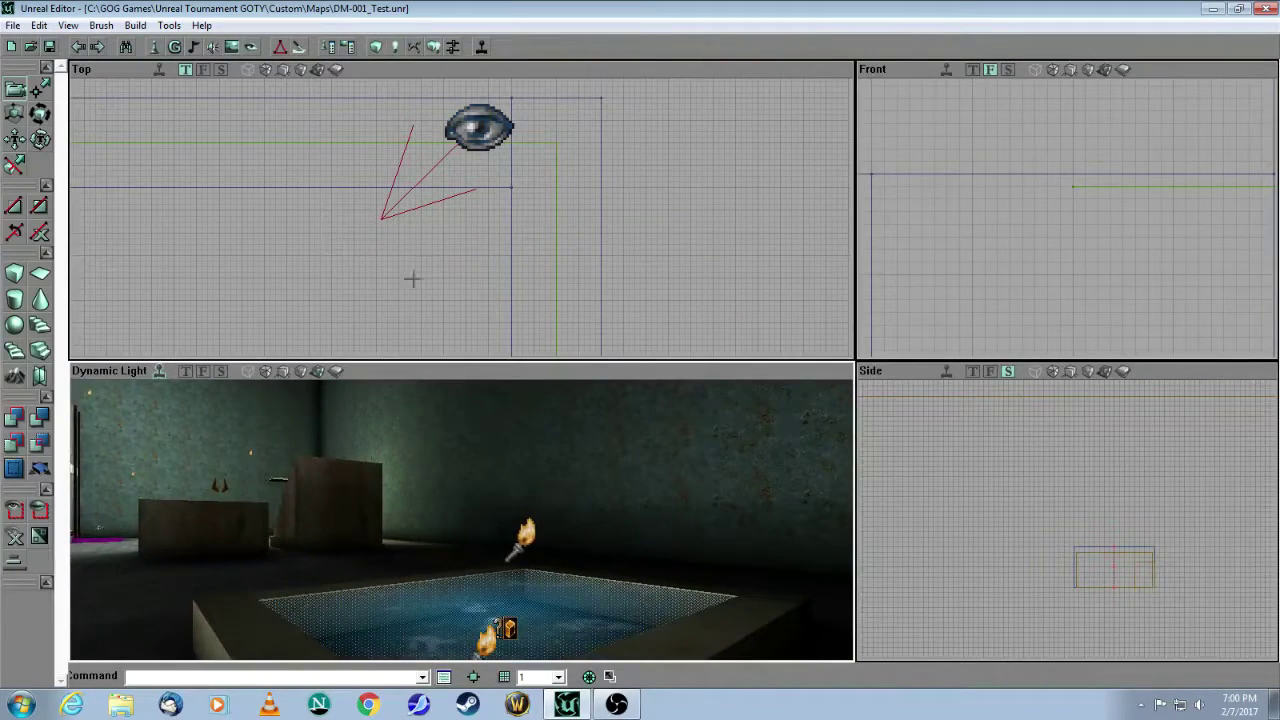
left_click(440, 134)
left_click(433, 47)
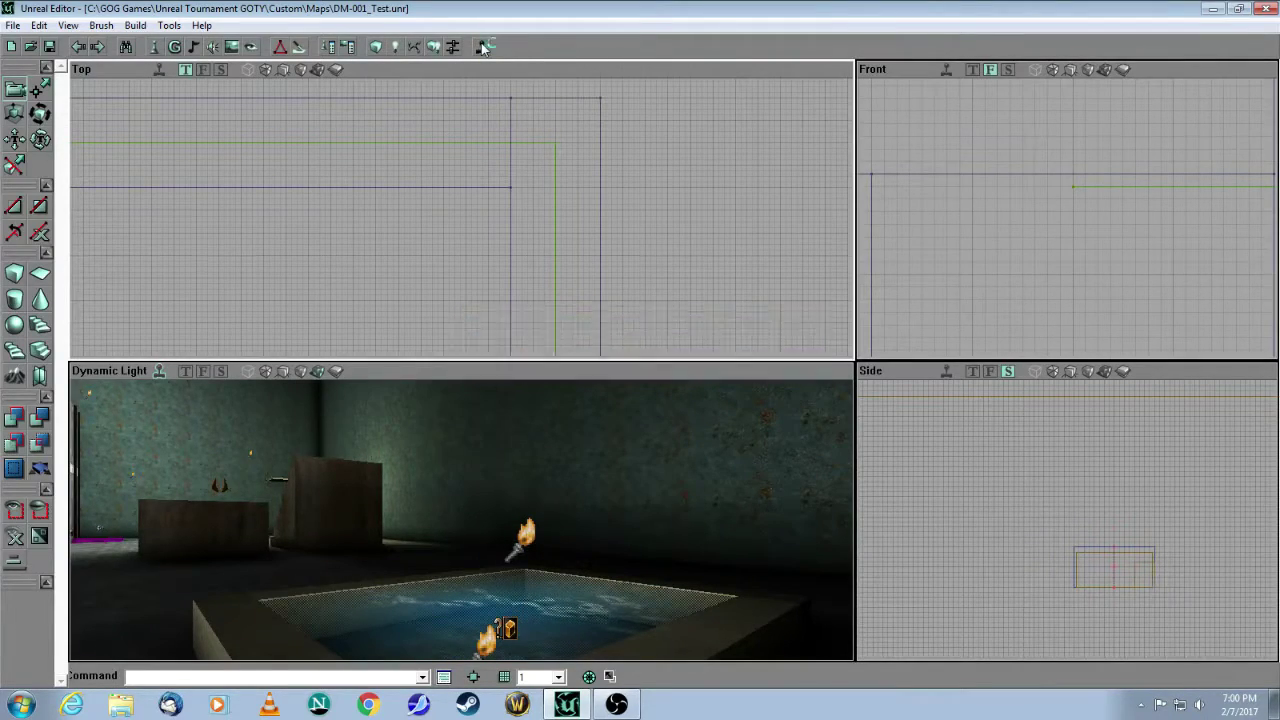
left_click(482, 47)
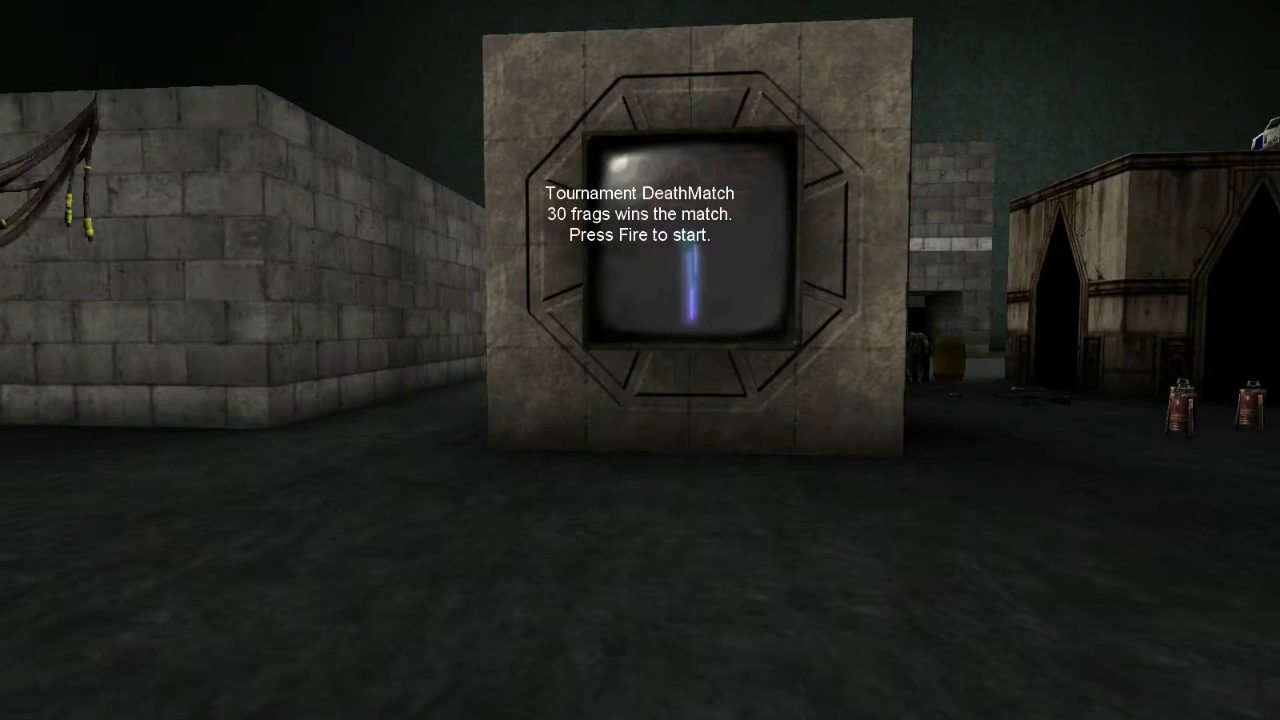
Step: Start the match and walk to the pool to check the panning water texture in game
left_click(644, 363)
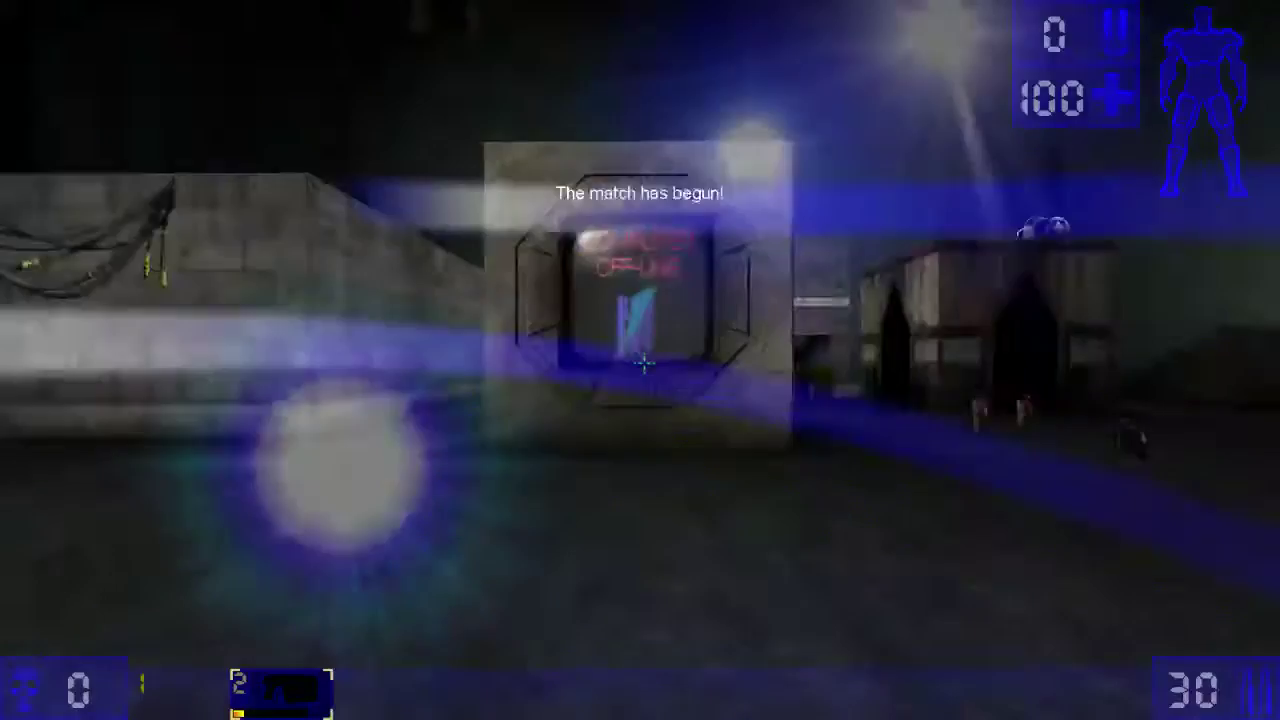
key("w")
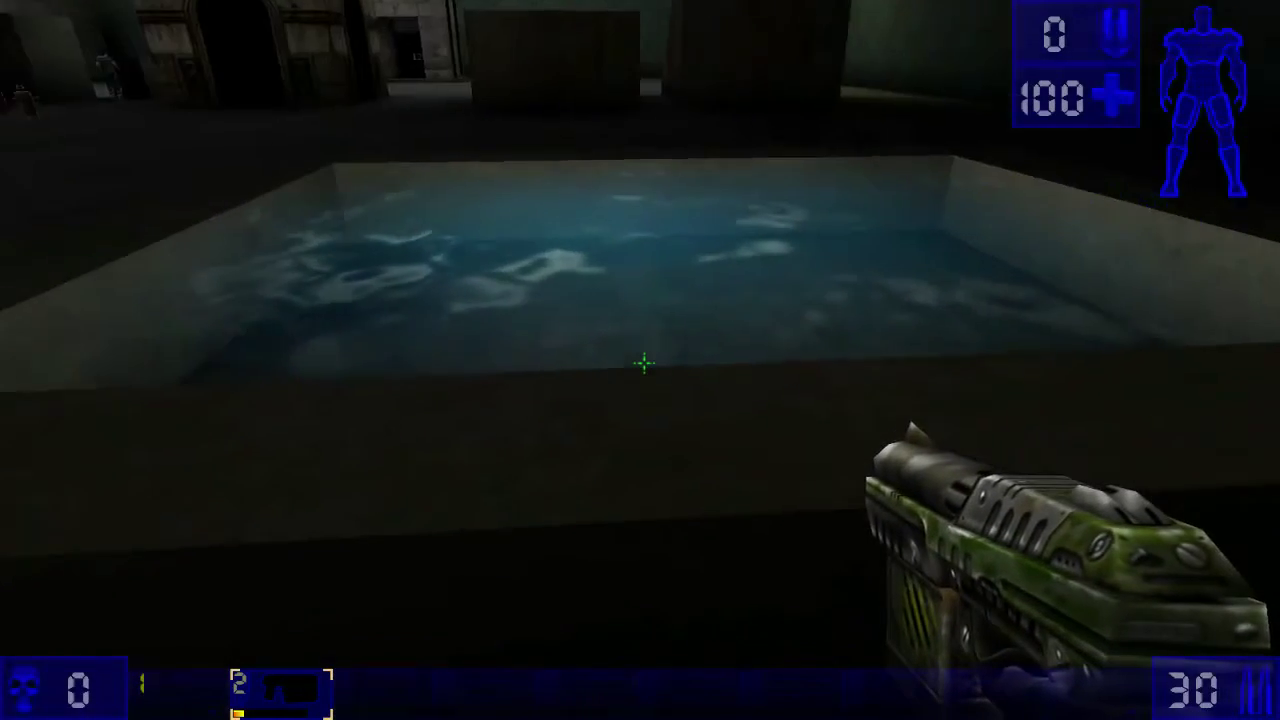
key("w")
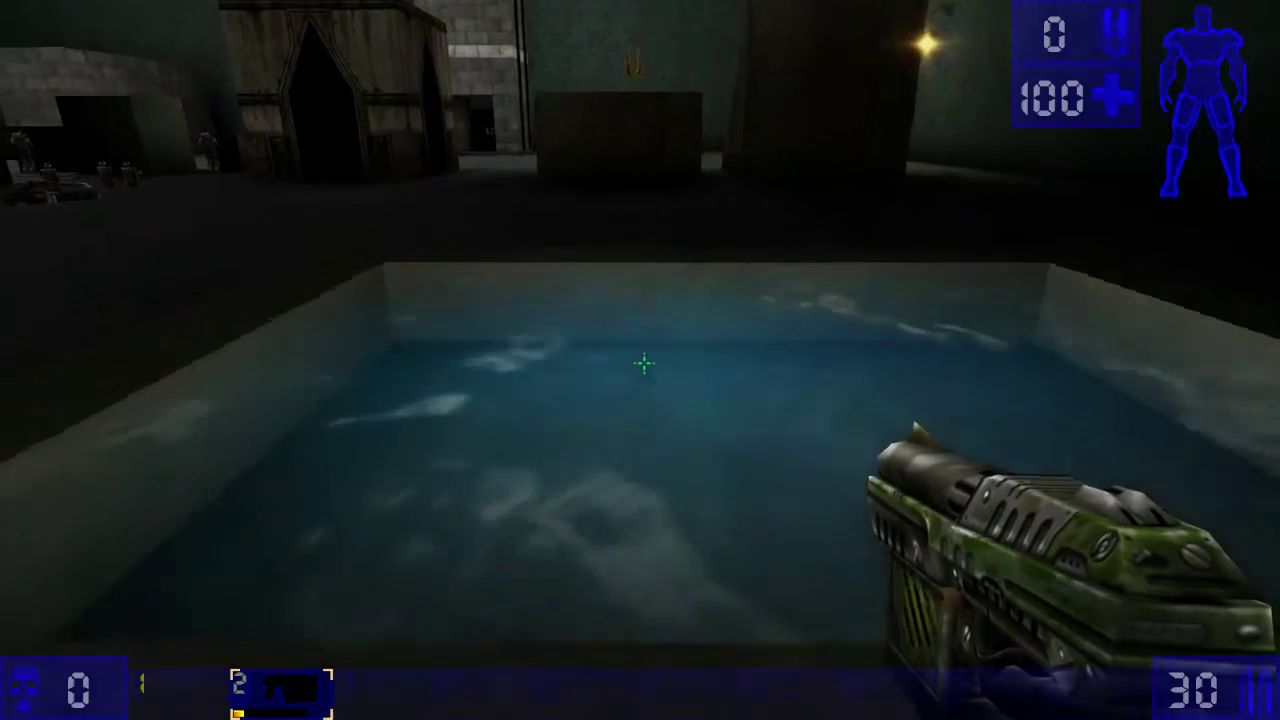